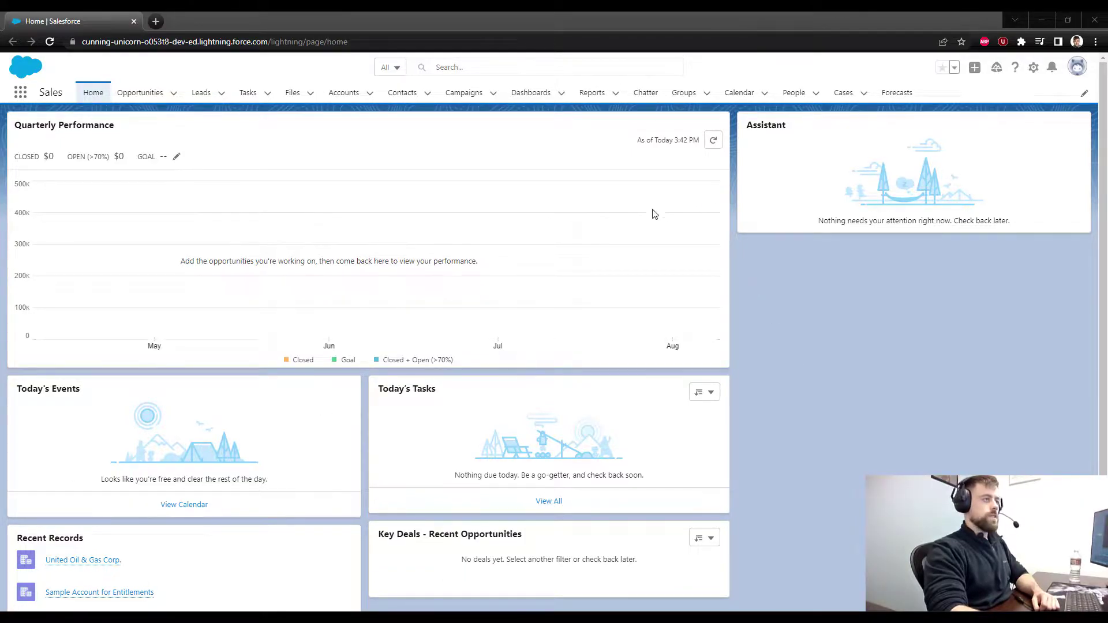
- Open Setup, search for "flow" and go to the Flows page, dismissing the walkthrough tips popup
{"action": "left_click", "coordinate": [1032, 67]}
{"action": "left_click", "coordinate": [1018, 99]}
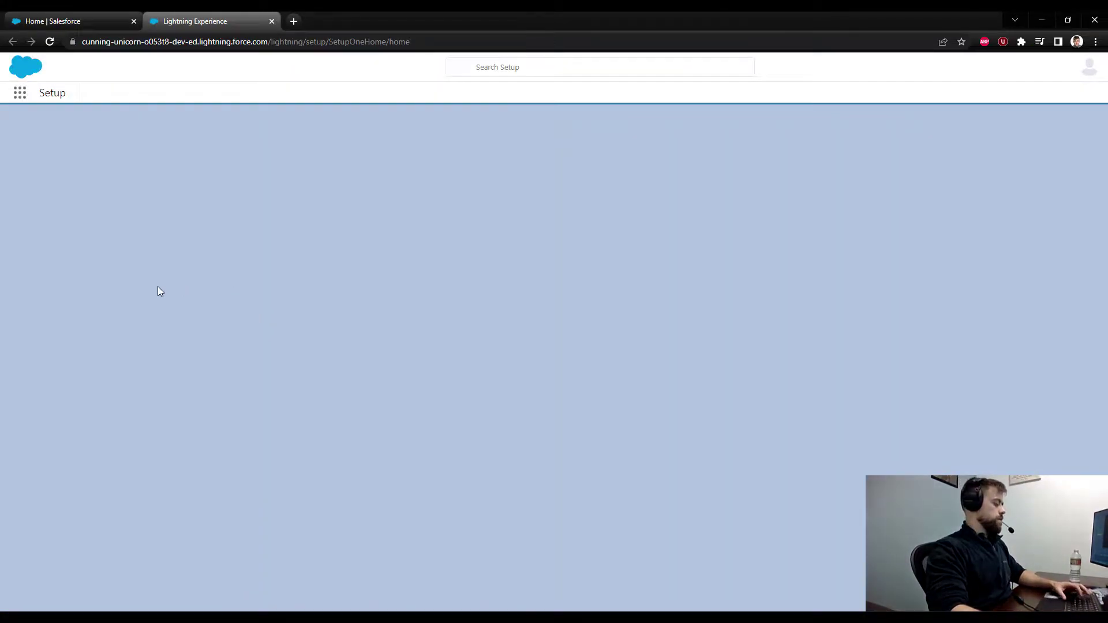
{"action": "left_click", "coordinate": [89, 123]}
{"action": "type", "text": "f"}
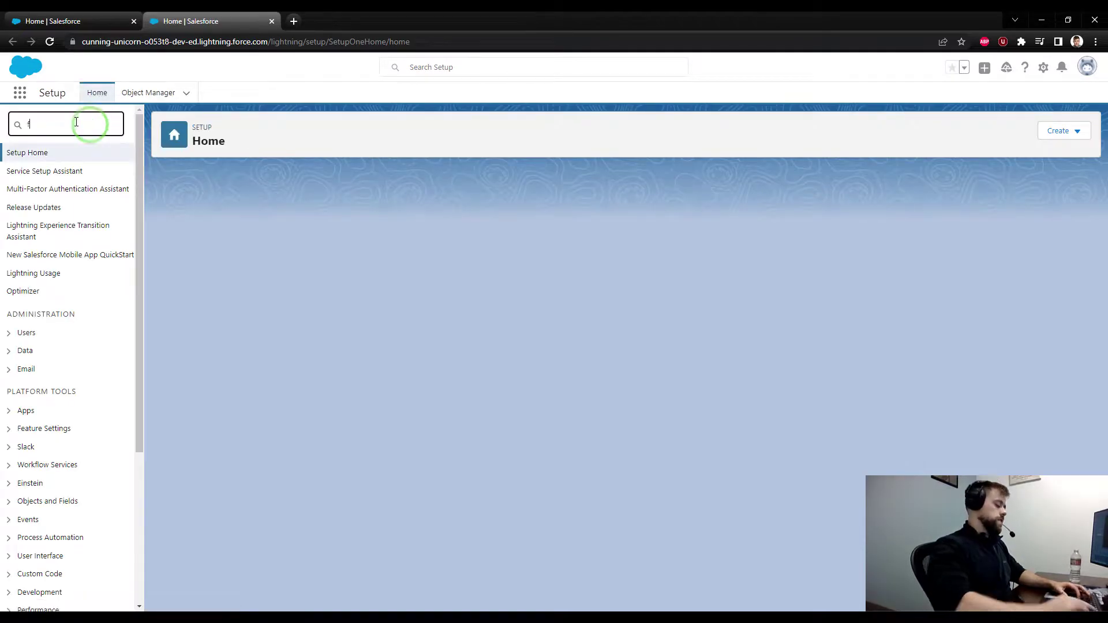
{"action": "type", "text": "low"}
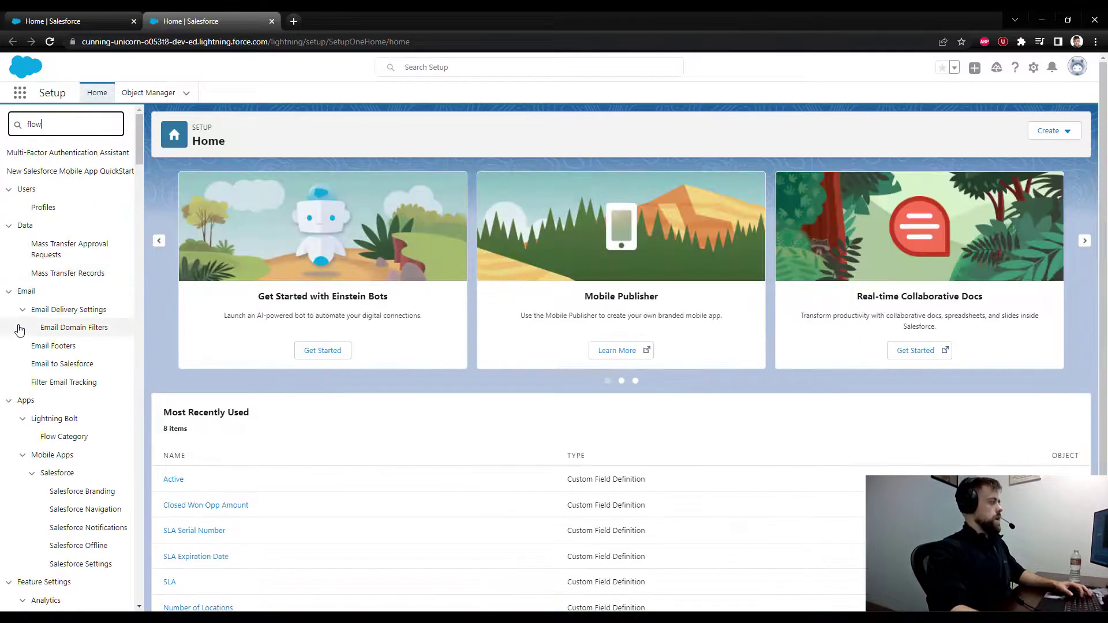
{"action": "left_click", "coordinate": [36, 298]}
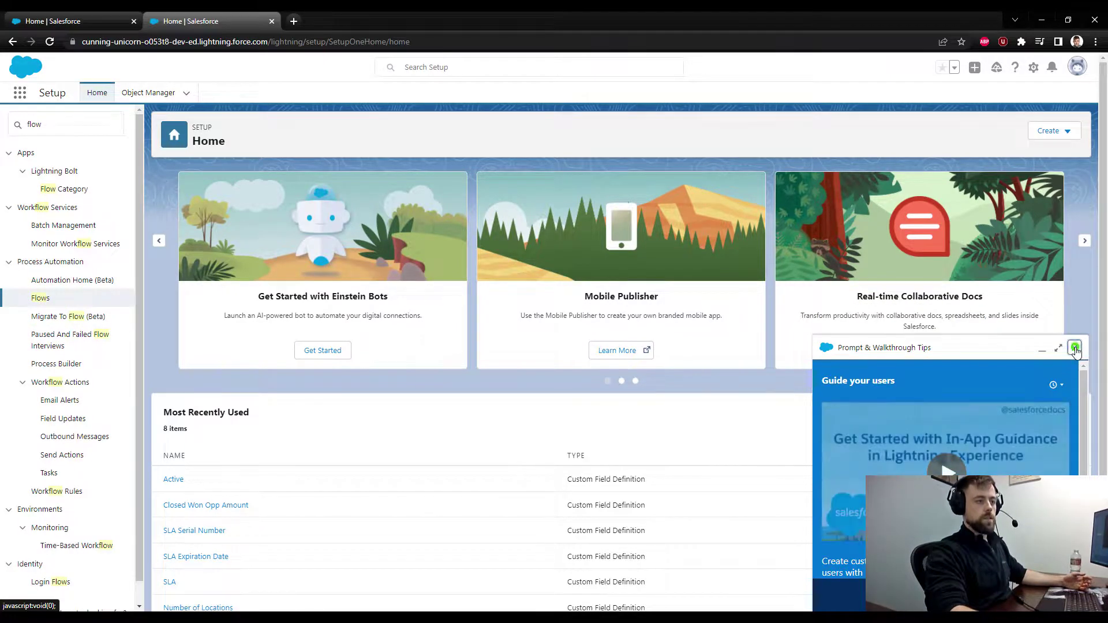
{"action": "left_click", "coordinate": [1075, 348]}
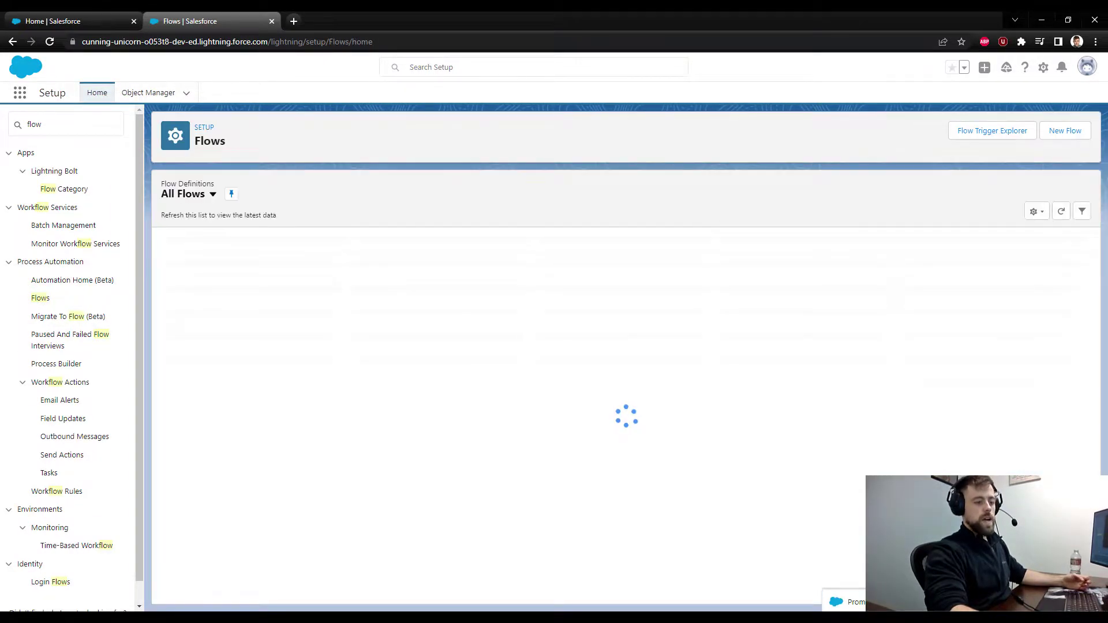
- Create a new flow of the Screen Flow type
{"action": "left_click", "coordinate": [1080, 137]}
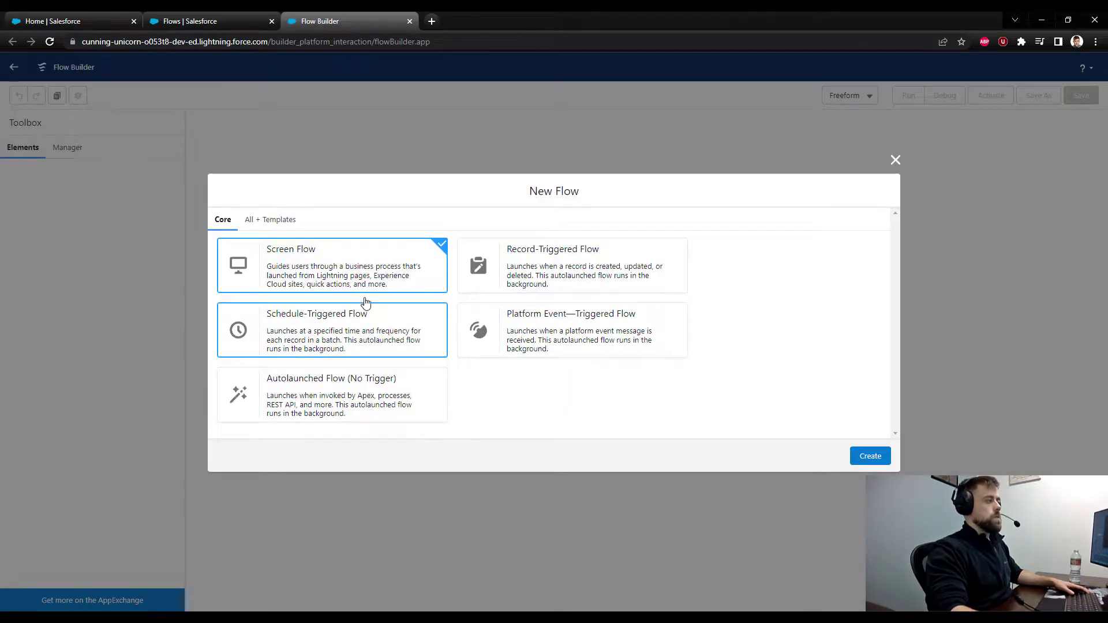
{"action": "left_click", "coordinate": [361, 269]}
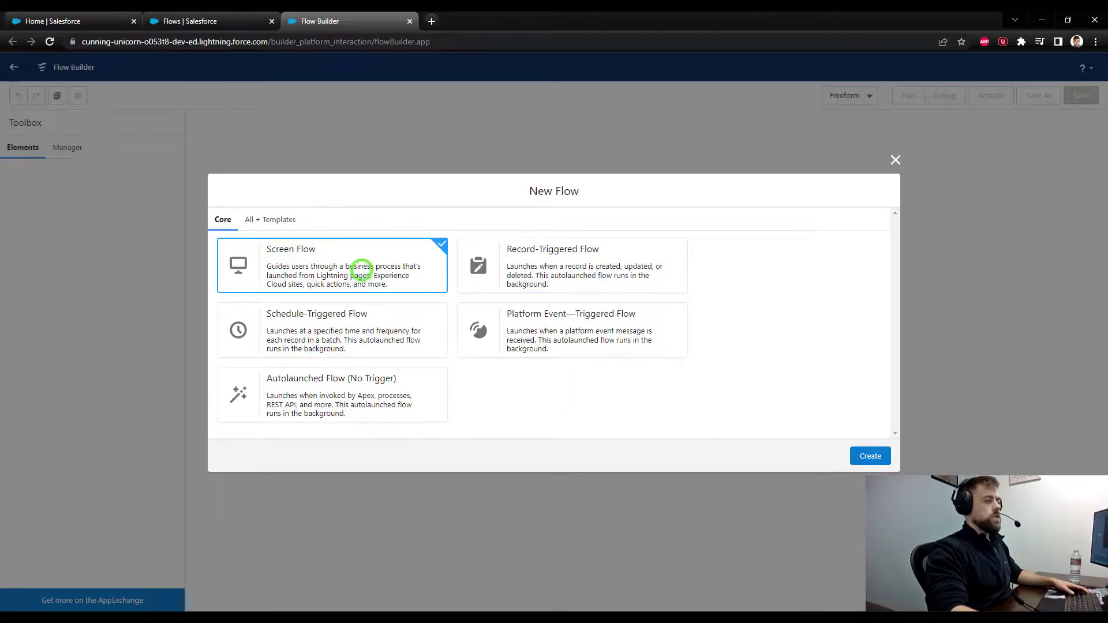
{"action": "left_click", "coordinate": [869, 454]}
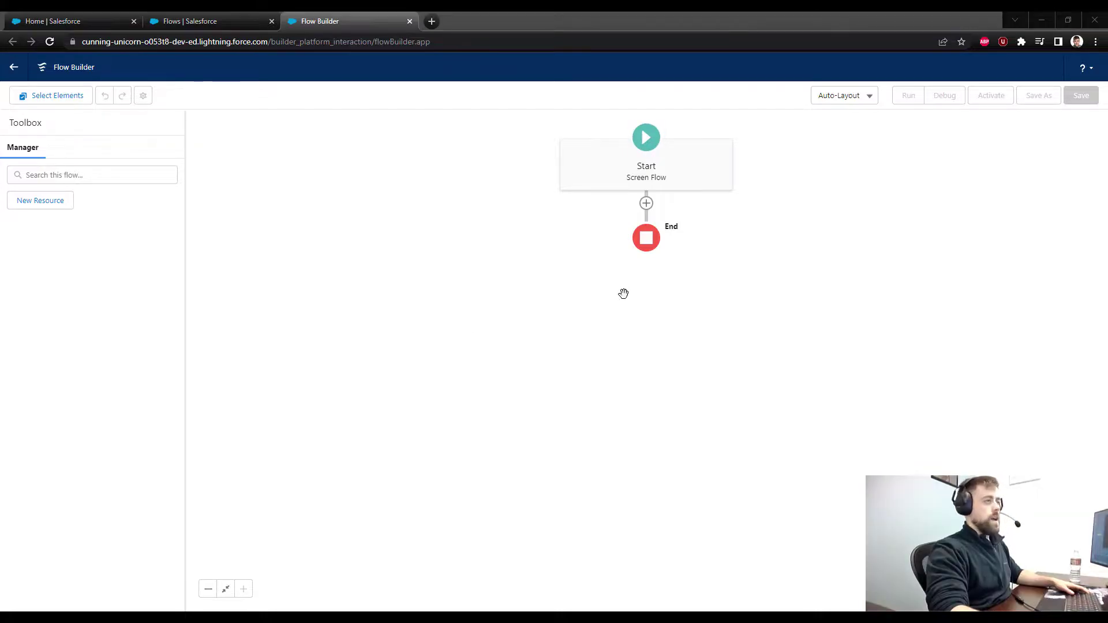
- Switch the flow canvas from Auto-Layout to Freeform
{"action": "left_click", "coordinate": [683, 163]}
{"action": "left_click", "coordinate": [829, 97]}
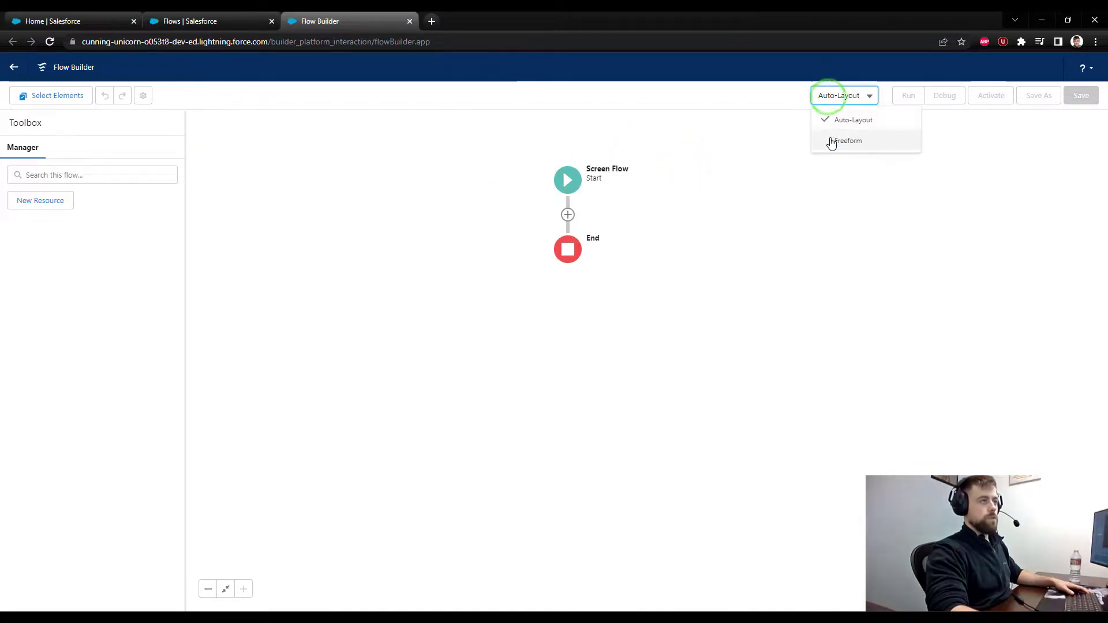
{"action": "left_click", "coordinate": [831, 142]}
{"action": "left_click", "coordinate": [694, 154]}
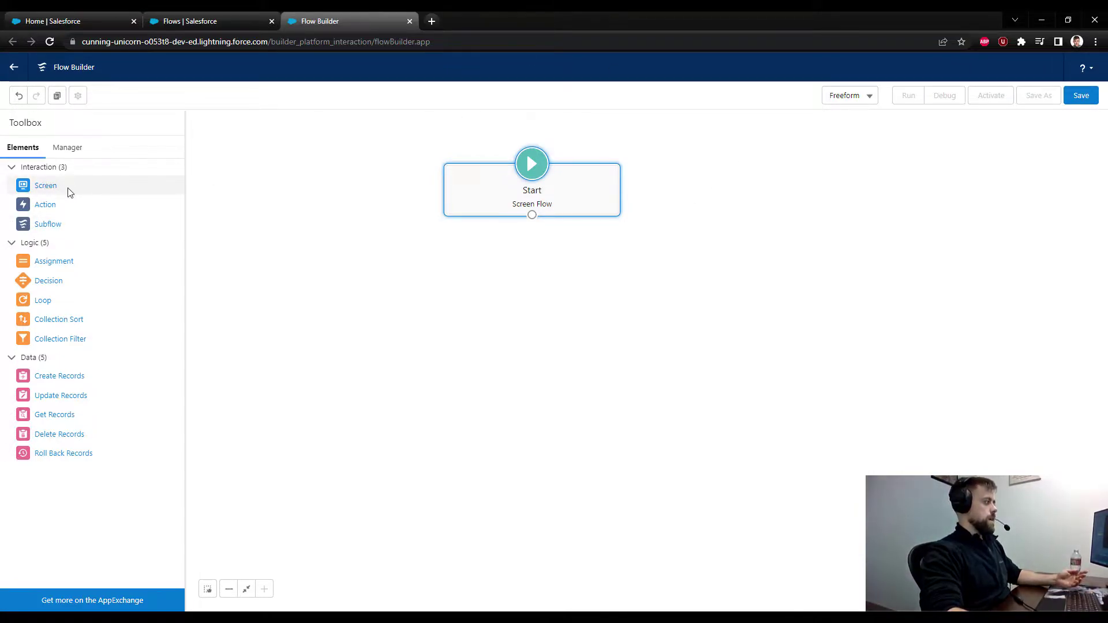
- Add a Screen element below Start and hide its header and Pause button
{"action": "left_click_drag", "start_coordinate": [40, 188], "coordinate": [500, 304]}
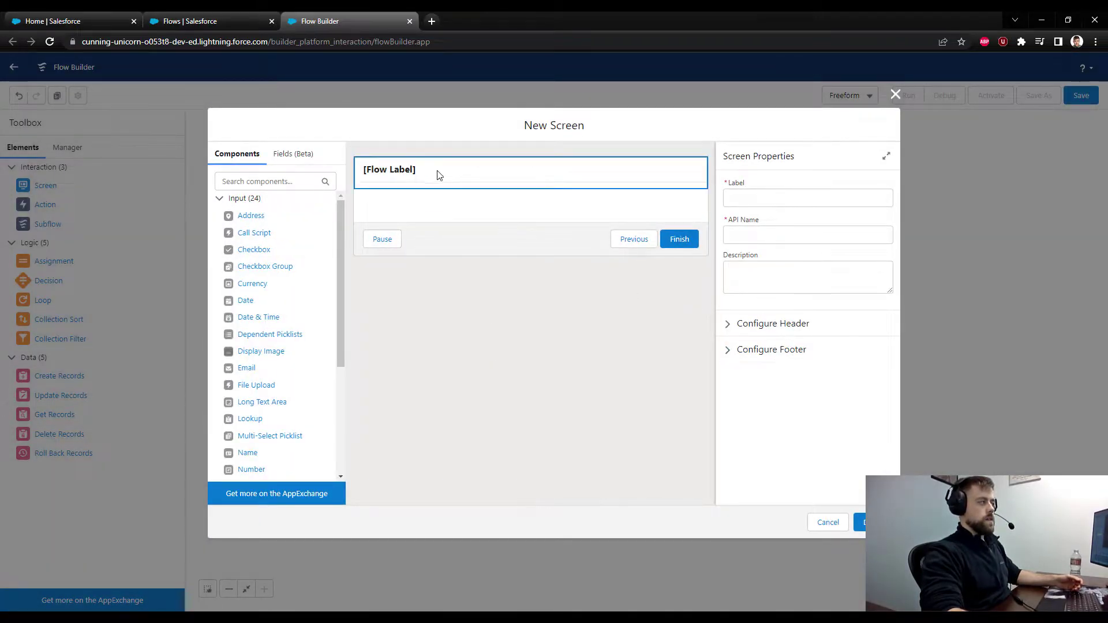
{"action": "left_click", "coordinate": [754, 326]}
{"action": "left_click", "coordinate": [743, 343]}
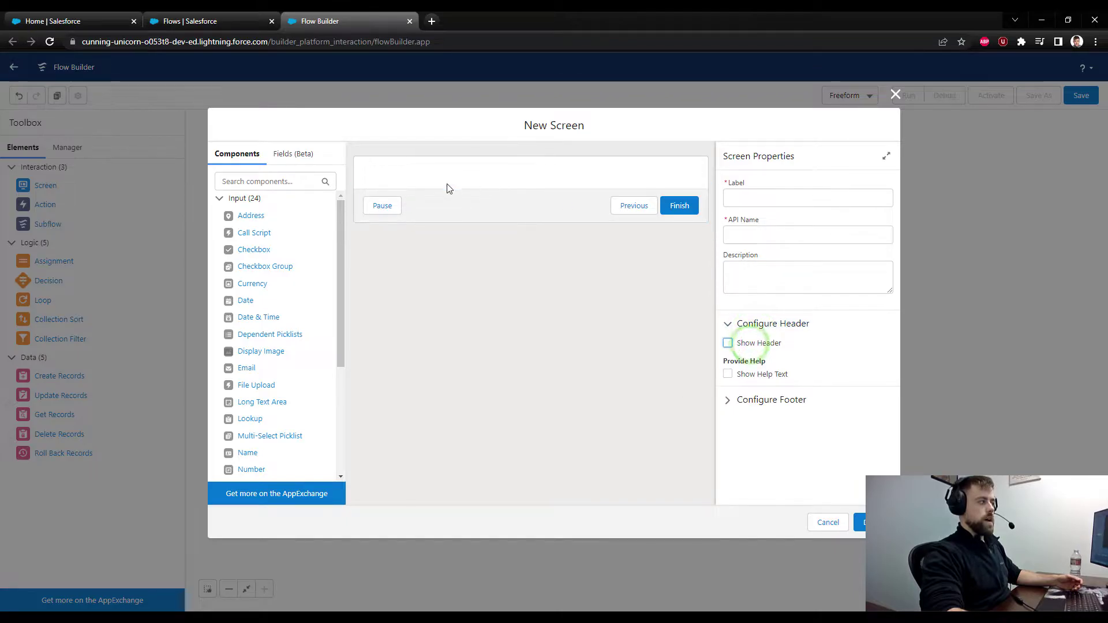
{"action": "left_click", "coordinate": [754, 402]}
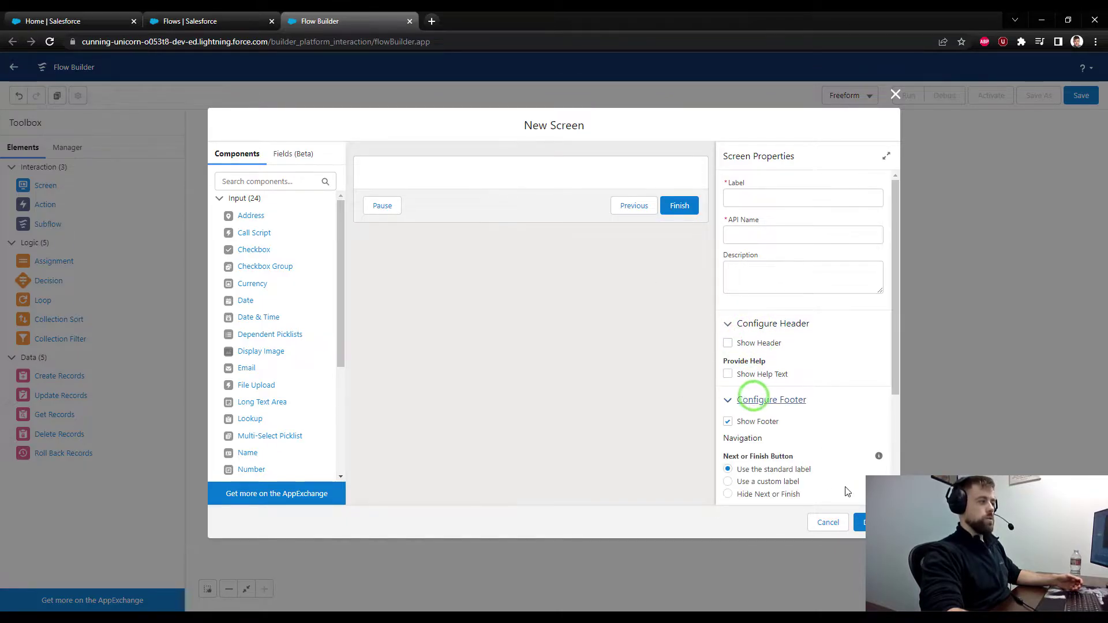
{"action": "scroll", "coordinate": [774, 444], "scroll_direction": "down", "scroll_amount": 2}
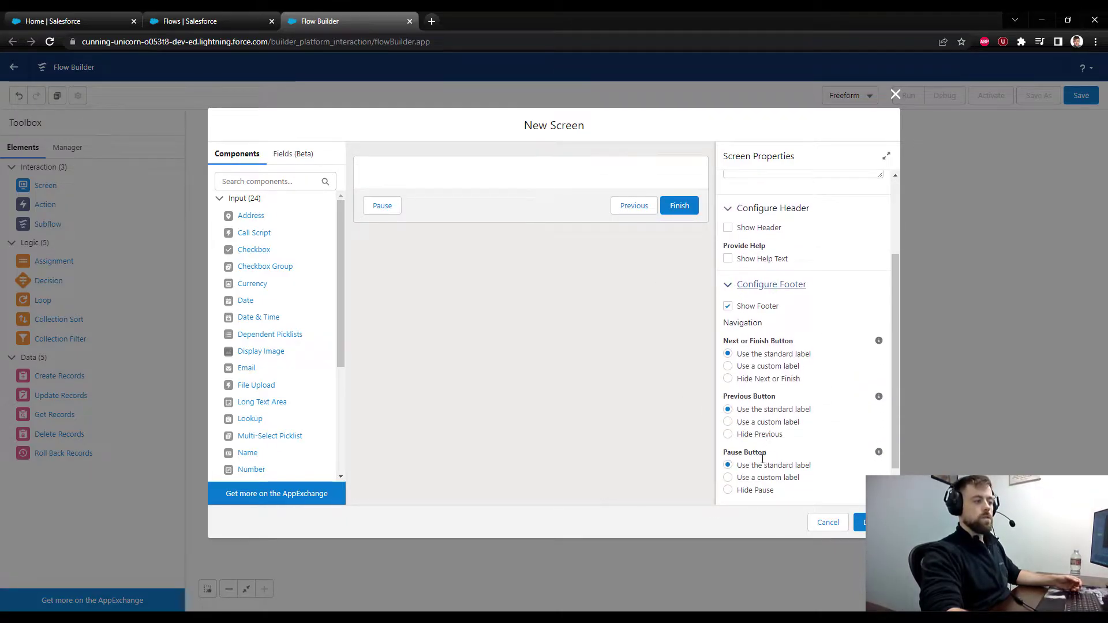
{"action": "left_click", "coordinate": [761, 490]}
{"action": "left_click", "coordinate": [673, 399]}
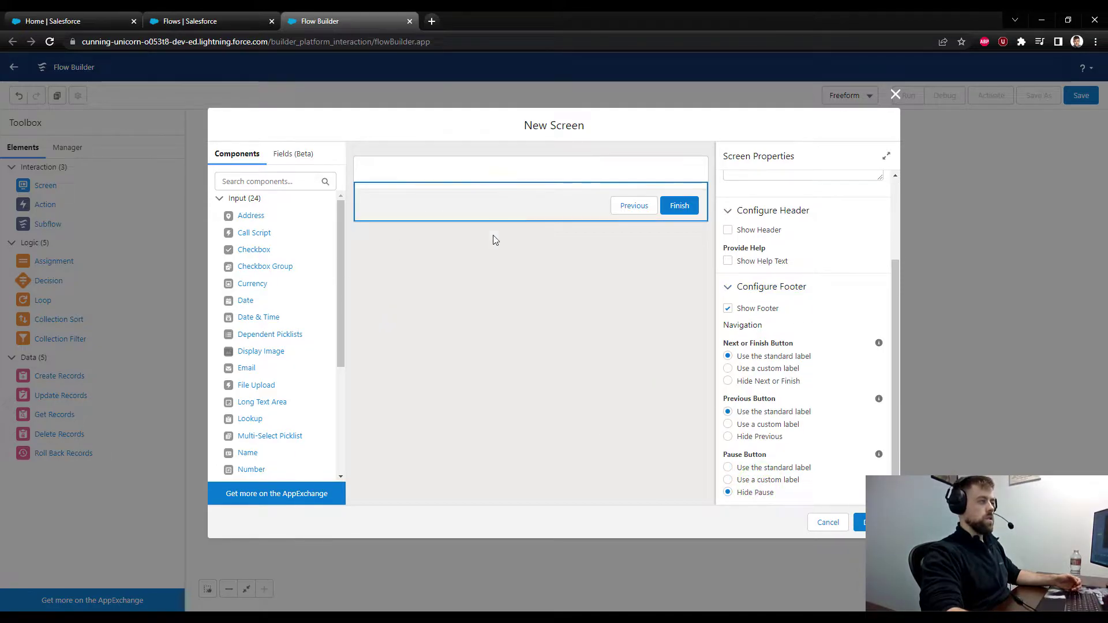
- Set the new screen's label and API name to ScreenOne
{"action": "scroll", "coordinate": [825, 403], "scroll_direction": "up", "scroll_amount": 2}
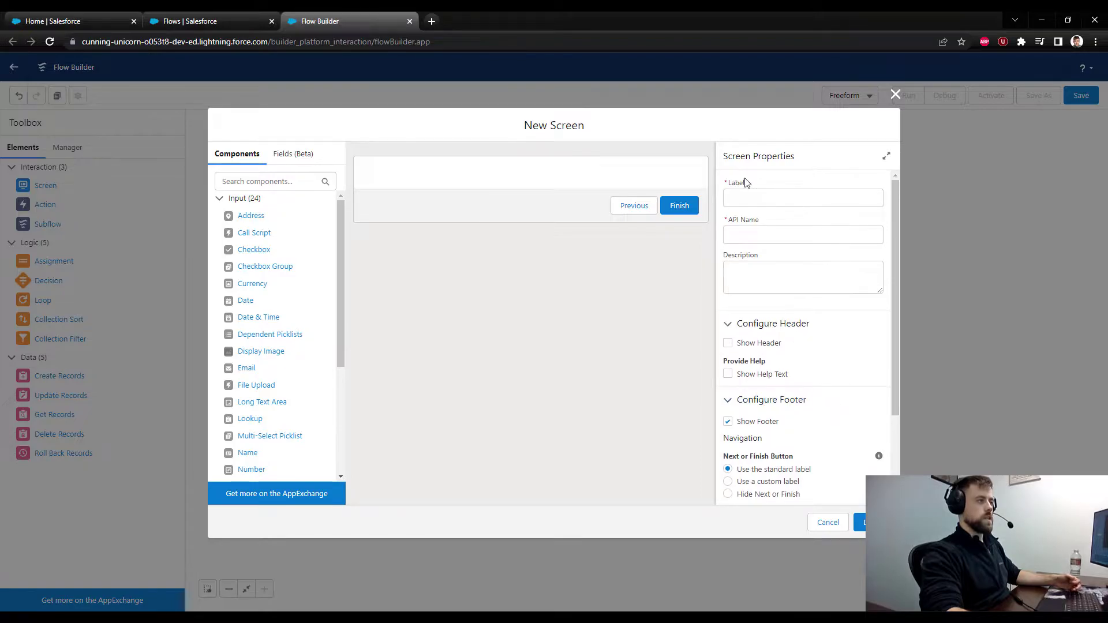
{"action": "left_click", "coordinate": [747, 203]}
{"action": "type", "text": "Screen"}
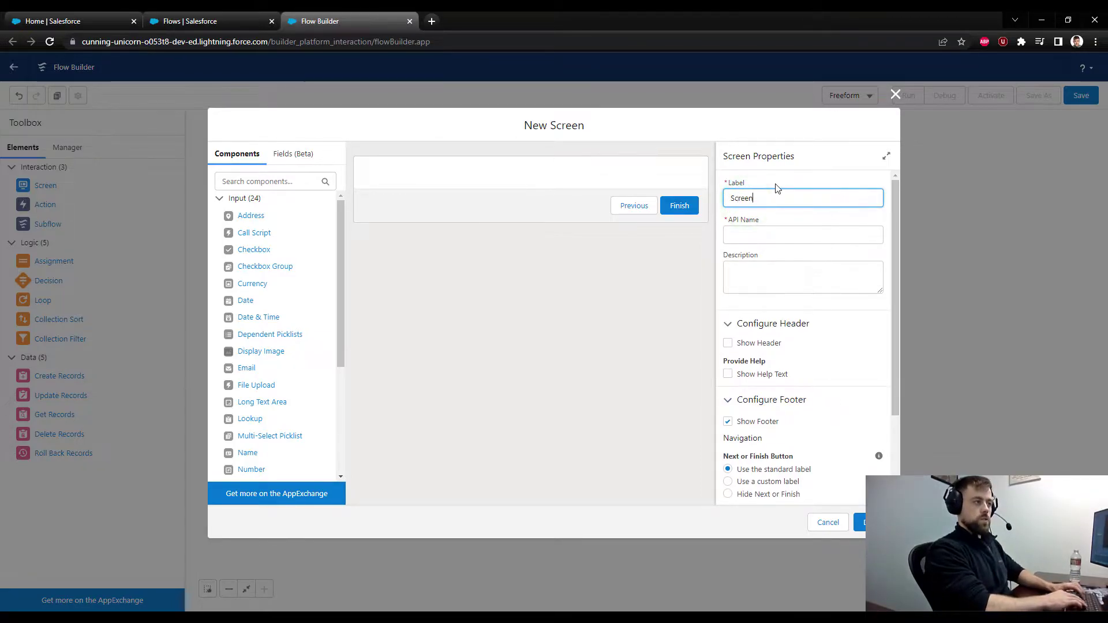
{"action": "type", "text": "One"}
{"action": "key", "text": "Tab"}
{"action": "left_click", "coordinate": [664, 248]}
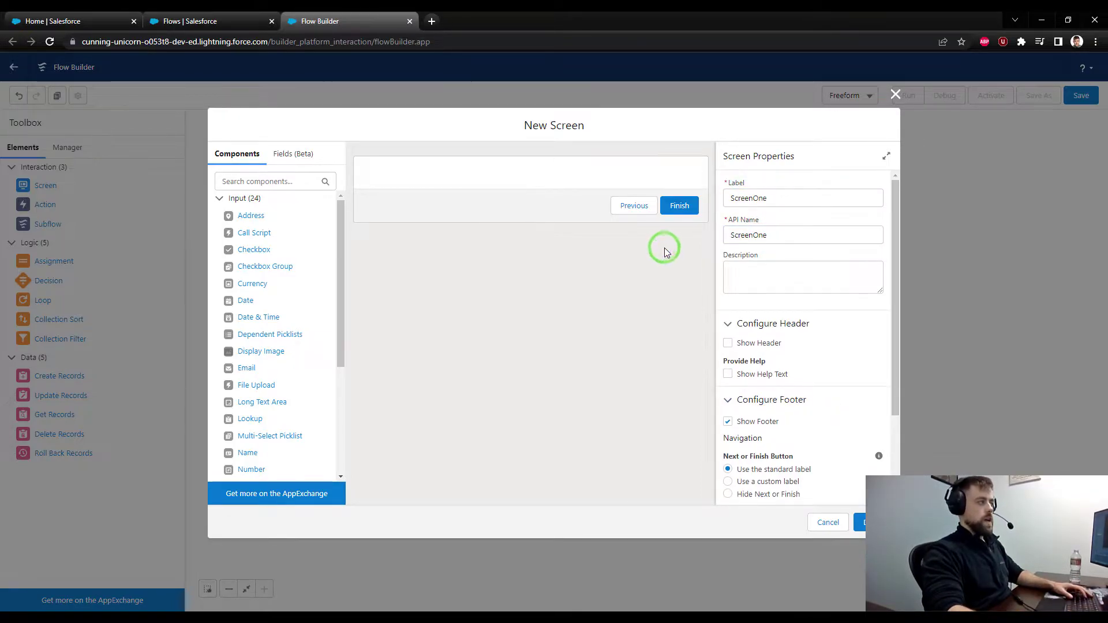
- Add a Display Text component to the screen with the API name DisplayTextOne
{"action": "scroll", "coordinate": [277, 404], "scroll_direction": "down", "scroll_amount": 3}
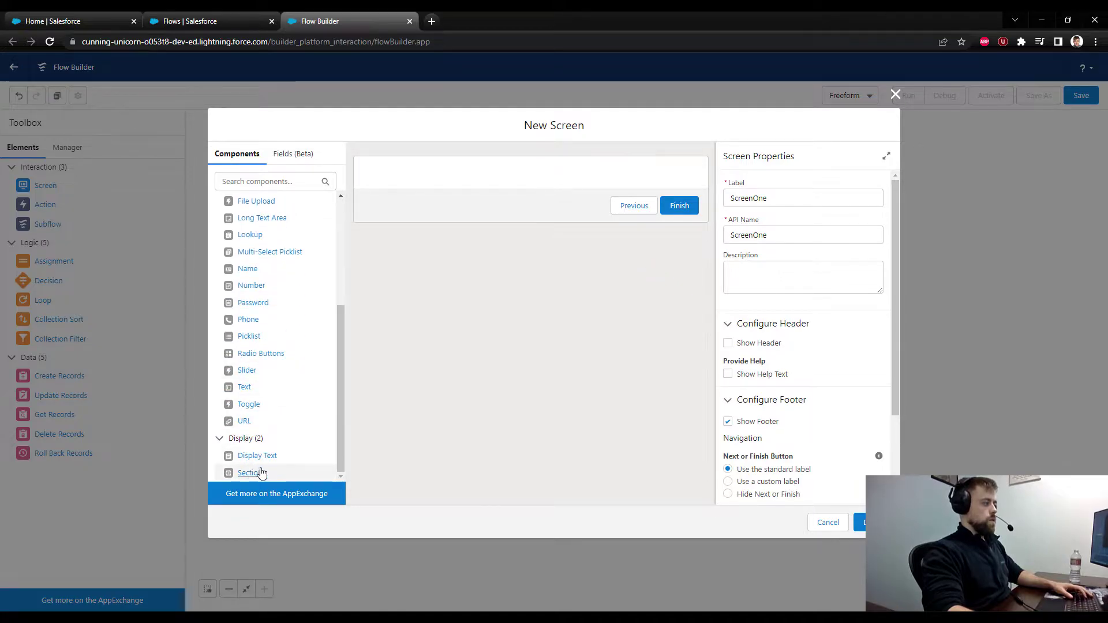
{"action": "left_click_drag", "start_coordinate": [257, 462], "coordinate": [400, 179]}
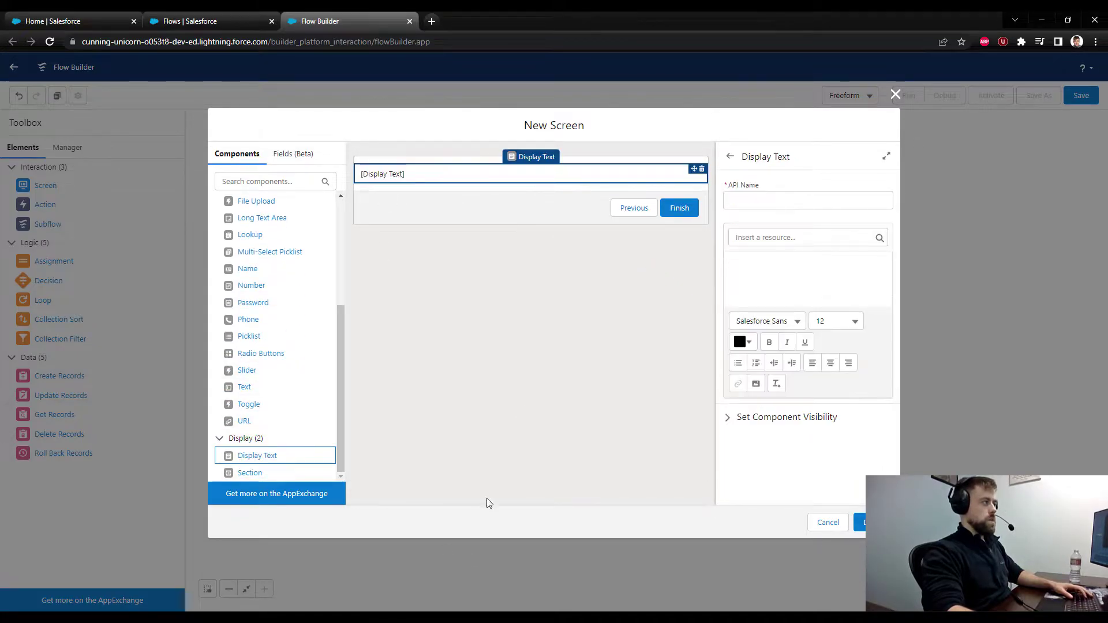
{"action": "left_click", "coordinate": [754, 196]}
{"action": "type", "text": "D"}
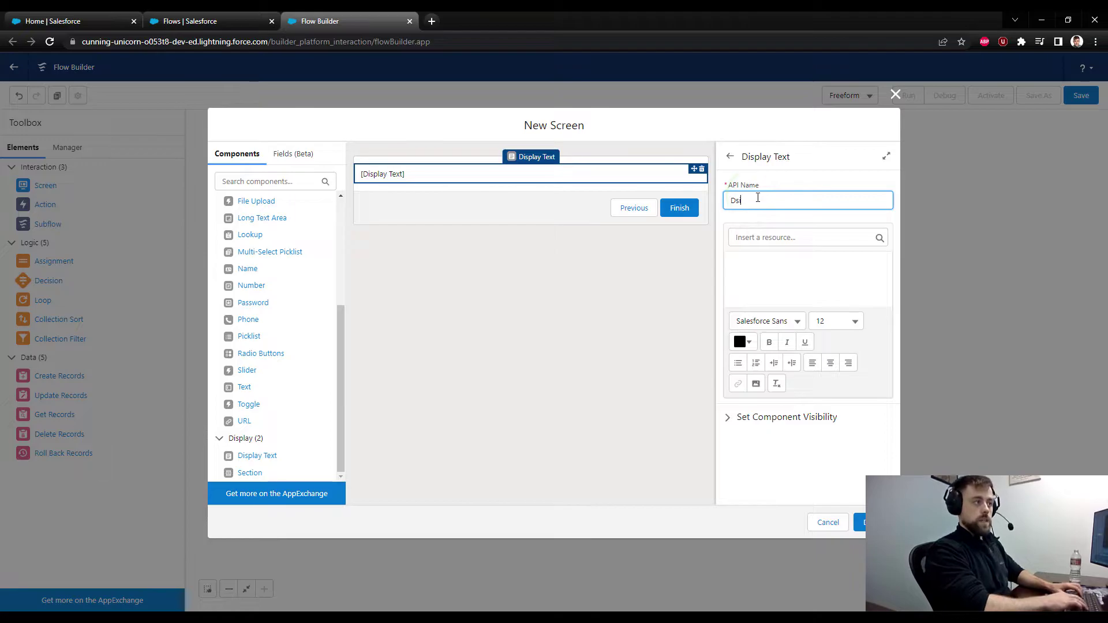
{"action": "type", "text": "isplayTextOne"}
{"action": "key", "text": "Tab"}
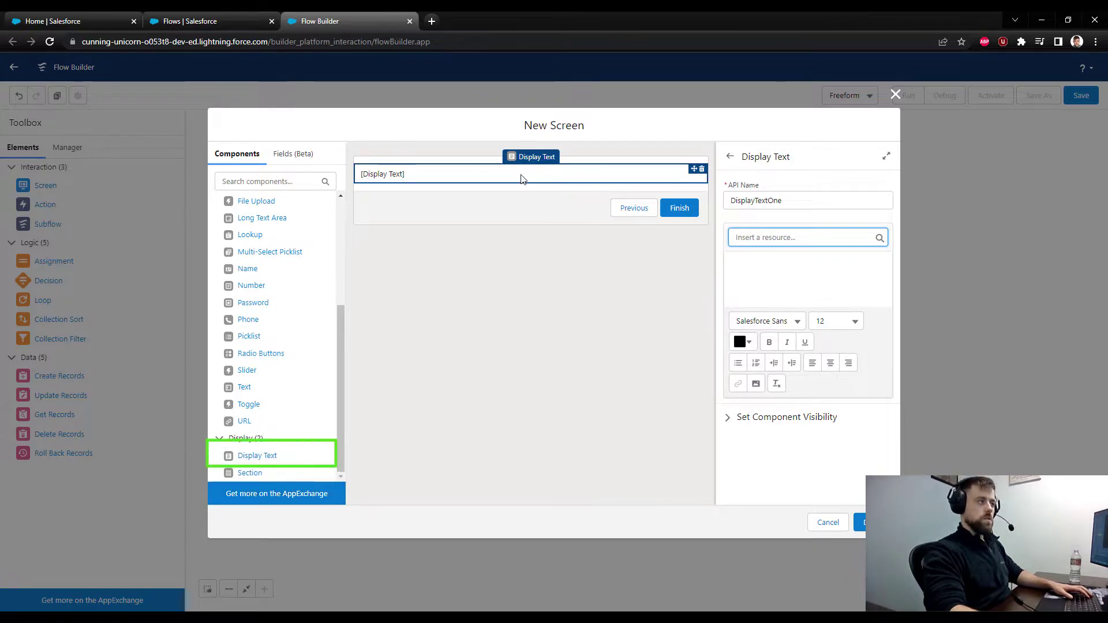
- Enter the bold text "The current count is:" in the display text, followed by two line breaks
{"action": "left_click", "coordinate": [771, 289]}
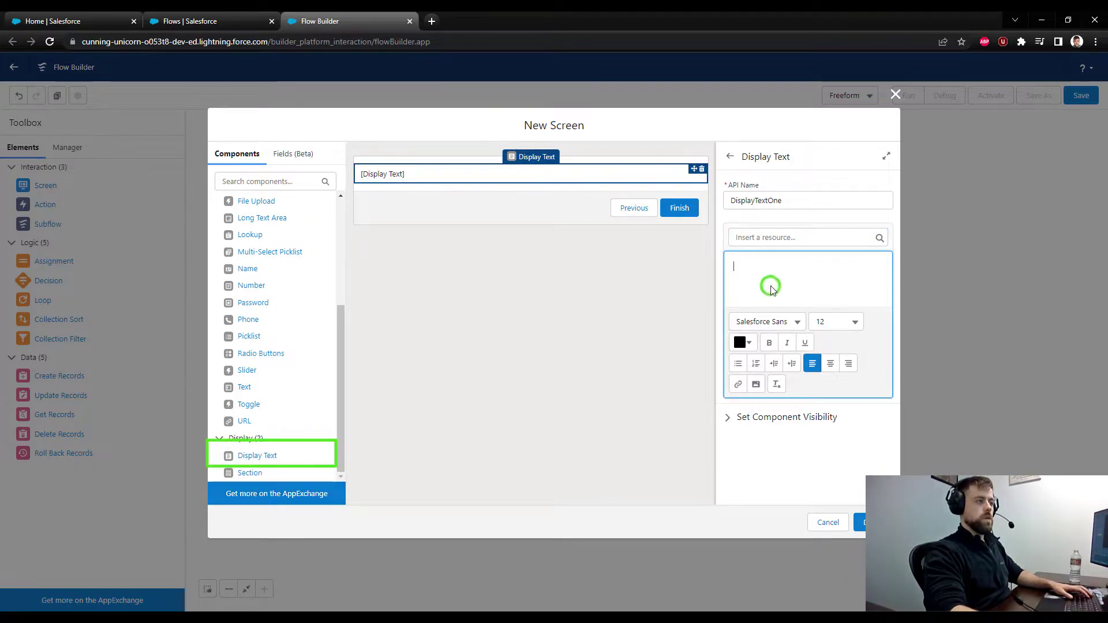
{"action": "left_click", "coordinate": [769, 343]}
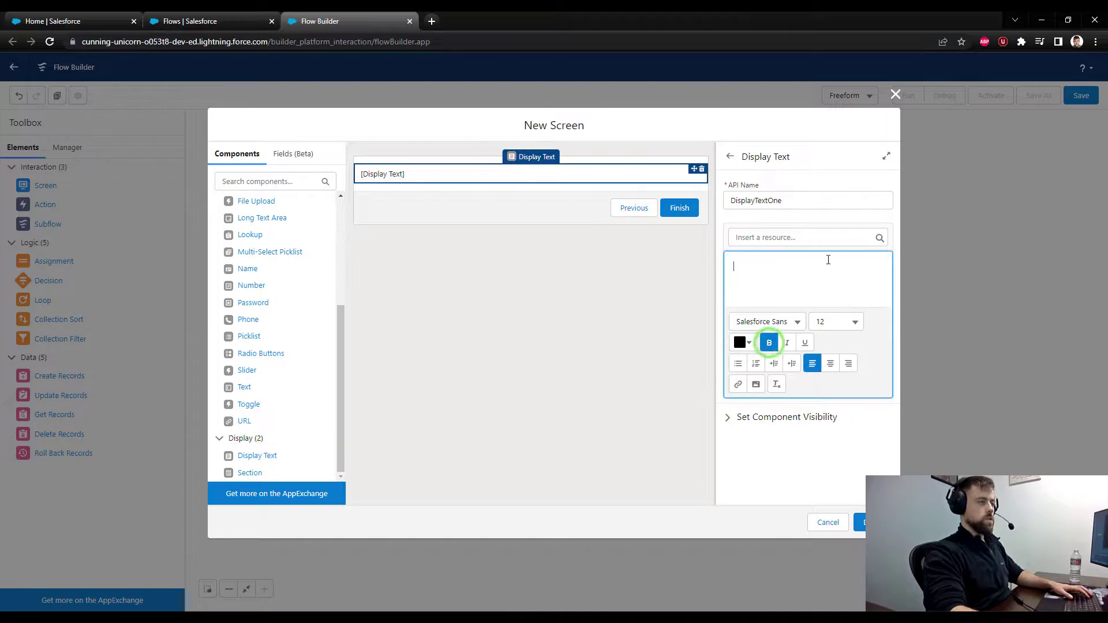
{"action": "type", "text": "The current"}
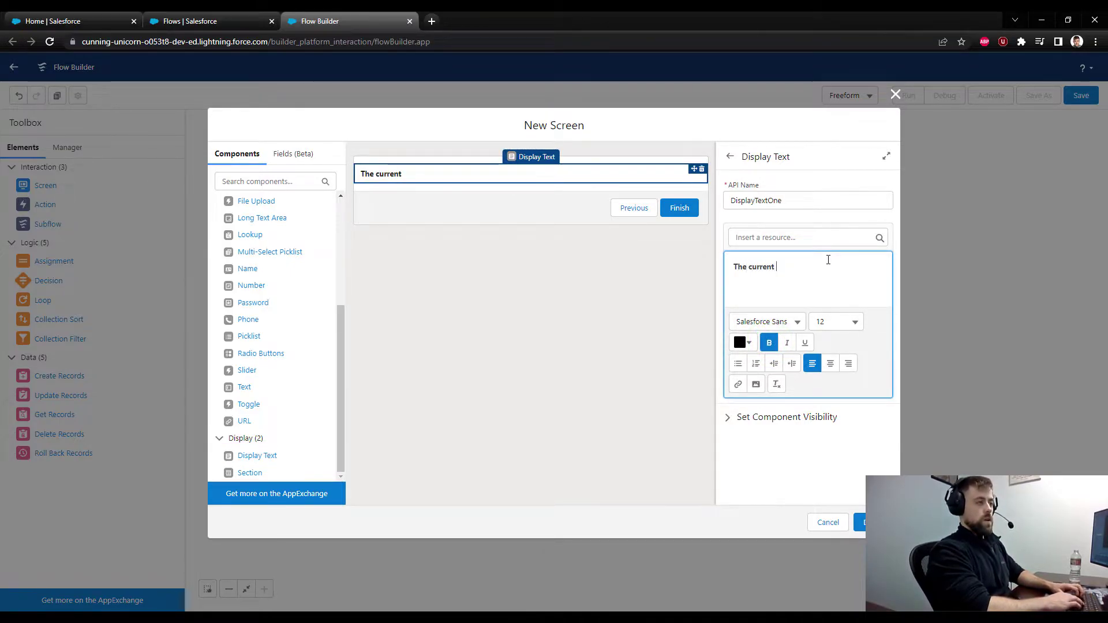
{"action": "type", "text": " count is:"}
{"action": "key", "text": "Return"}
{"action": "key", "text": "Return"}
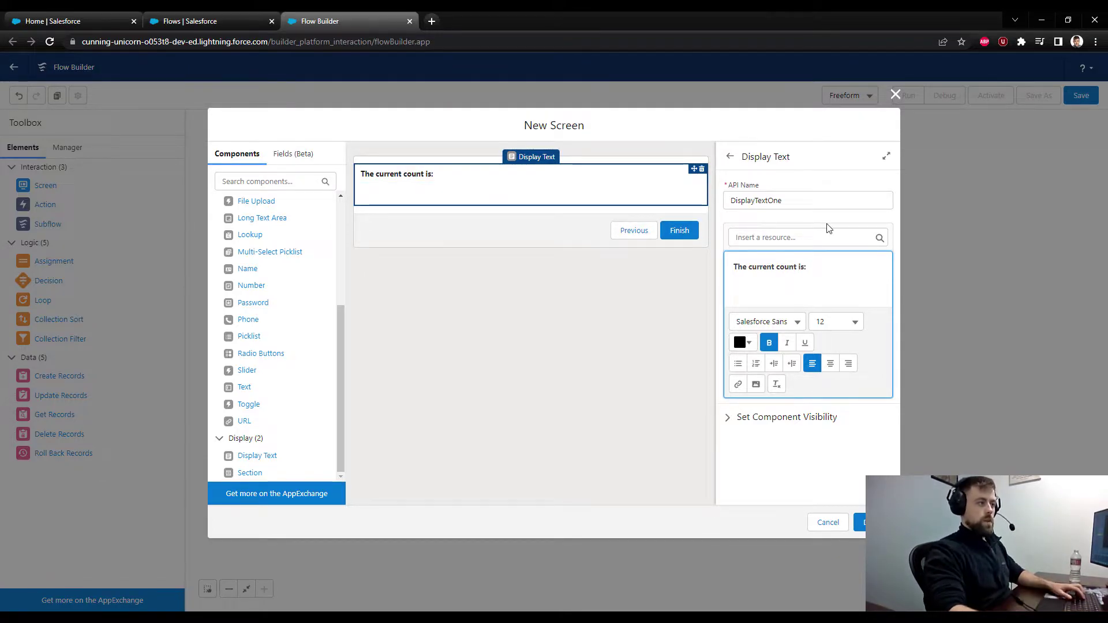
- Start a new Variable resource with the Number data type for insertion into the display text
{"action": "left_click", "coordinate": [815, 243]}
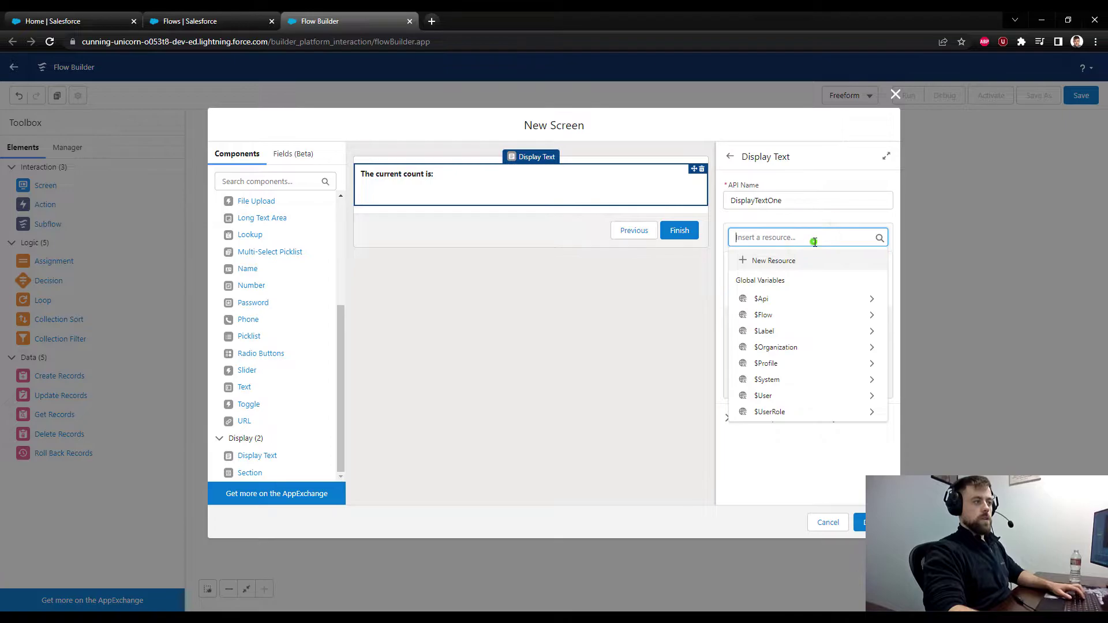
{"action": "left_click", "coordinate": [806, 214]}
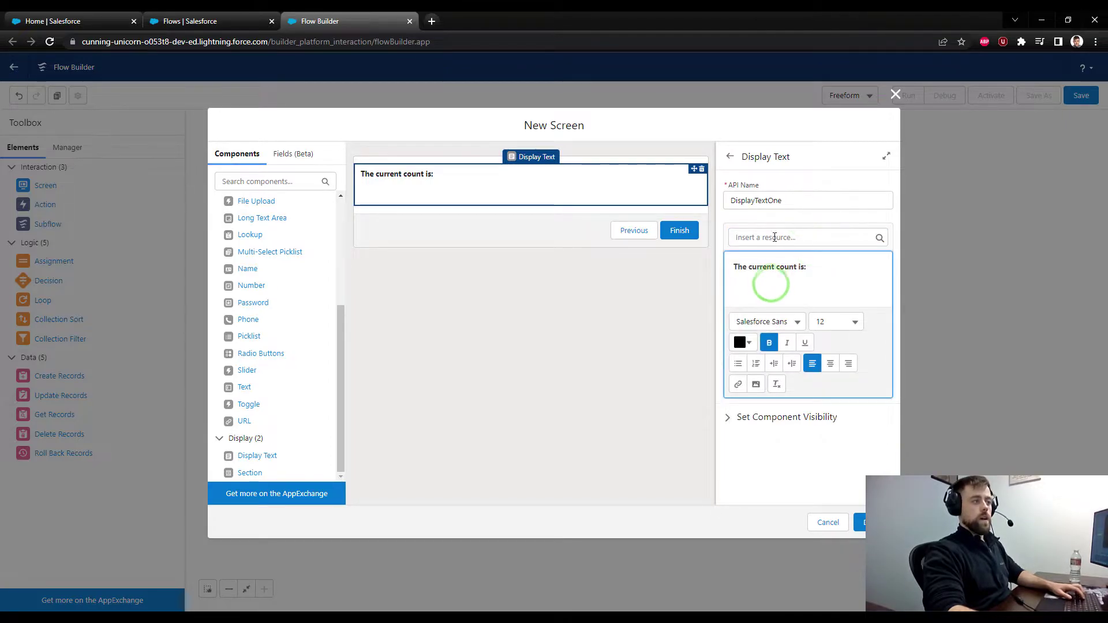
{"action": "left_click", "coordinate": [771, 237]}
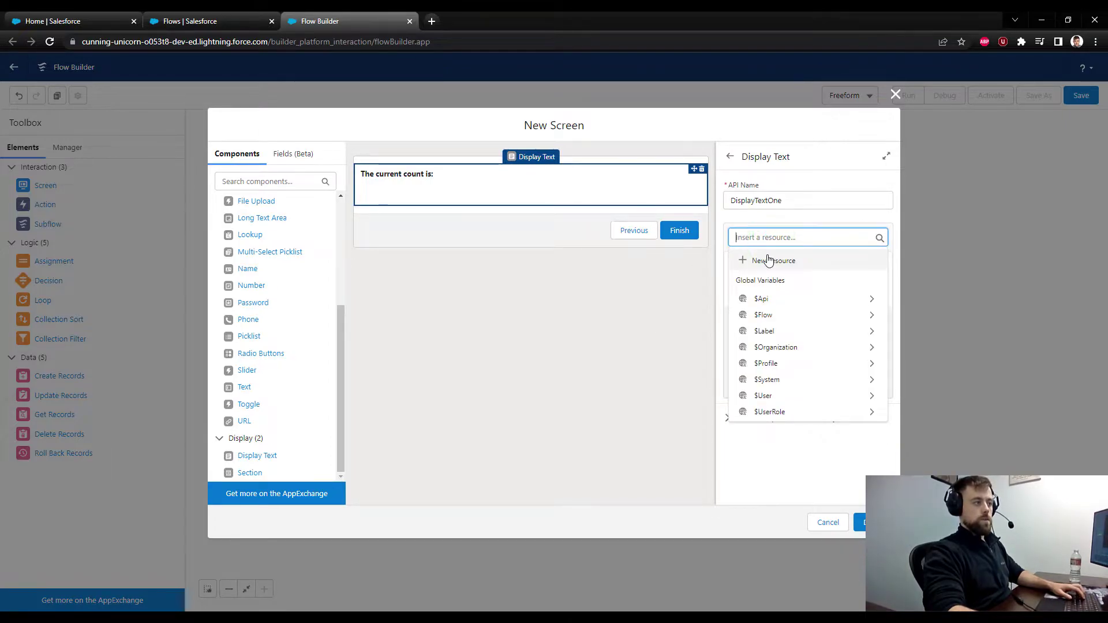
{"action": "left_click", "coordinate": [769, 260]}
{"action": "left_click", "coordinate": [361, 285]}
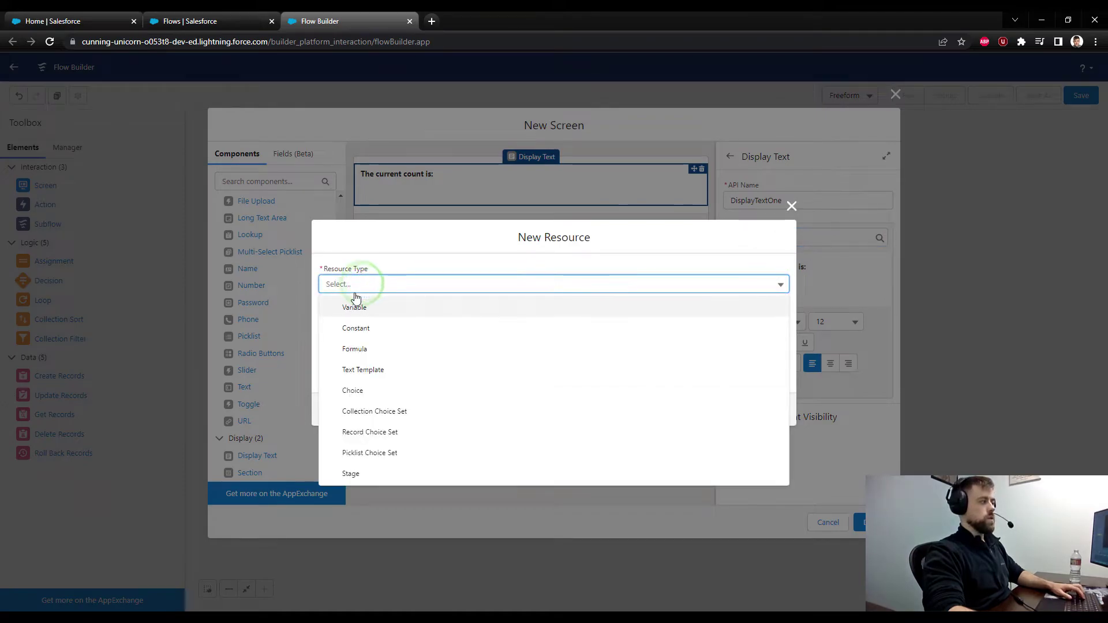
{"action": "left_click", "coordinate": [398, 311]}
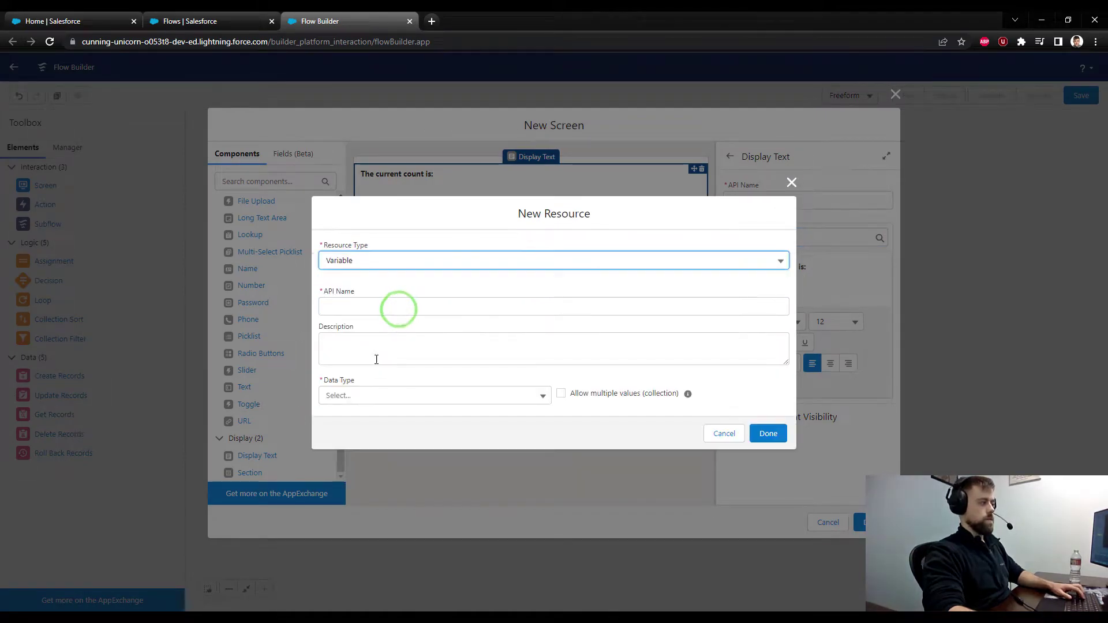
{"action": "left_click", "coordinate": [363, 392]}
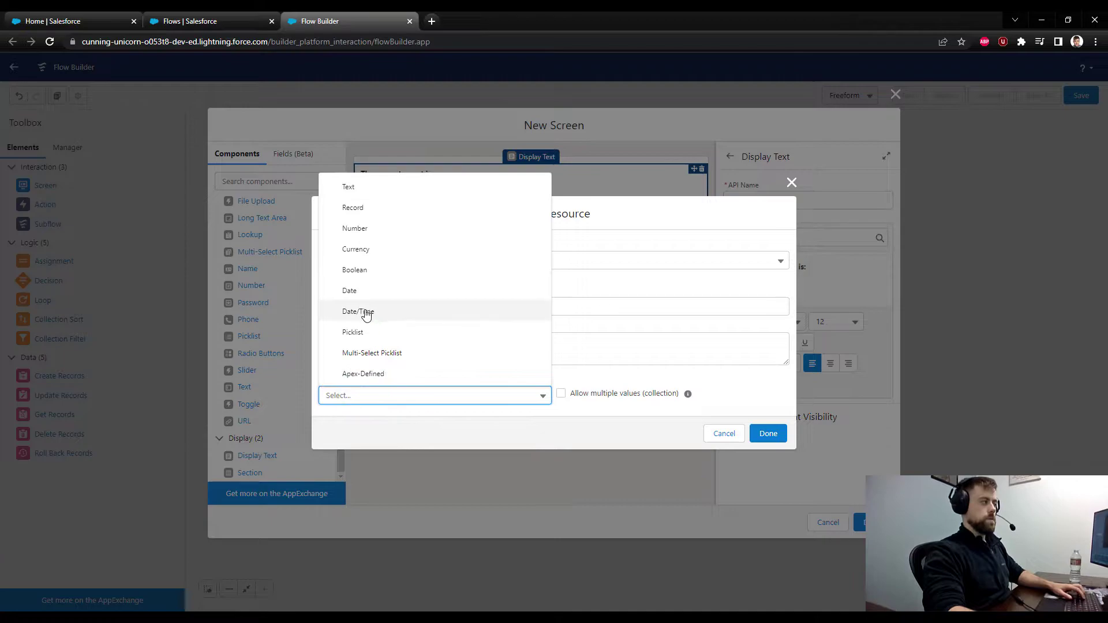
{"action": "left_click", "coordinate": [364, 230]}
- Name the variable loopCount, set 0 decimal places and a default value of 0, and finish creating it
{"action": "left_click", "coordinate": [359, 255]}
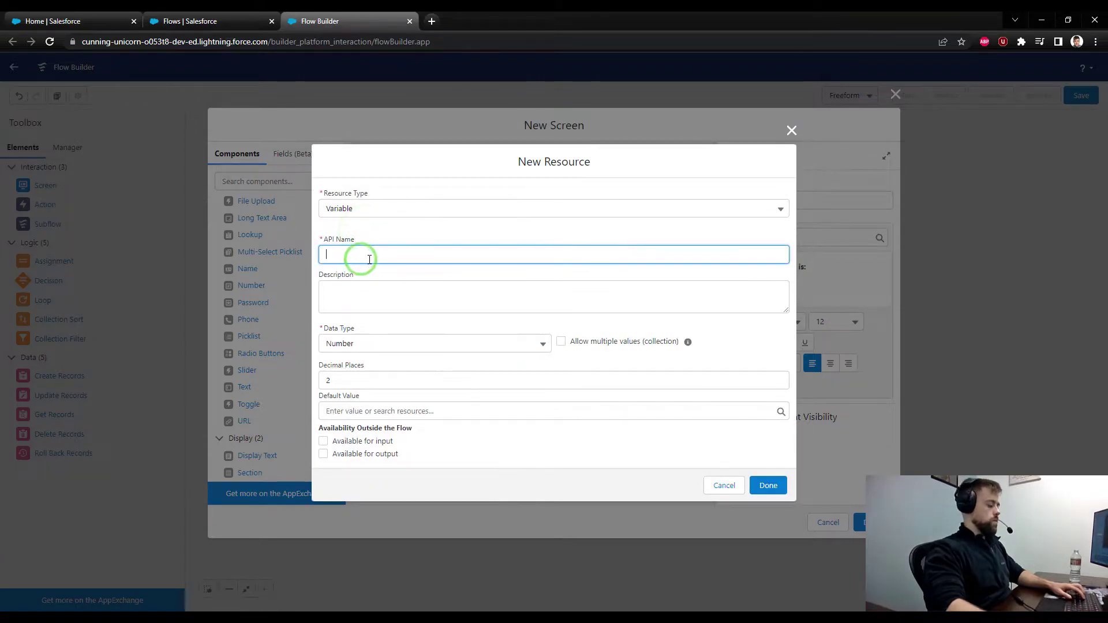
{"action": "type", "text": "loopCount"}
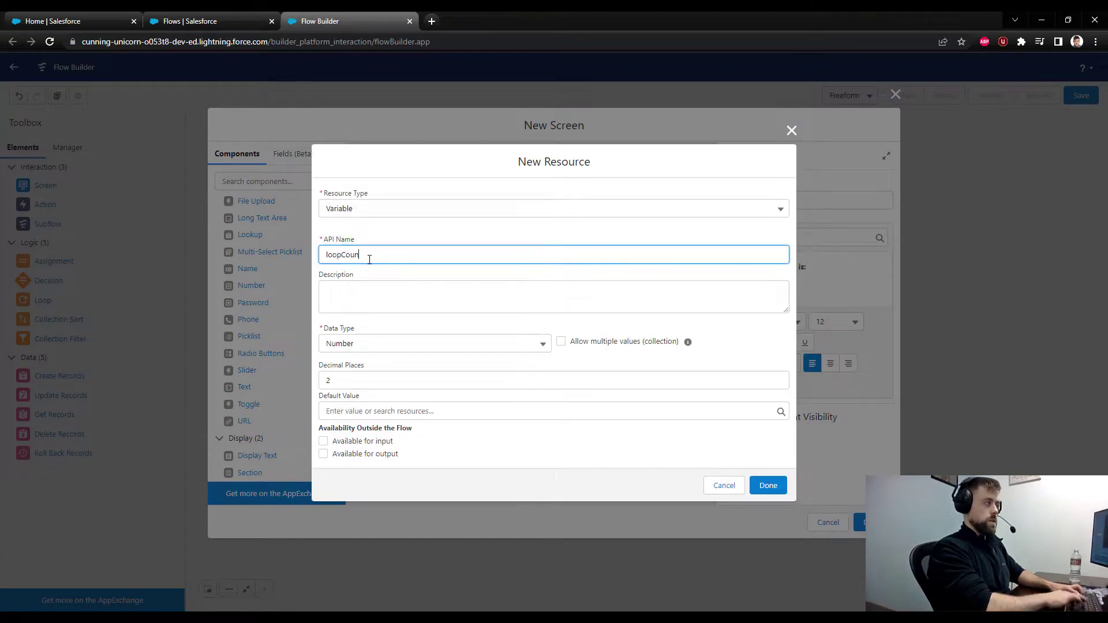
{"action": "left_click", "coordinate": [394, 226]}
{"action": "left_click", "coordinate": [337, 379]}
{"action": "key", "text": "BackSpace"}
{"action": "type", "text": "0"}
{"action": "left_click", "coordinate": [369, 411]}
{"action": "type", "text": "0"}
{"action": "left_click", "coordinate": [542, 320]}
{"action": "left_click", "coordinate": [769, 485]}
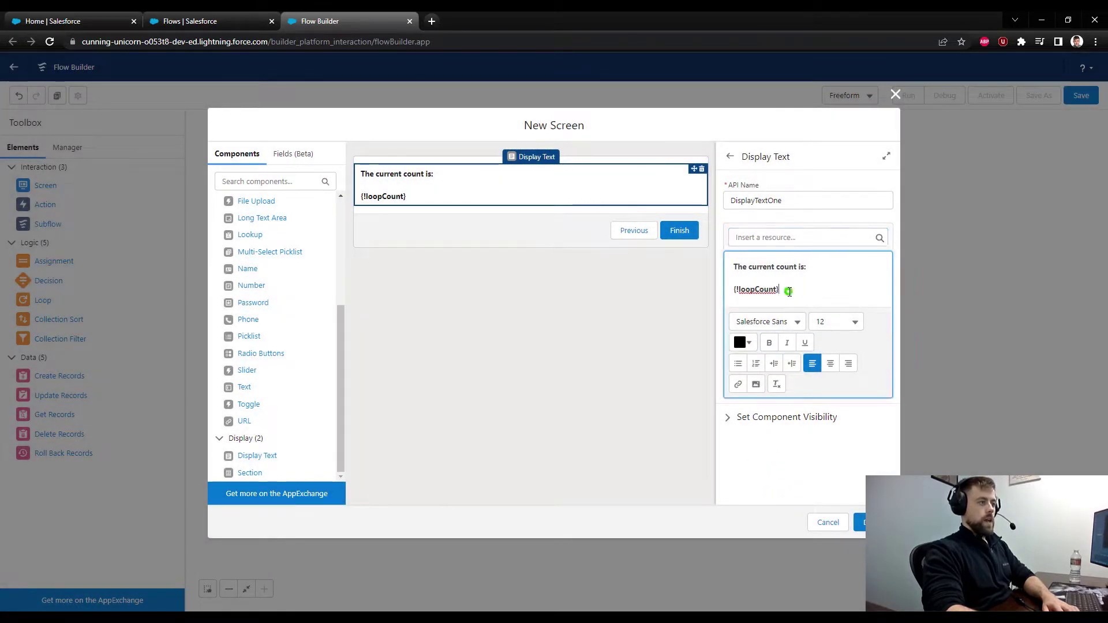
- Finish the ScreenOne screen with its loopCount display text and connect the Start element to it
{"action": "left_click_drag", "start_coordinate": [787, 289], "coordinate": [732, 289]}
{"action": "left_click", "coordinate": [625, 394]}
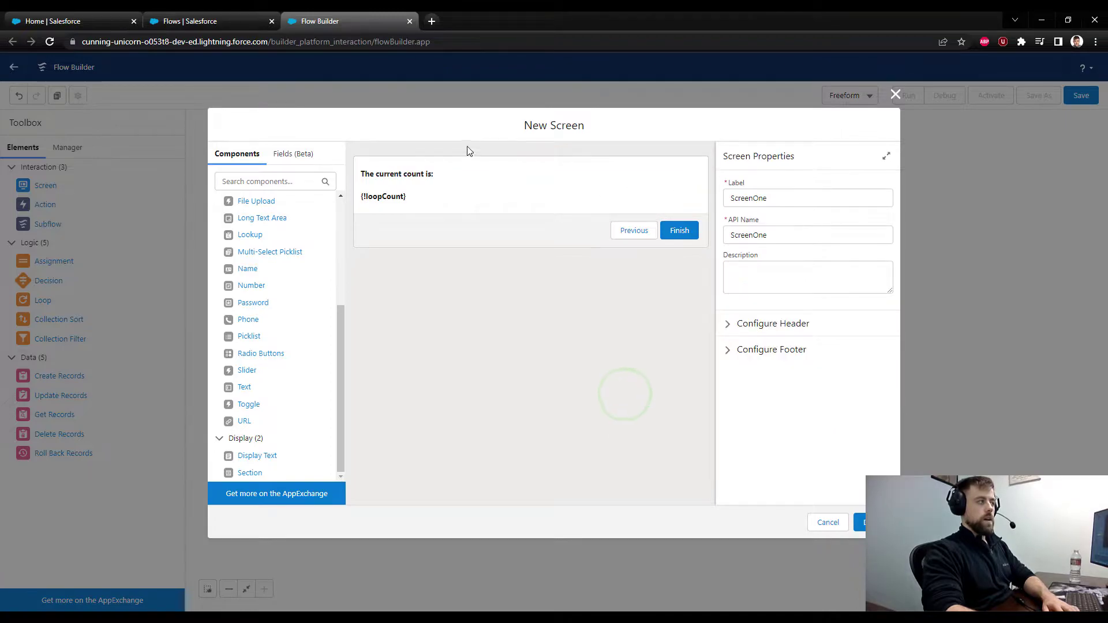
{"action": "left_click", "coordinate": [470, 186]}
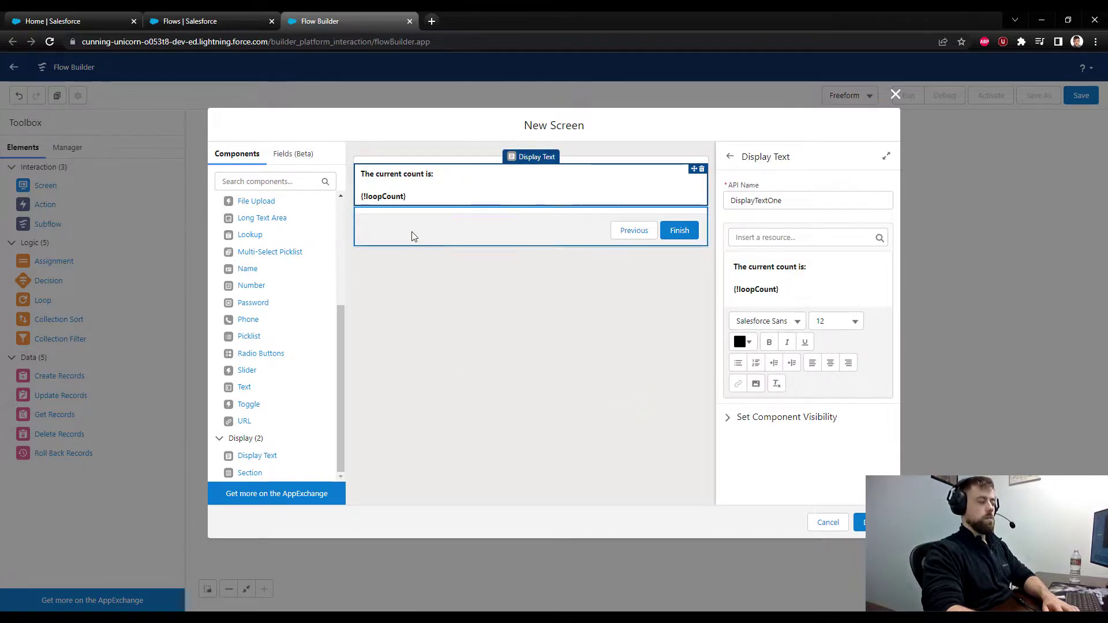
{"action": "left_click", "coordinate": [863, 522]}
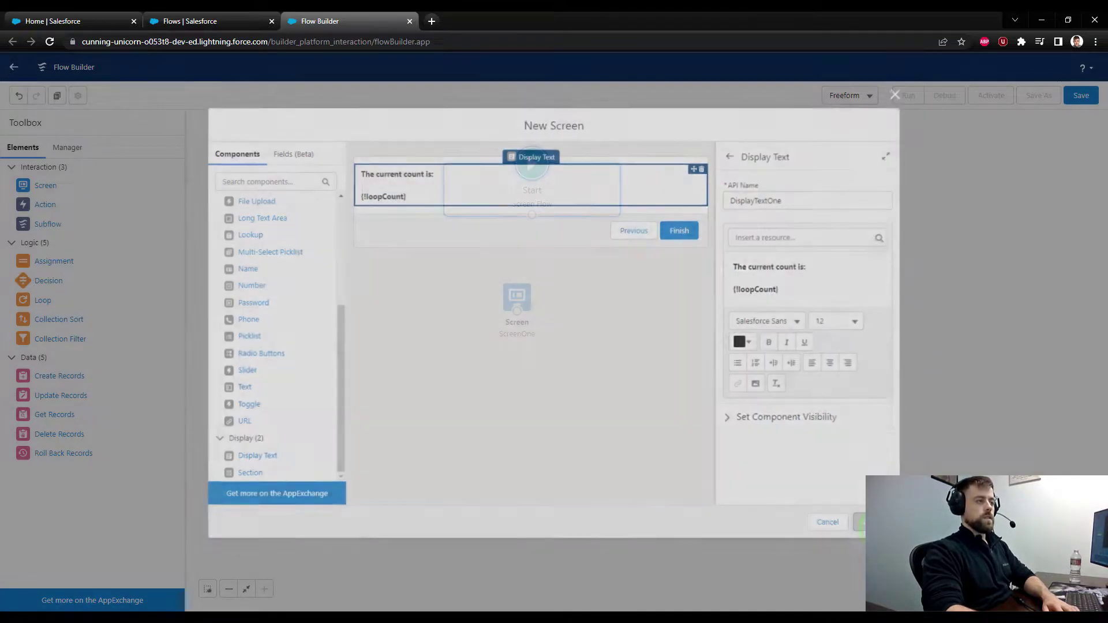
{"action": "left_click_drag", "start_coordinate": [533, 215], "coordinate": [540, 329]}
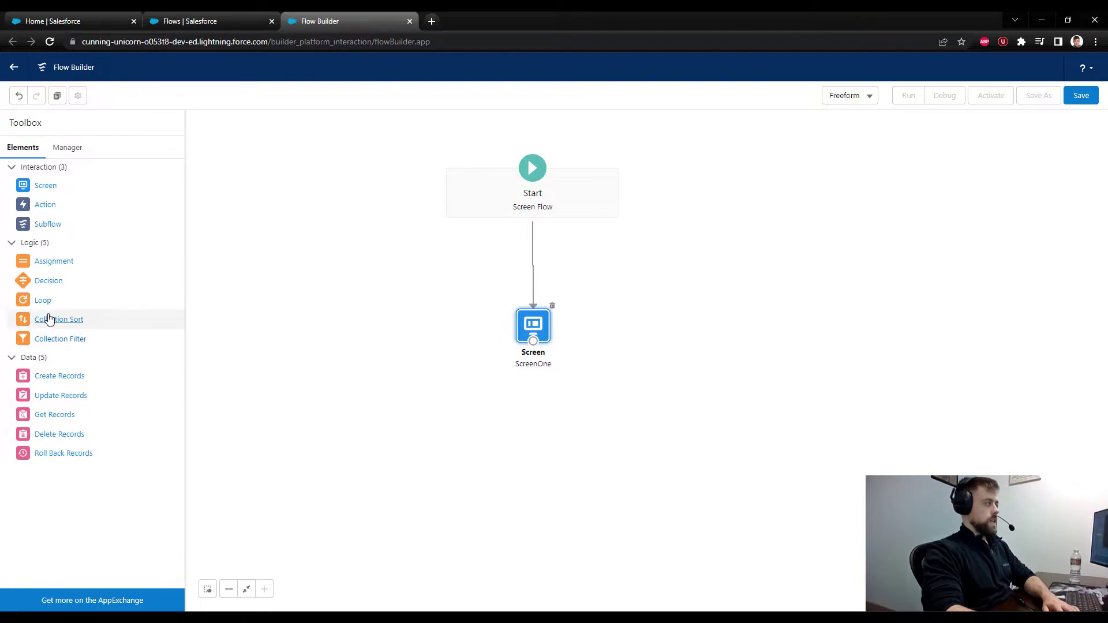
{"action": "left_click_drag", "start_coordinate": [45, 301], "coordinate": [584, 386]}
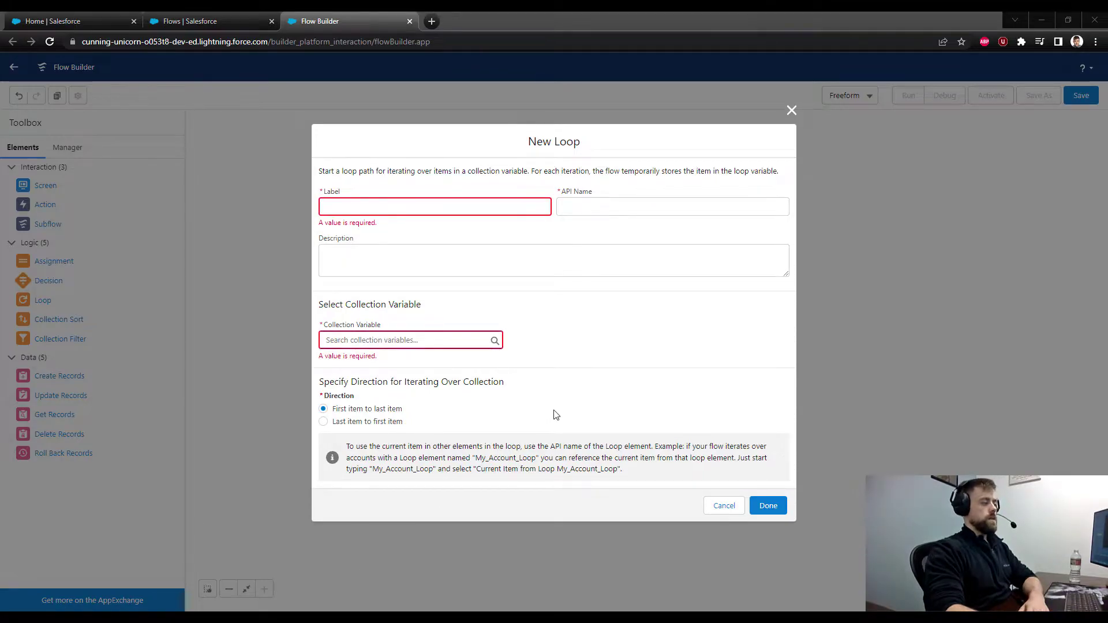
{"action": "left_click", "coordinate": [669, 316]}
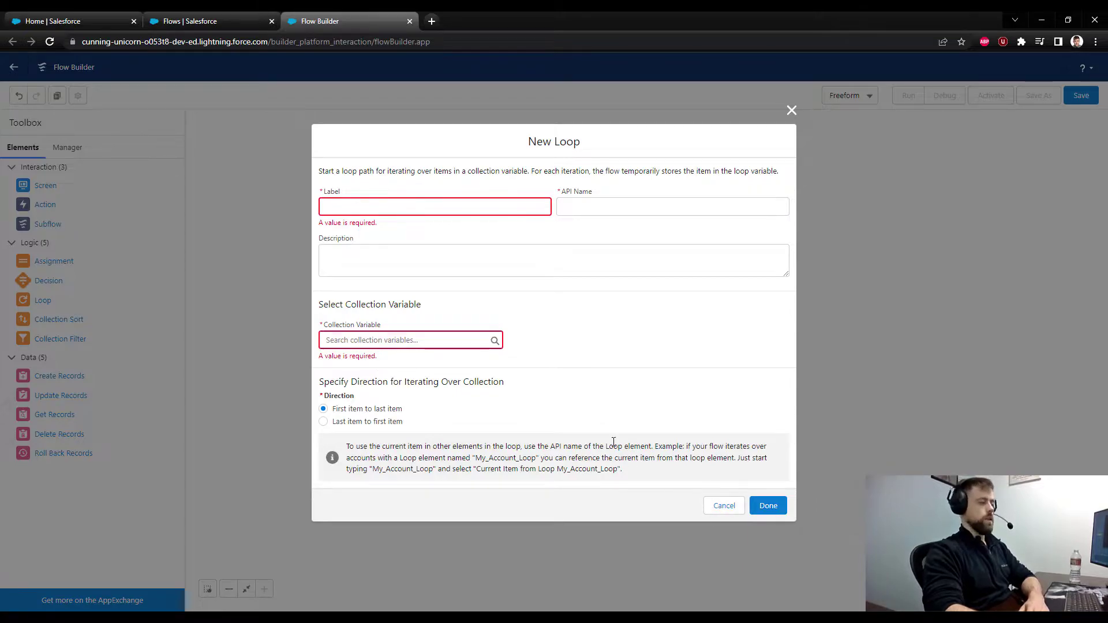
{"action": "left_click", "coordinate": [788, 110]}
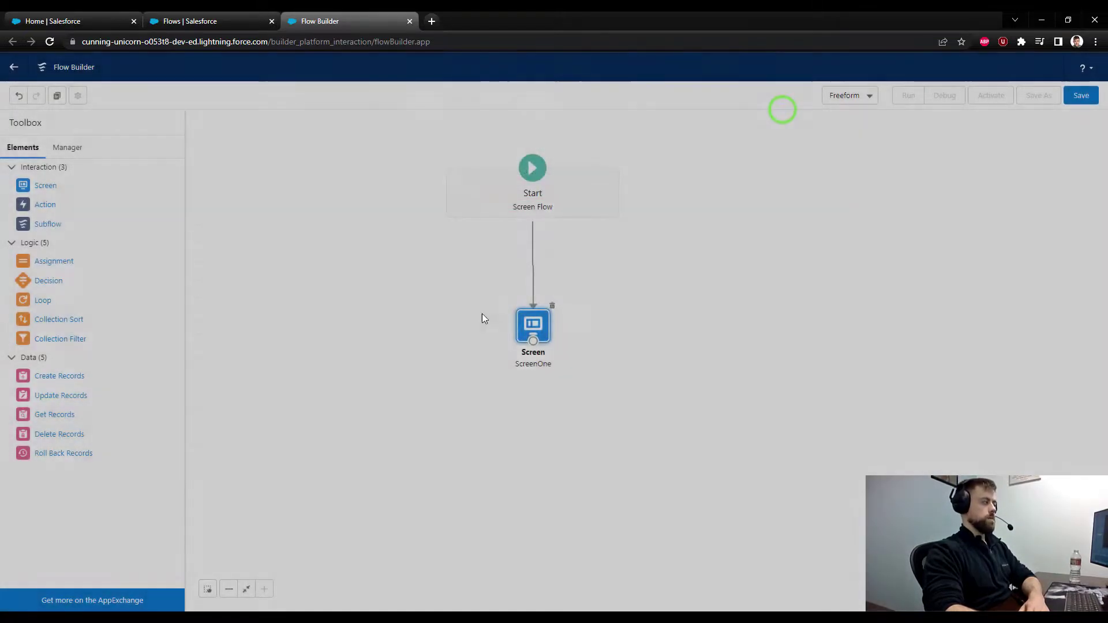
- Add a Get Records element labeled Get Opportunities below the screen, retrieving records of the Opportunity object
{"action": "left_click_drag", "start_coordinate": [533, 329], "coordinate": [529, 282]}
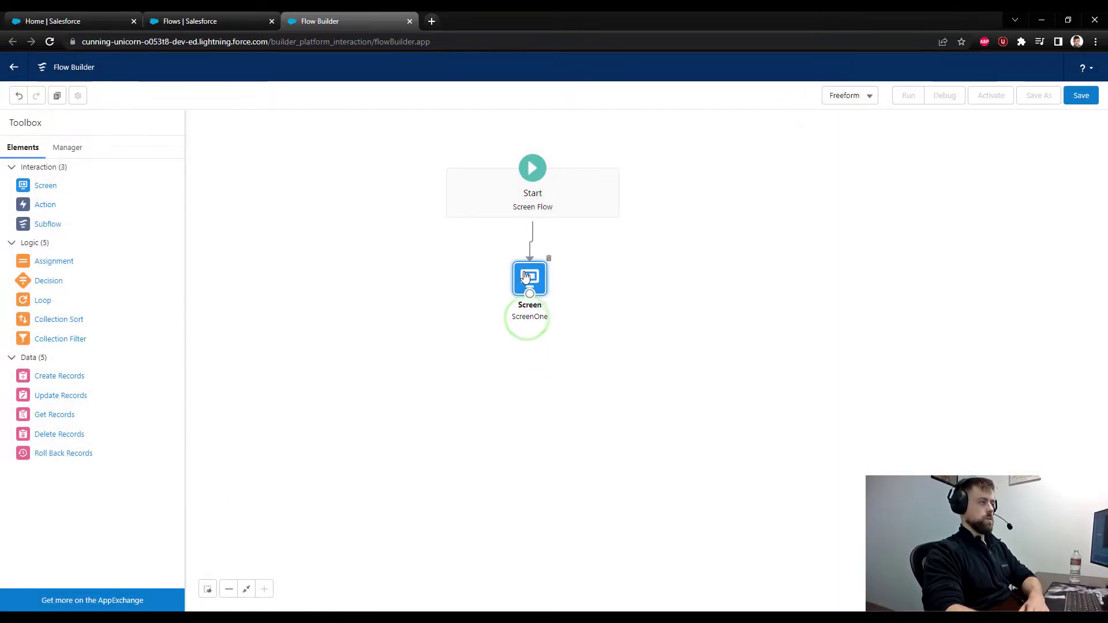
{"action": "left_click_drag", "start_coordinate": [56, 422], "coordinate": [533, 369]}
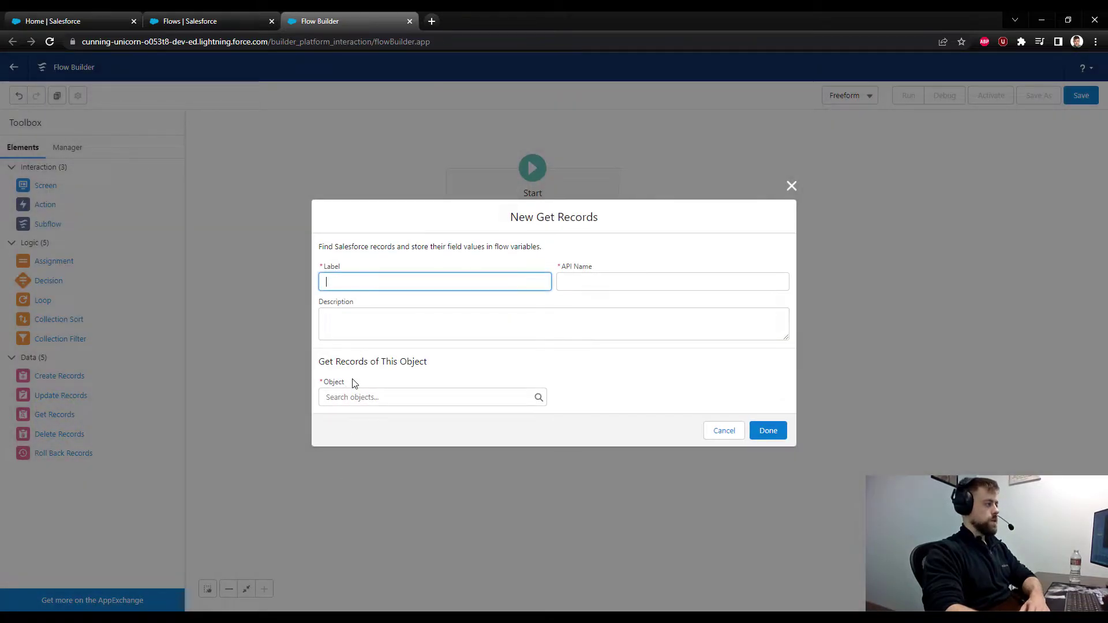
{"action": "type", "text": "Get Opportunities"}
{"action": "key", "text": "Tab"}
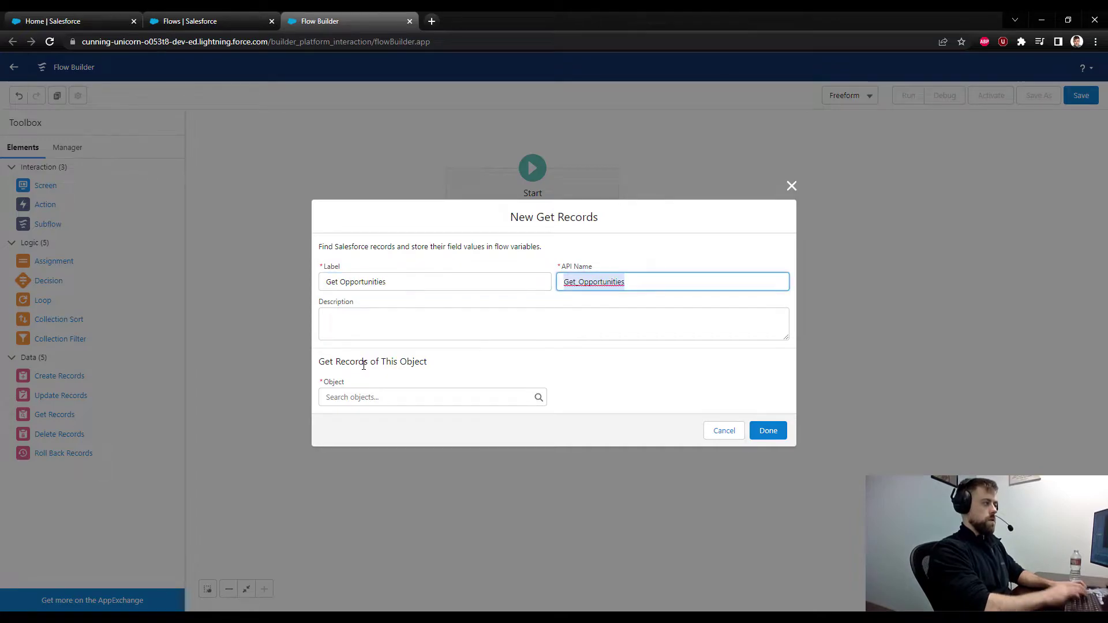
{"action": "left_click", "coordinate": [358, 396]}
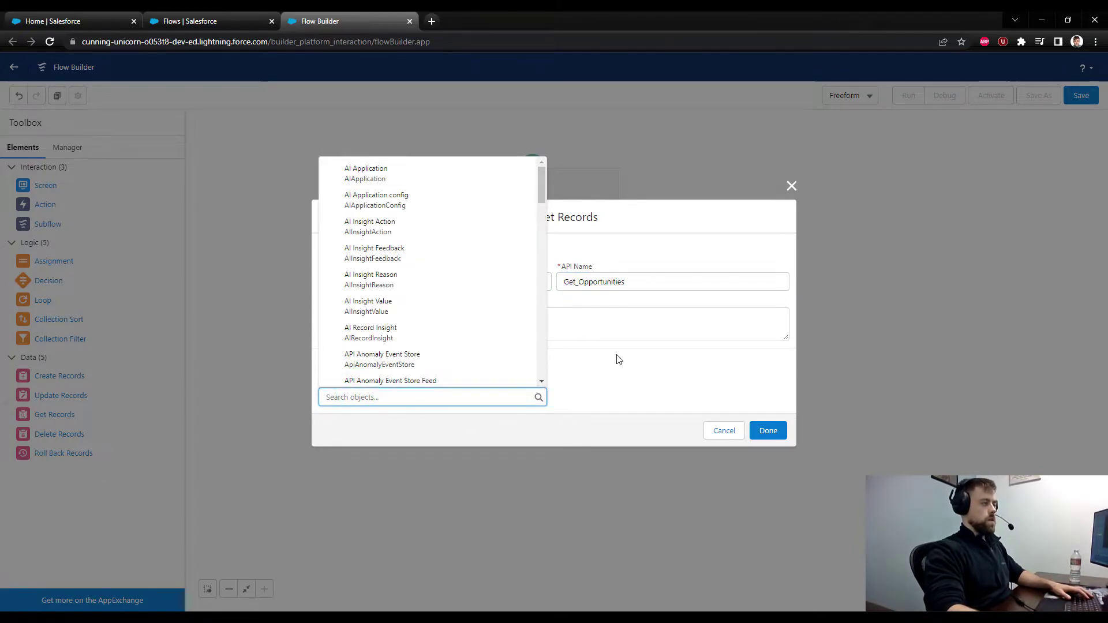
{"action": "type", "text": "oppo"}
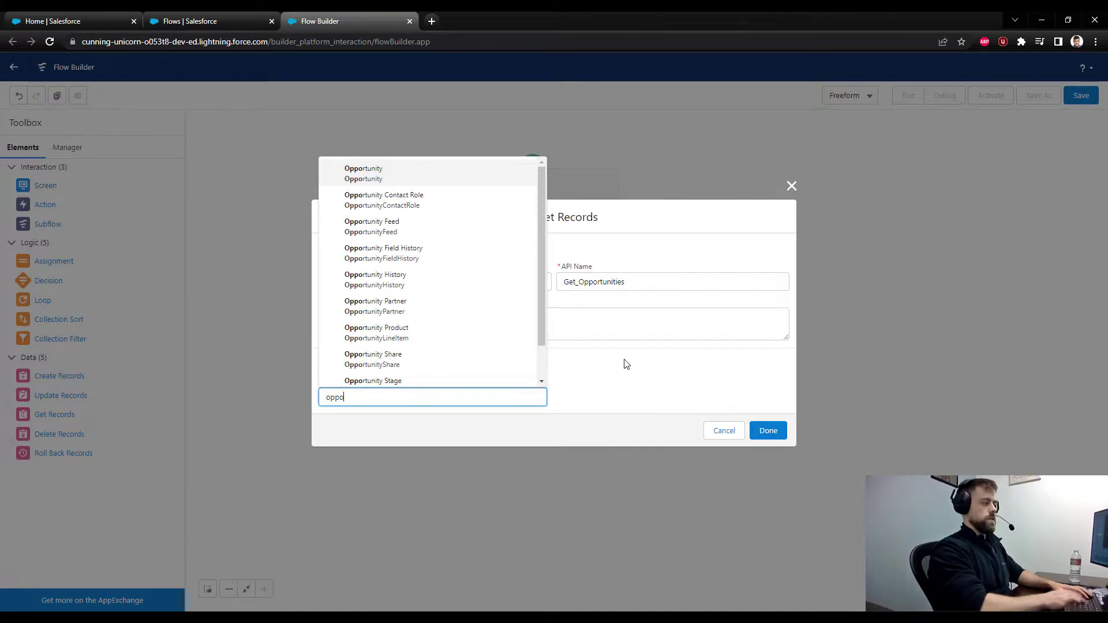
{"action": "left_click", "coordinate": [392, 170]}
{"action": "left_click", "coordinate": [730, 290]}
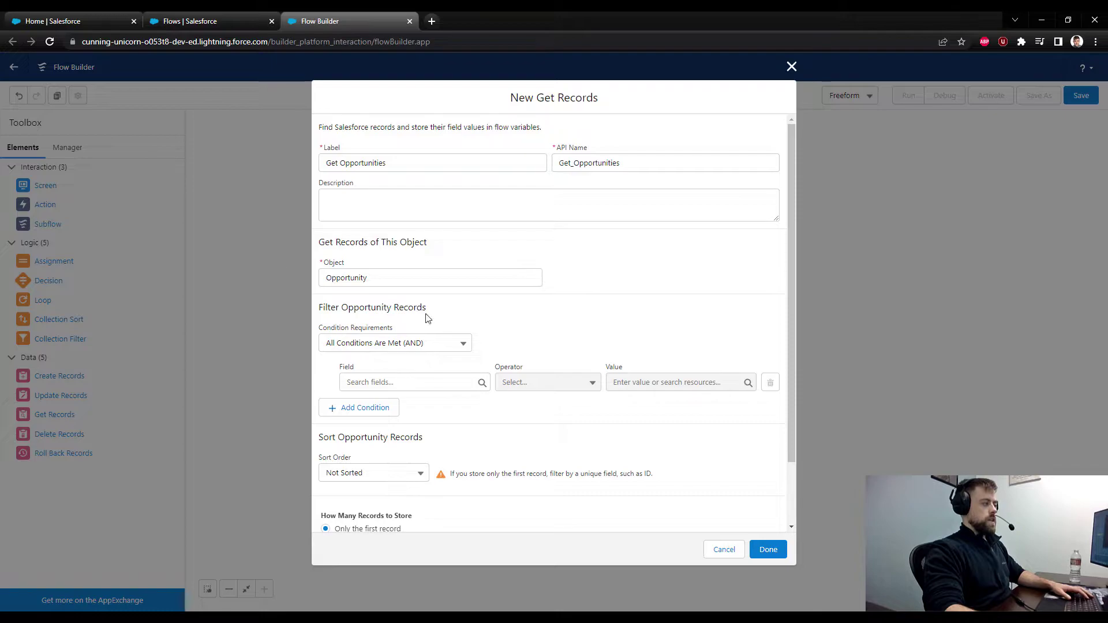
- Filter the records on AccountId with the Equals operator, and start a new Variable resource for the comparison value
{"action": "left_click", "coordinate": [372, 384]}
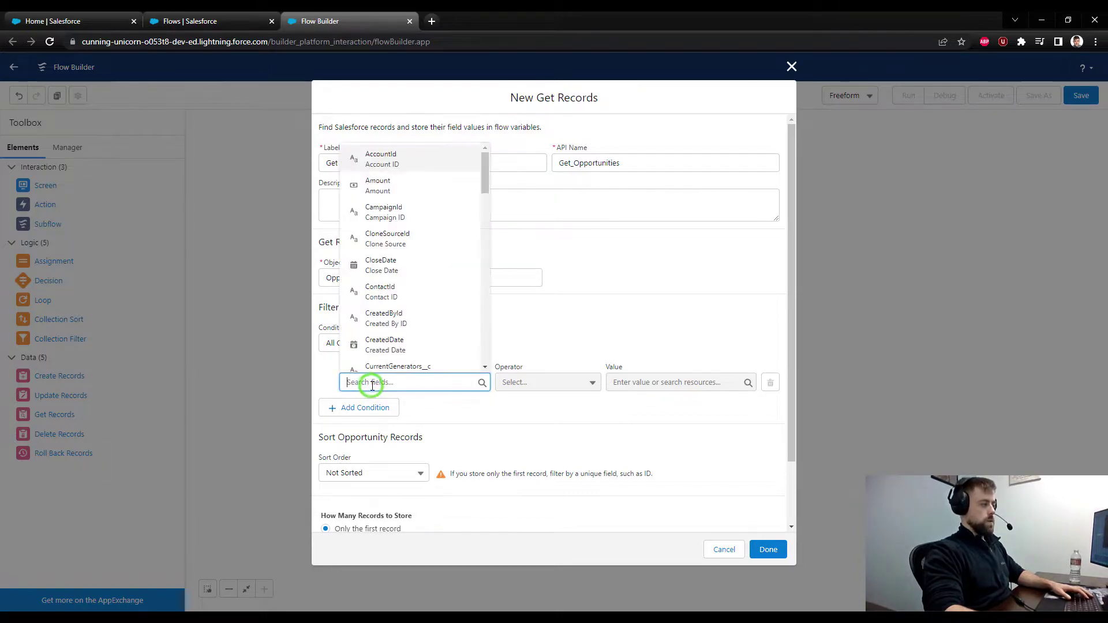
{"action": "left_click", "coordinate": [394, 154]}
{"action": "left_click", "coordinate": [593, 310]}
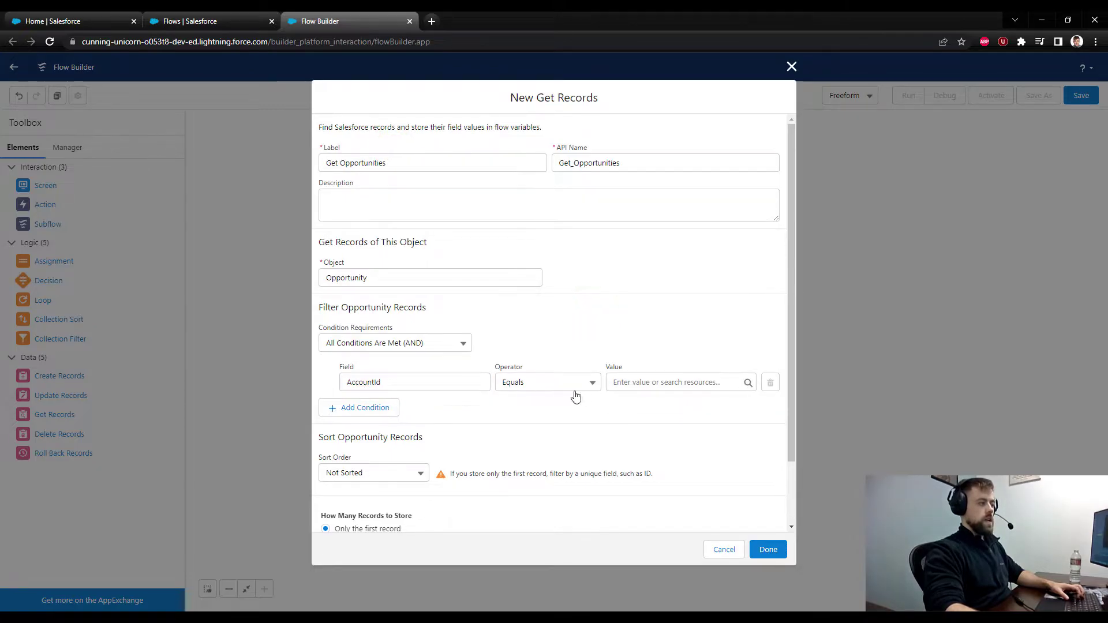
{"action": "left_click", "coordinate": [649, 381]}
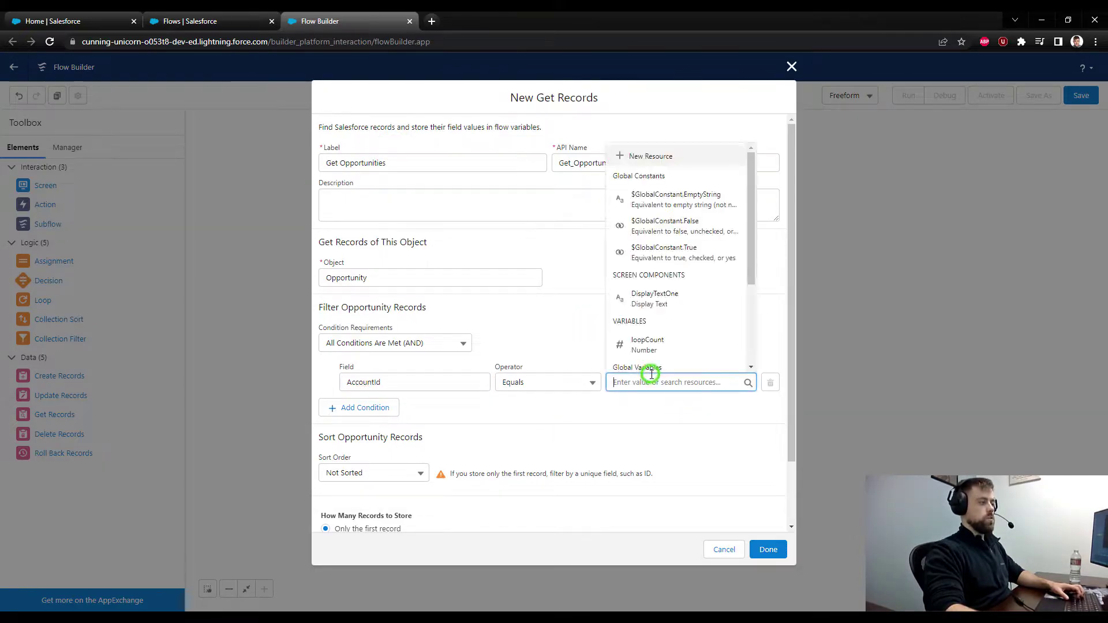
{"action": "left_click", "coordinate": [630, 158]}
{"action": "left_click", "coordinate": [448, 292]}
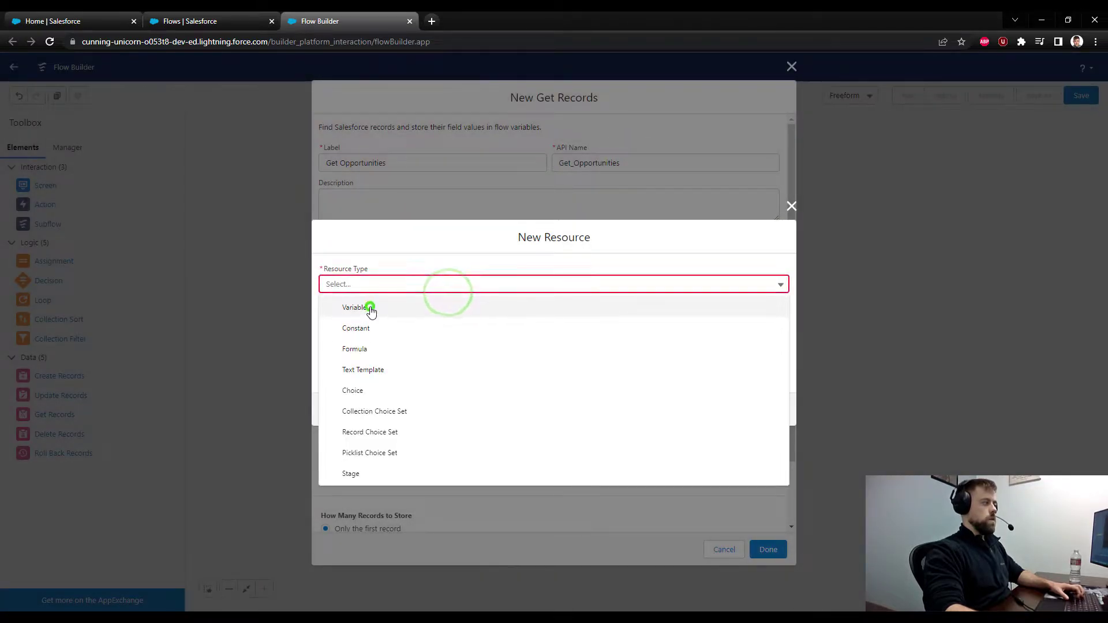
{"action": "left_click", "coordinate": [371, 308]}
- Name the variable accountId, set its data type to Text, and finish creating it
{"action": "left_click", "coordinate": [388, 304]}
{"action": "type", "text": "accountId"}
{"action": "key", "text": "BackSpace"}
{"action": "key", "text": "BackSpace"}
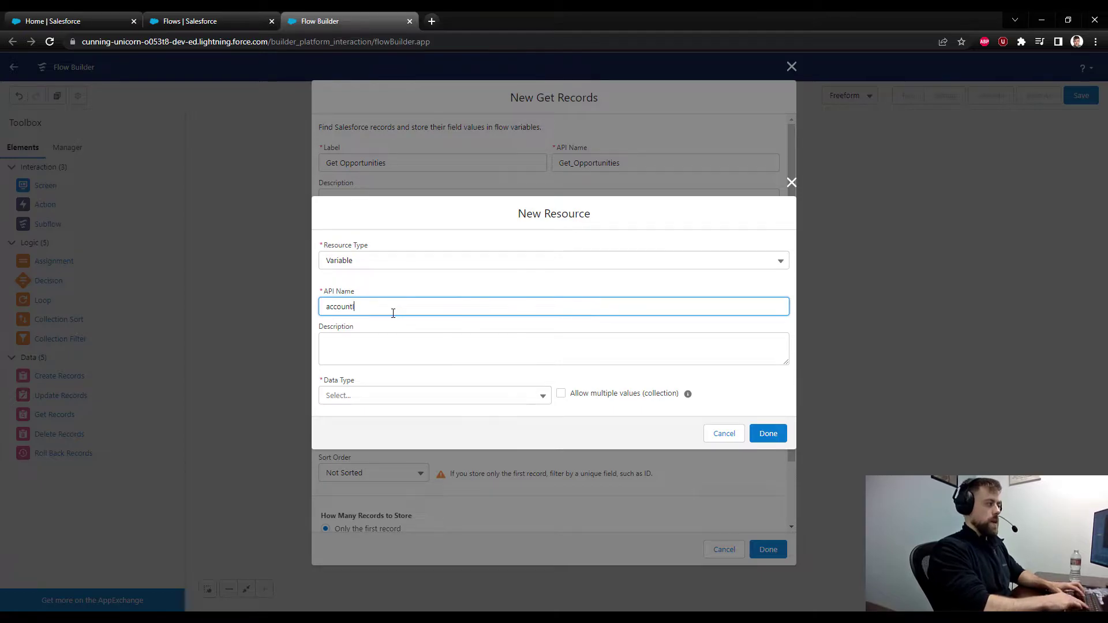
{"action": "type", "text": "s"}
{"action": "left_click", "coordinate": [370, 399]}
{"action": "left_click", "coordinate": [369, 188]}
{"action": "left_click", "coordinate": [453, 430]}
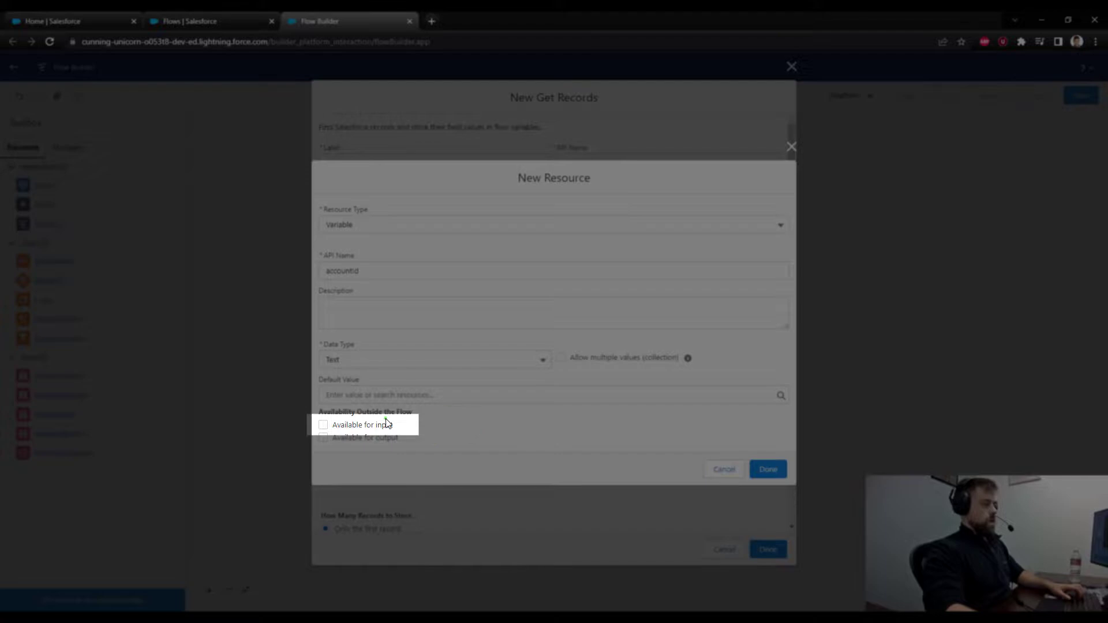
{"action": "left_click", "coordinate": [778, 471]}
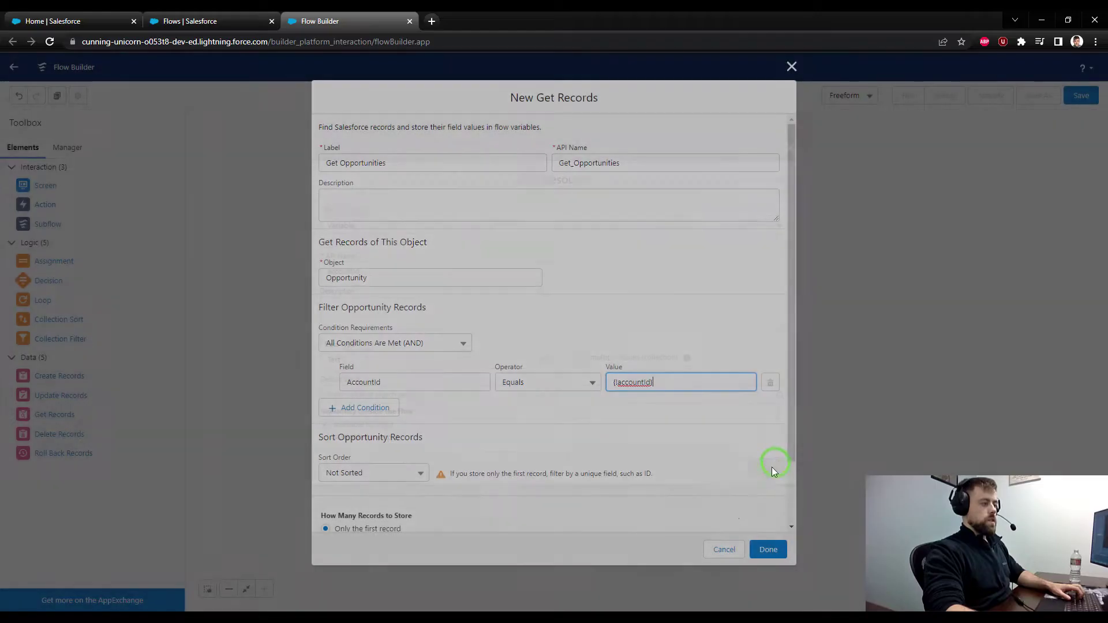
- Store all matching records and finish the Get Opportunities element
{"action": "left_click", "coordinate": [631, 296]}
{"action": "scroll", "coordinate": [631, 293], "scroll_direction": "down", "scroll_amount": 2}
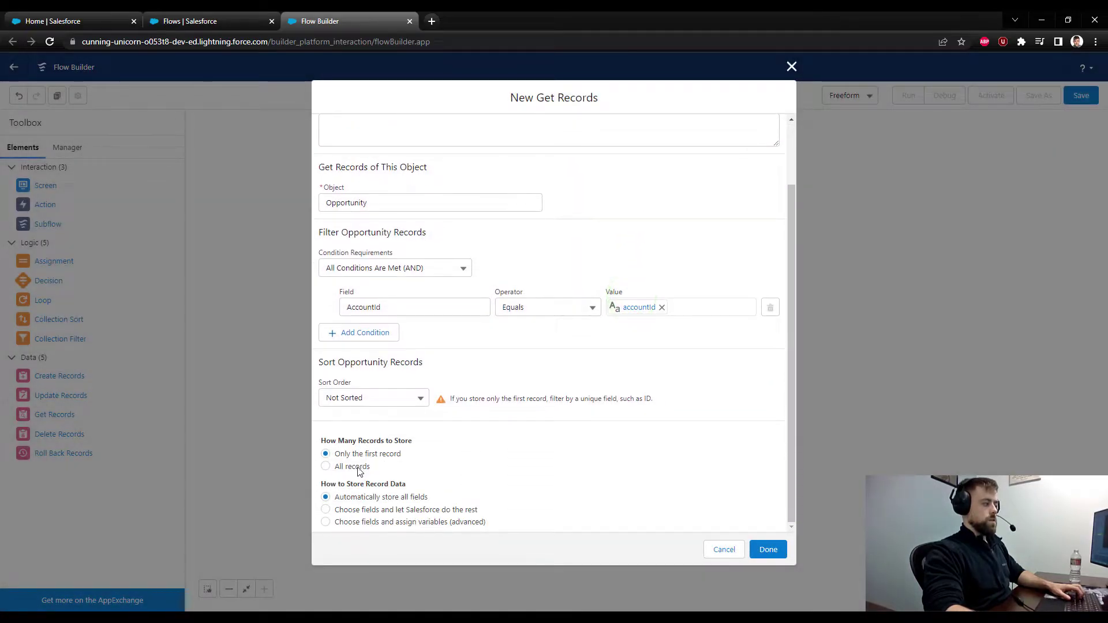
{"action": "left_click", "coordinate": [768, 549]}
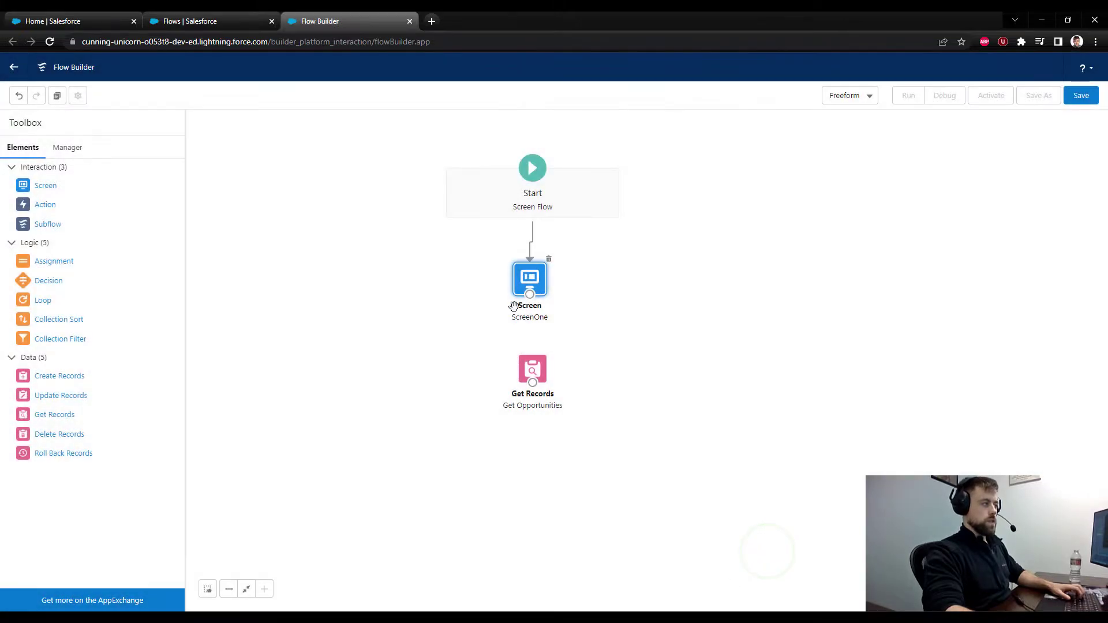
- Remove the connector from Start to ScreenOne, place Get Opportunities between them, and connect Start, Get Opportunities and ScreenOne in sequence
{"action": "left_click_drag", "start_coordinate": [539, 282], "coordinate": [478, 316]}
{"action": "key", "text": "Delete"}
{"action": "left_click_drag", "start_coordinate": [537, 363], "coordinate": [534, 262]}
{"action": "left_click_drag", "start_coordinate": [472, 317], "coordinate": [532, 360]}
{"action": "left_click_drag", "start_coordinate": [531, 261], "coordinate": [533, 391]}
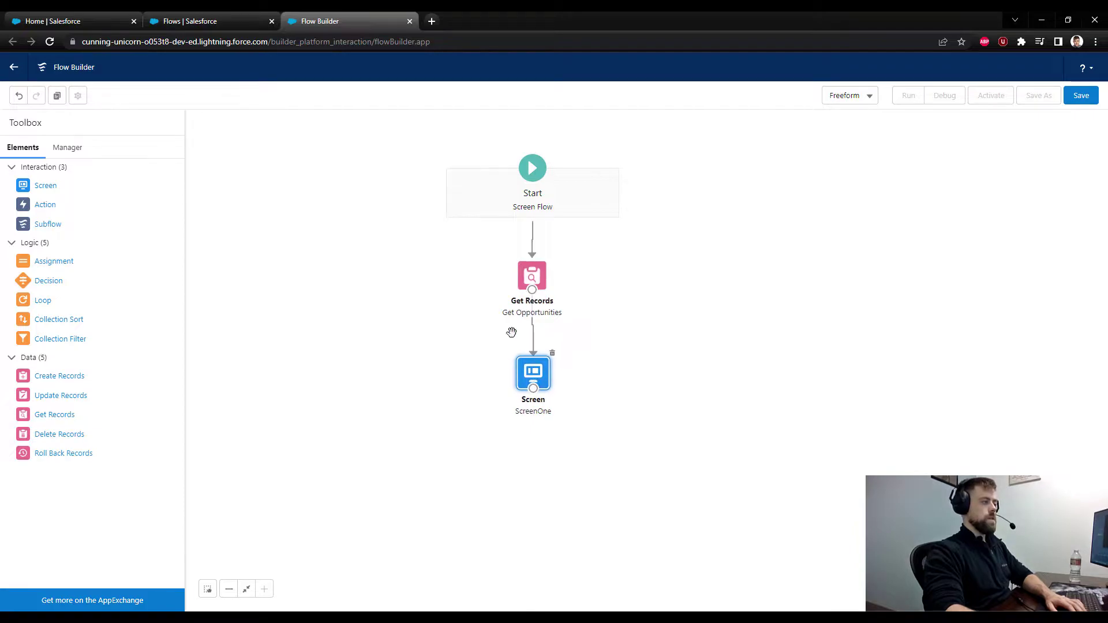
{"action": "left_click_drag", "start_coordinate": [531, 283], "coordinate": [535, 267]}
{"action": "left_click_drag", "start_coordinate": [532, 358], "coordinate": [531, 347]}
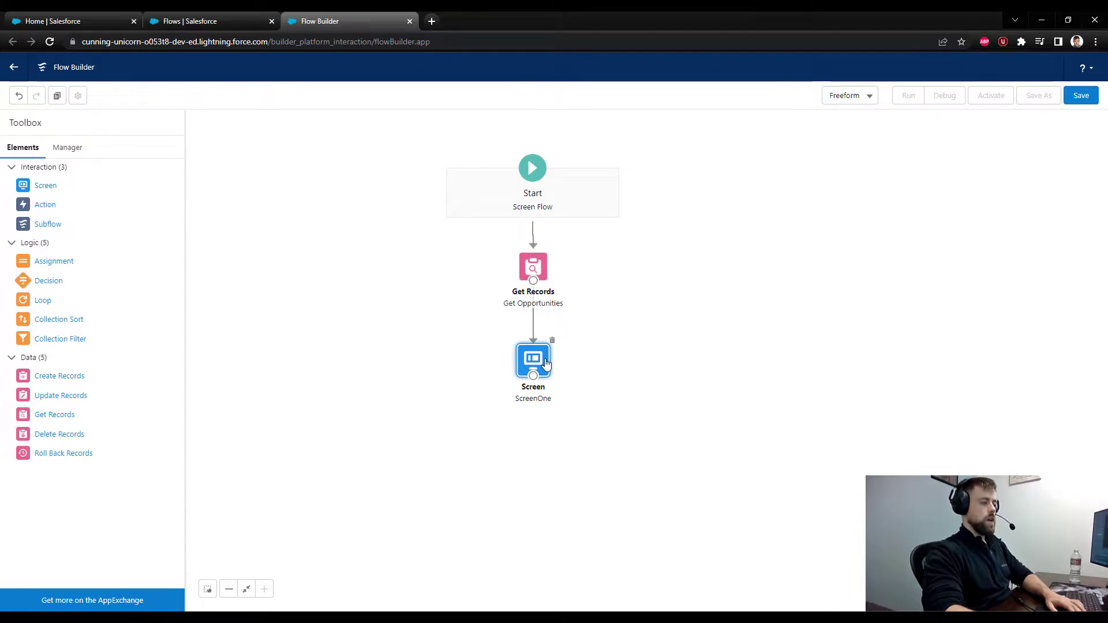
{"action": "left_click_drag", "start_coordinate": [546, 363], "coordinate": [544, 355]}
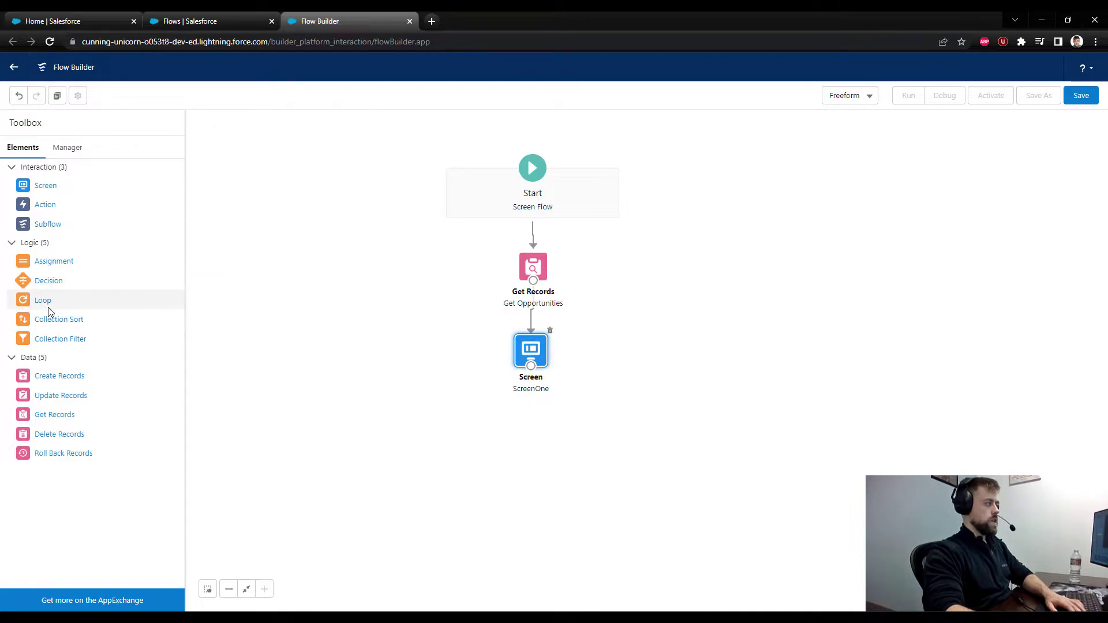
- Add a loop labeled Loop Through Collection over the Get_Opportunities collection below ScreenOne, and connect the screen to it
{"action": "left_click_drag", "start_coordinate": [40, 305], "coordinate": [523, 454]}
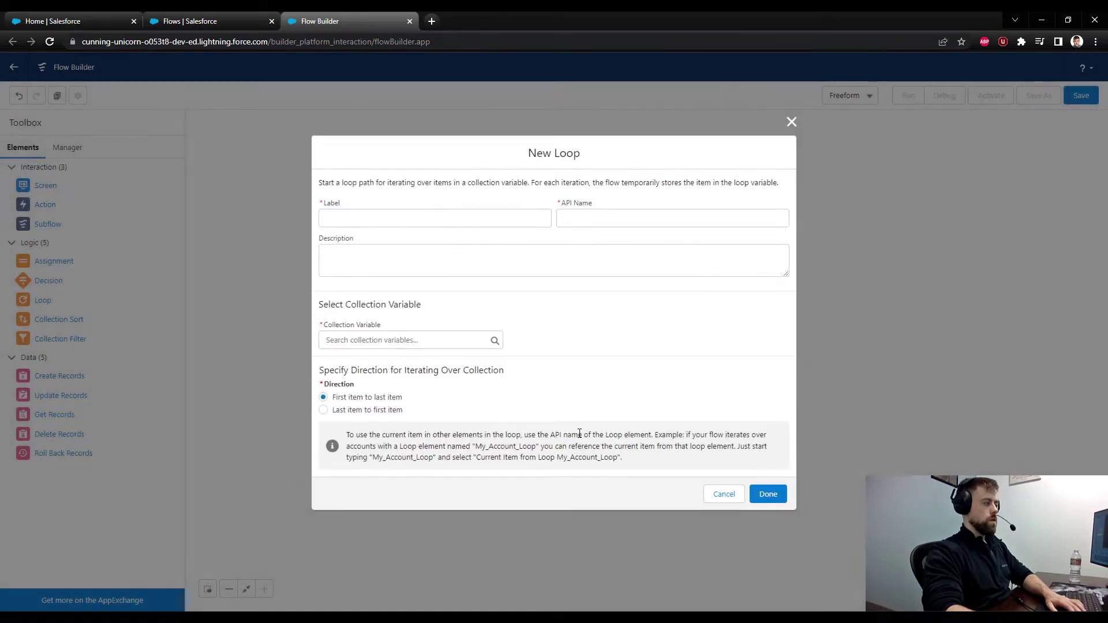
{"action": "left_click", "coordinate": [423, 340]}
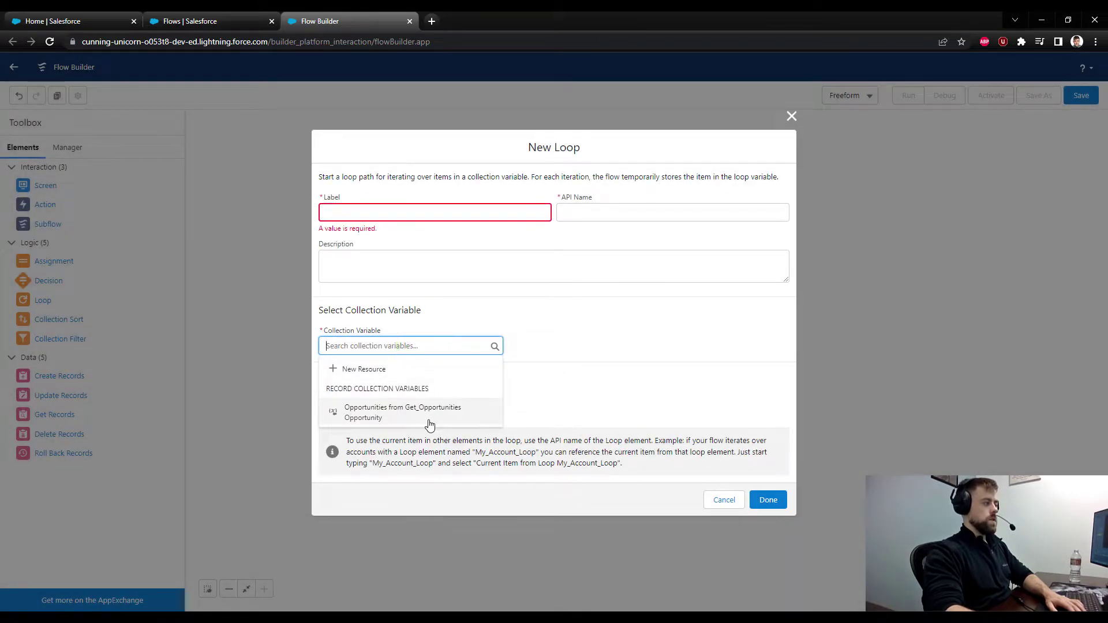
{"action": "left_click", "coordinate": [467, 410]}
{"action": "left_click", "coordinate": [403, 206]}
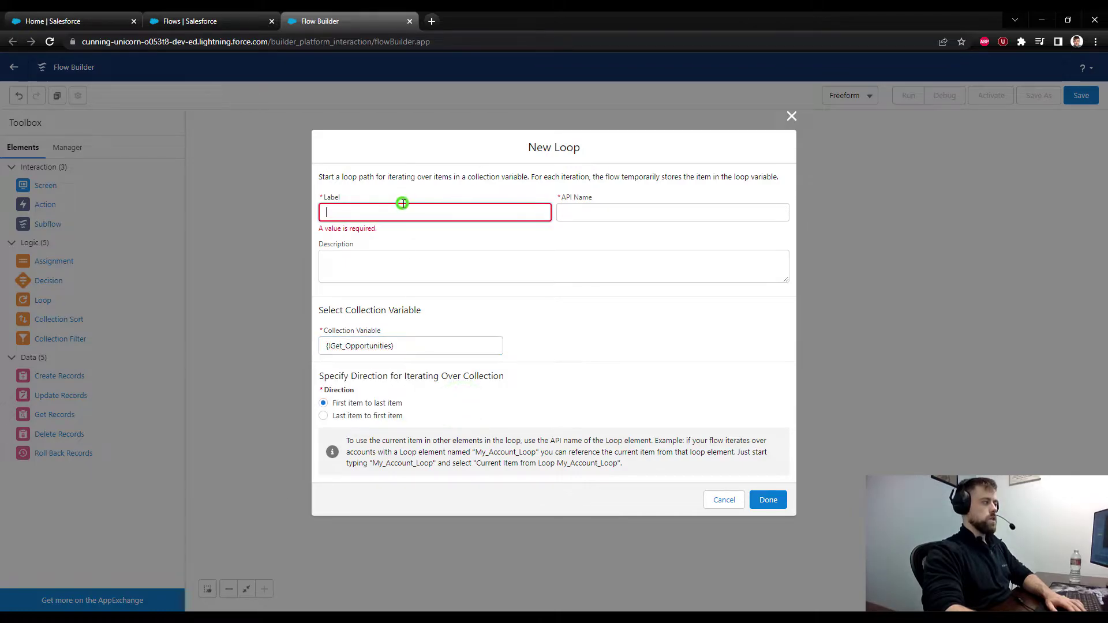
{"action": "type", "text": "Loop "}
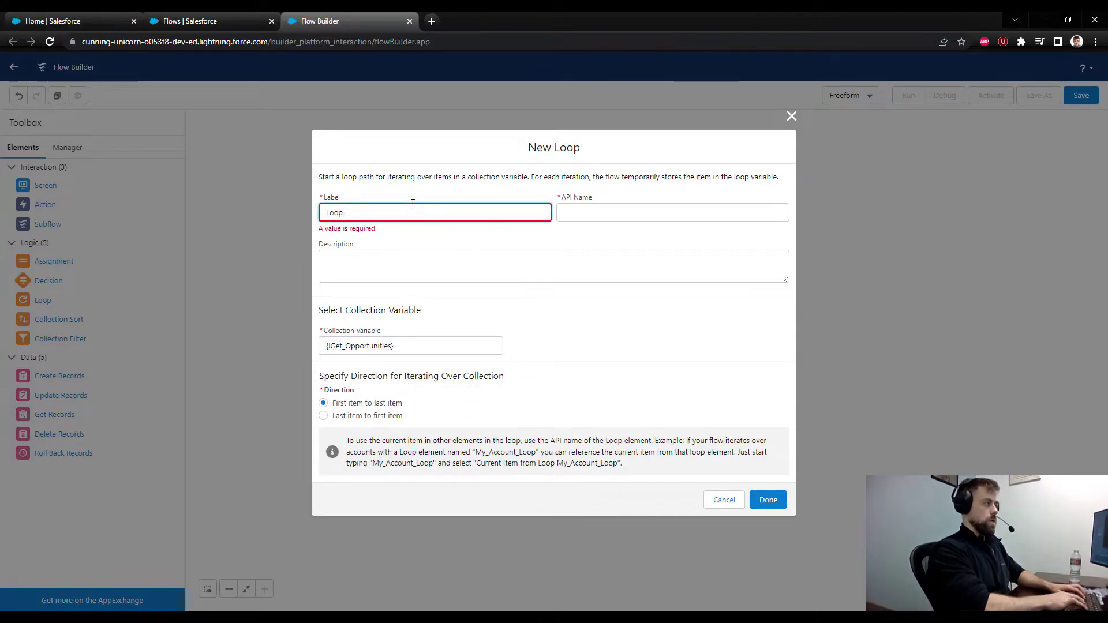
{"action": "type", "text": "Through Collection"}
{"action": "key", "text": "Tab"}
{"action": "left_click", "coordinate": [584, 365]}
{"action": "left_click", "coordinate": [768, 495]}
{"action": "mouse_move", "coordinate": [530, 364]}
{"action": "left_mouse_down"}
{"action": "mouse_move", "coordinate": [530, 423]}
{"action": "mouse_move", "coordinate": [531, 359]}
{"action": "mouse_move", "coordinate": [533, 371]}
{"action": "left_mouse_up"}
{"action": "mouse_move", "coordinate": [530, 431]}
{"action": "left_mouse_down"}
{"action": "mouse_move", "coordinate": [527, 447]}
{"action": "mouse_move", "coordinate": [540, 442]}
{"action": "left_mouse_up"}
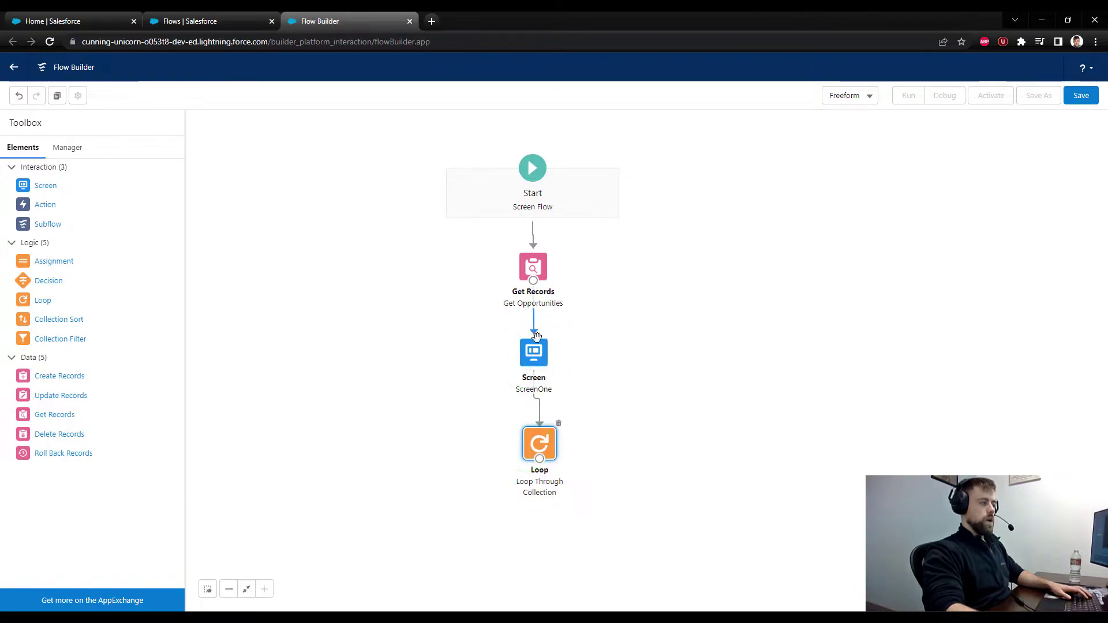
- Add an Assignment element beside the loop that adds 1 to the loopCount variable
{"action": "left_click_drag", "start_coordinate": [44, 185], "coordinate": [620, 472]}
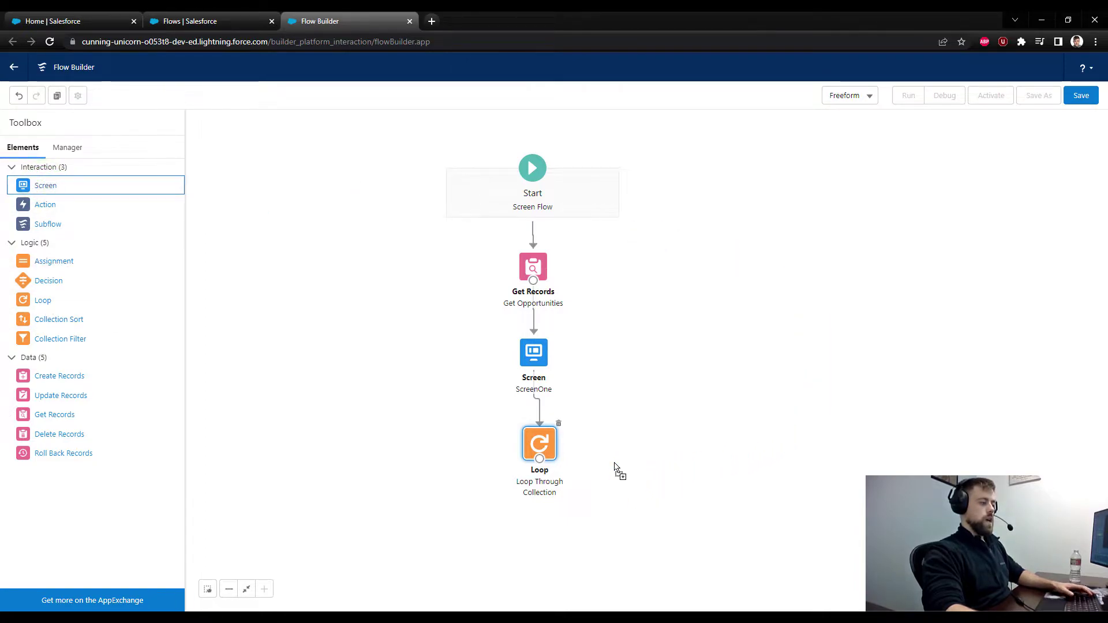
{"action": "left_click_drag", "start_coordinate": [46, 268], "coordinate": [620, 455]}
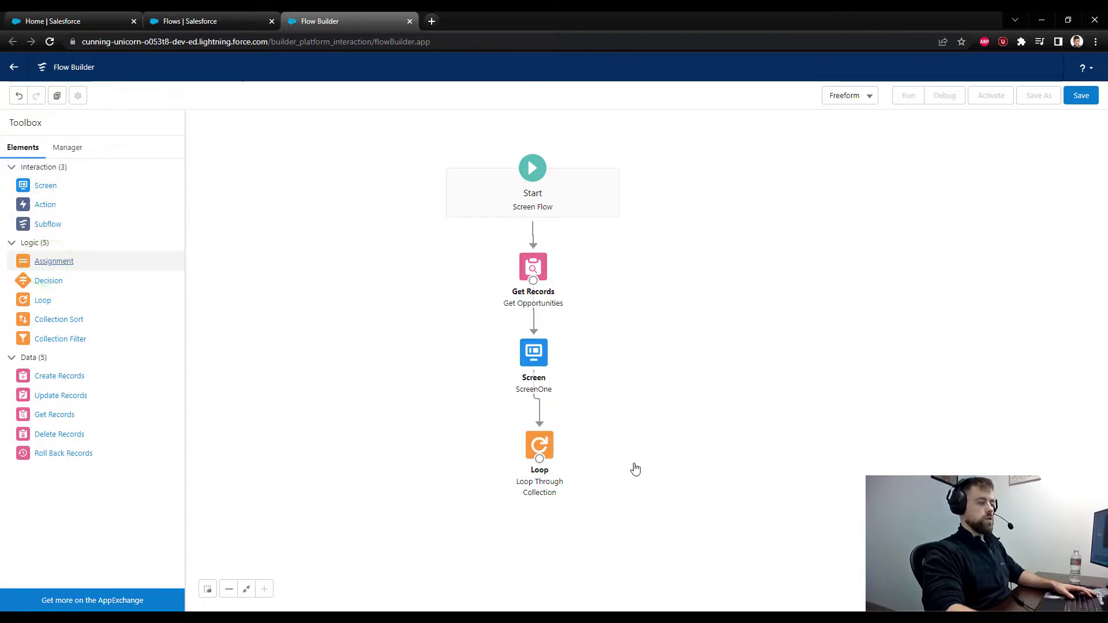
{"action": "left_click", "coordinate": [371, 385]}
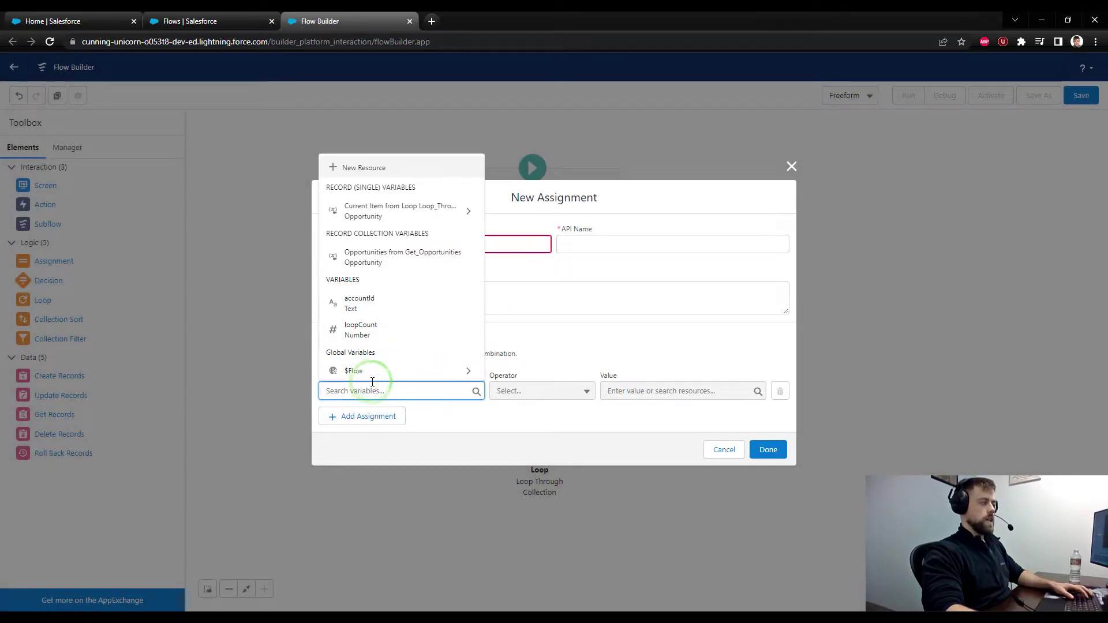
{"action": "left_click", "coordinate": [359, 330]}
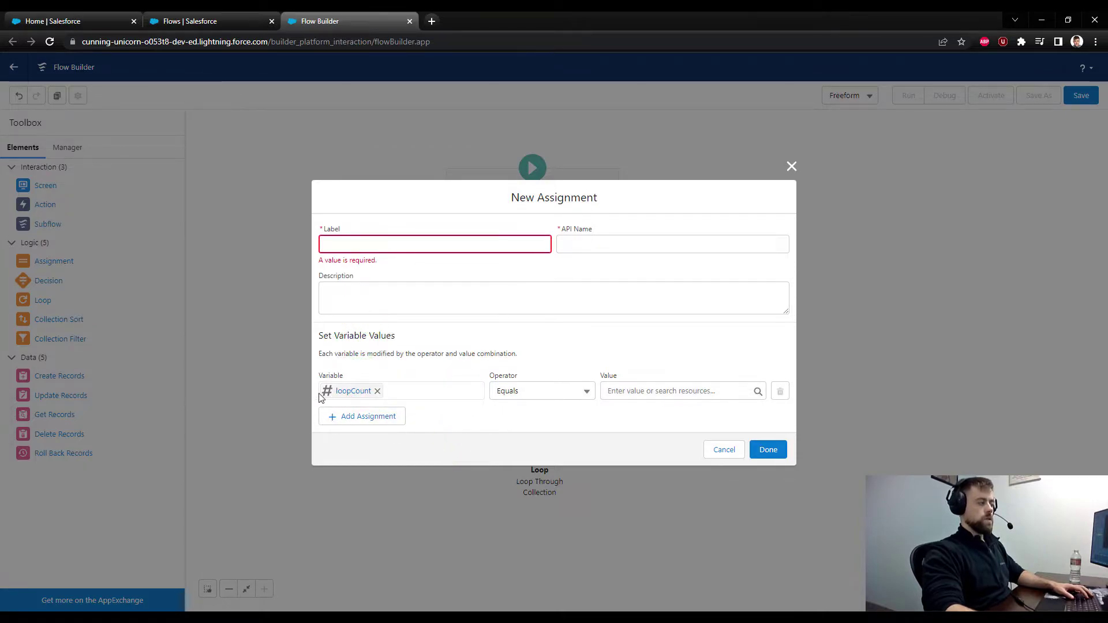
{"action": "left_click", "coordinate": [507, 391]}
{"action": "left_click", "coordinate": [508, 431]}
{"action": "left_click", "coordinate": [620, 391]}
{"action": "type", "text": "1"}
{"action": "left_click", "coordinate": [576, 341]}
- Label the new assignment Increment Count
{"action": "left_click", "coordinate": [413, 247]}
{"action": "type", "text": "Increment Count"}
{"action": "key", "text": "Tab"}
{"action": "left_click", "coordinate": [576, 335]}
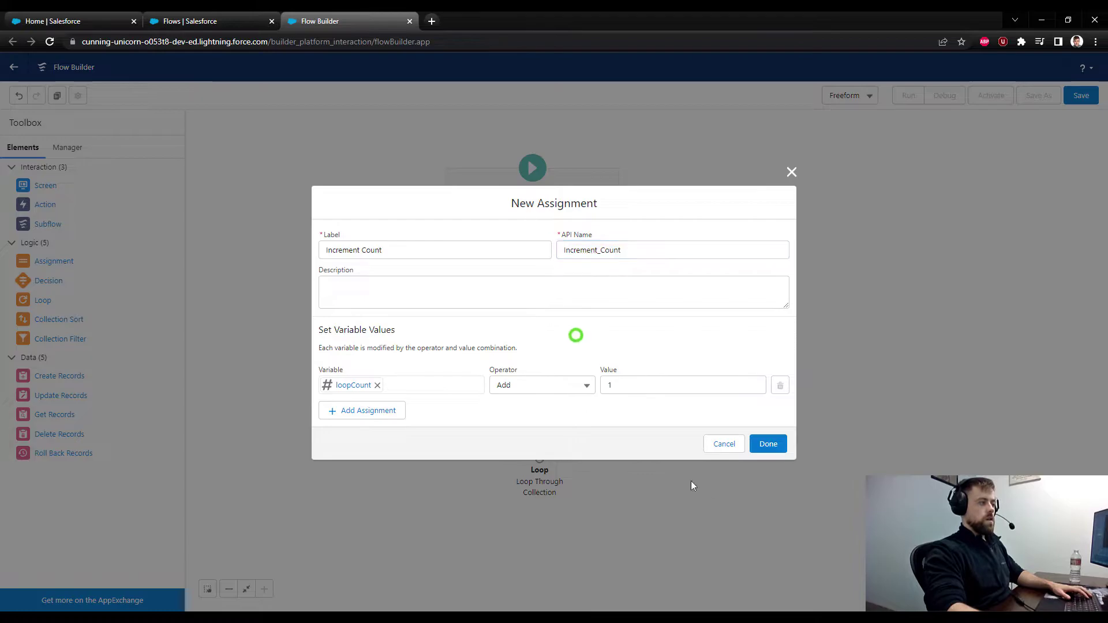
- Finish the Increment Count assignment and connect the loop's For Each Item path to it
{"action": "left_click", "coordinate": [768, 443]}
{"action": "left_click_drag", "start_coordinate": [539, 459], "coordinate": [660, 475]}
{"action": "left_click", "coordinate": [705, 381]}
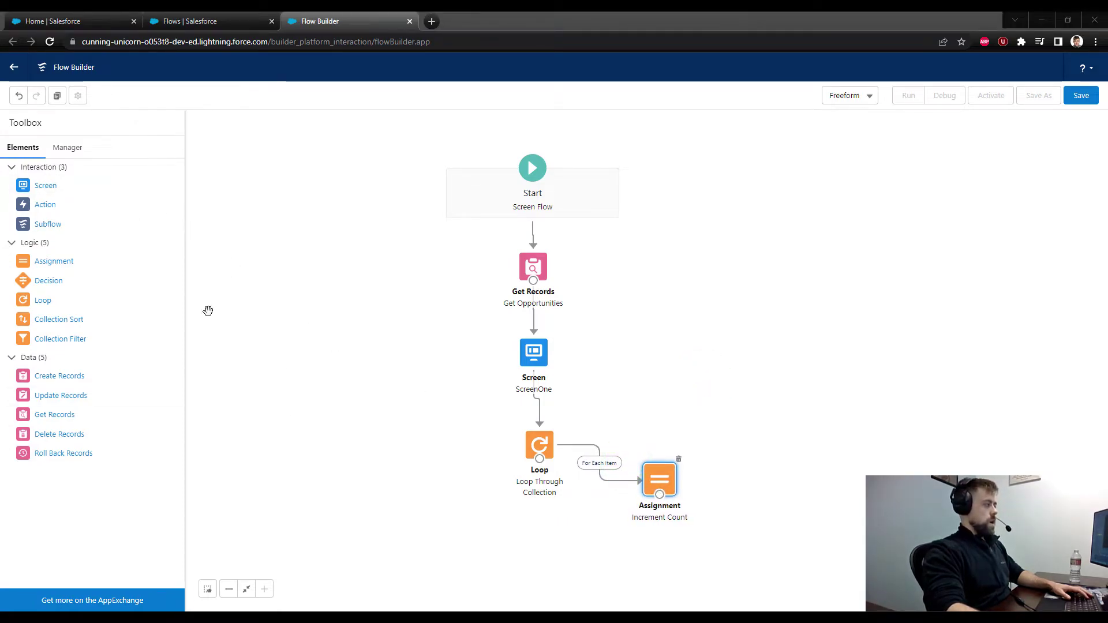
- Add a new screen element beside the assignment, with its header and Pause button hidden
{"action": "left_click_drag", "start_coordinate": [39, 191], "coordinate": [739, 438]}
{"action": "left_click", "coordinate": [561, 173]}
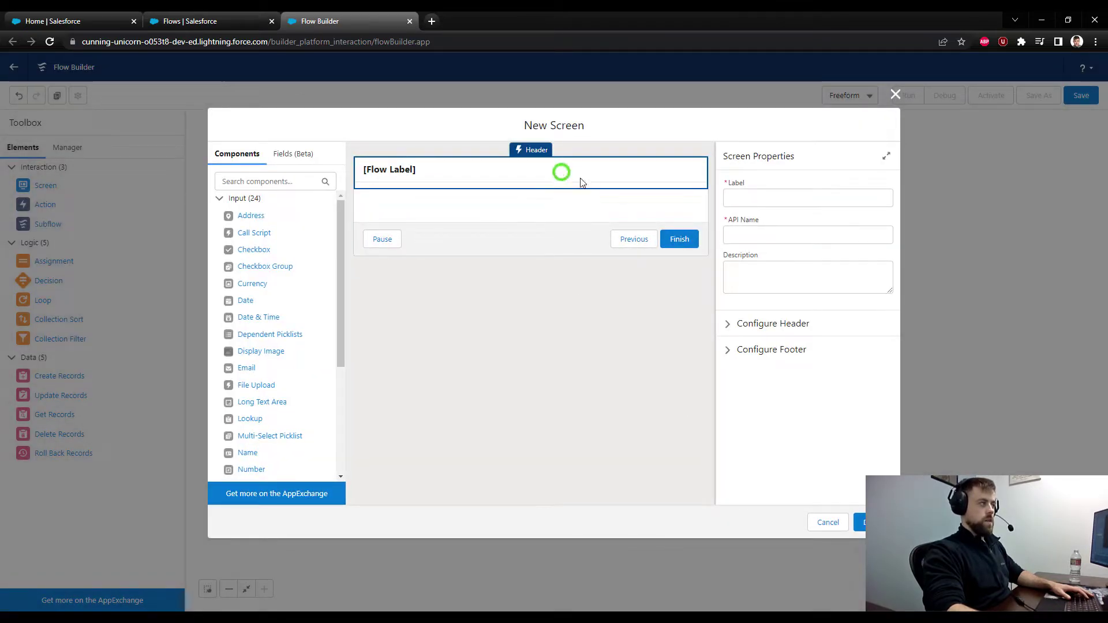
{"action": "left_click", "coordinate": [757, 350]}
{"action": "left_click", "coordinate": [761, 324]}
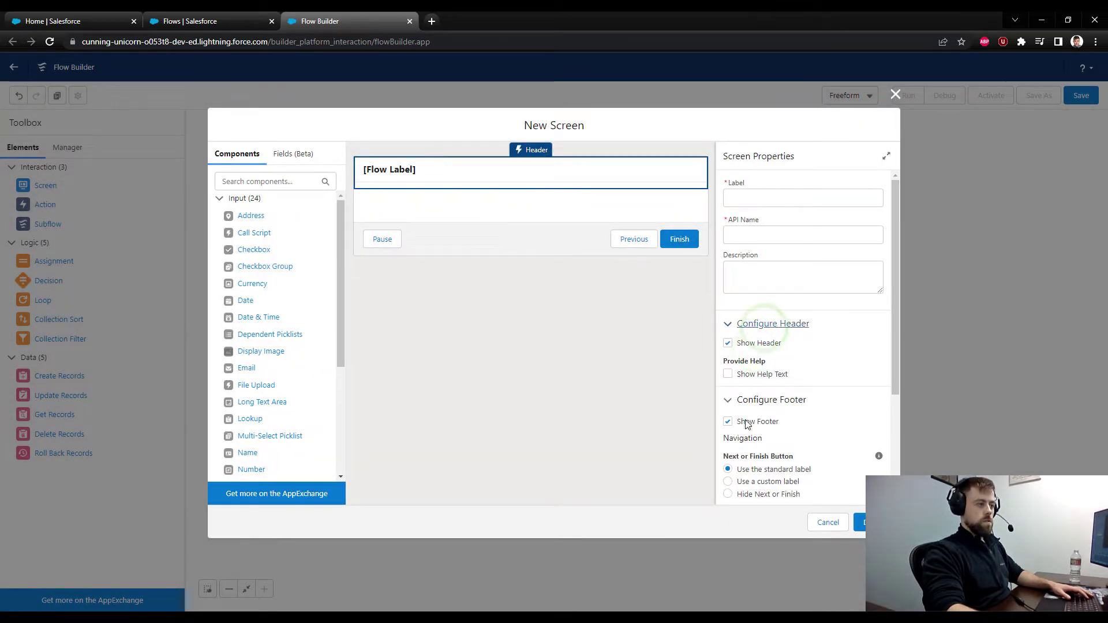
{"action": "left_click", "coordinate": [761, 344]}
{"action": "scroll", "coordinate": [762, 381], "scroll_direction": "down", "scroll_amount": 3}
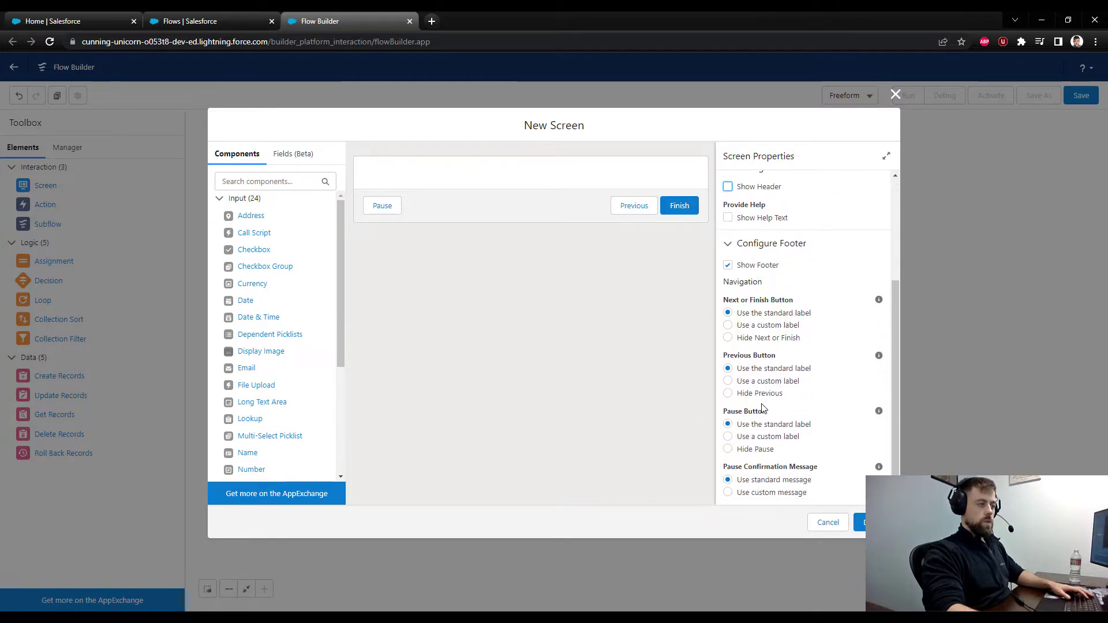
{"action": "left_click", "coordinate": [756, 449]}
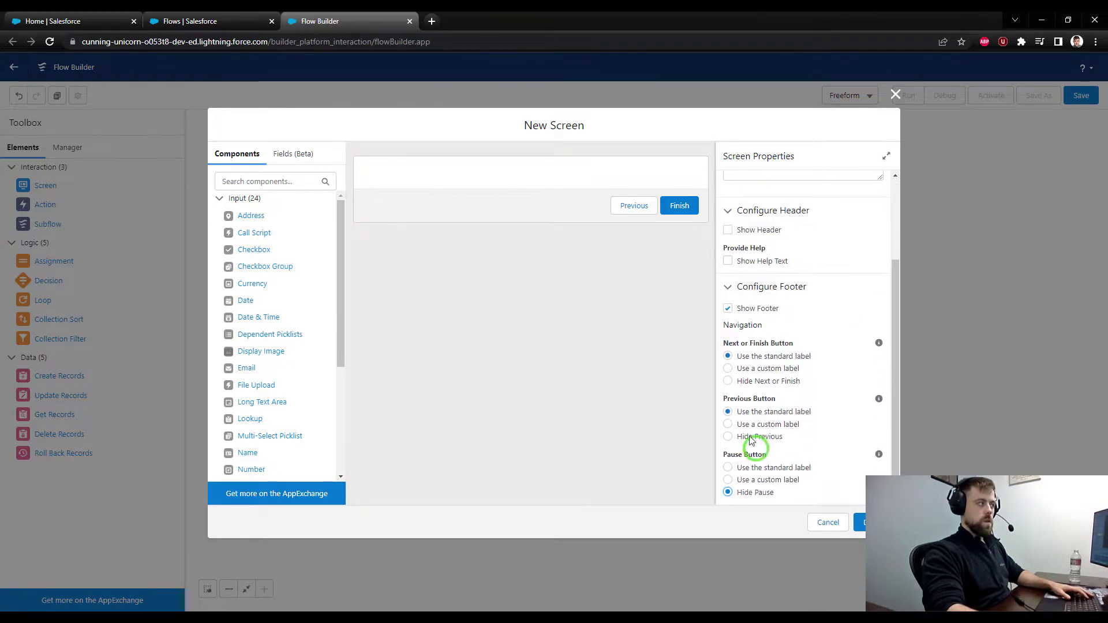
- Place a Display Text component on the new screen with the API name DisplayTextTwo
{"action": "scroll", "coordinate": [277, 438], "scroll_direction": "down", "scroll_amount": 3}
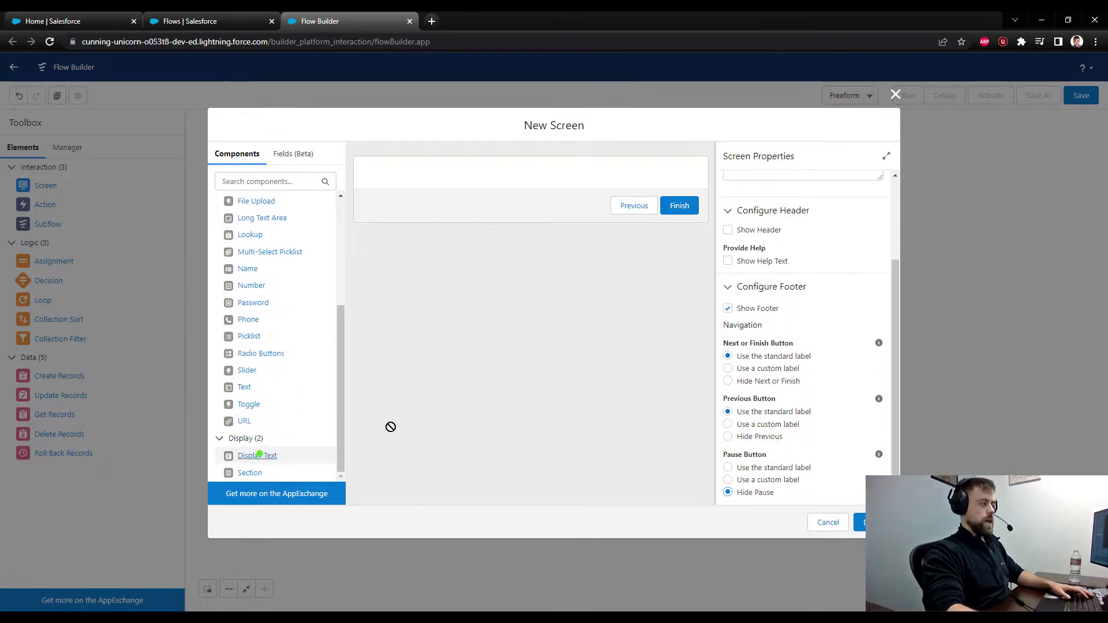
{"action": "mouse_move", "coordinate": [445, 183]}
{"action": "left_mouse_down"}
{"action": "mouse_move", "coordinate": [421, 161]}
{"action": "mouse_move", "coordinate": [461, 176]}
{"action": "left_mouse_up"}
{"action": "left_click", "coordinate": [750, 198]}
{"action": "type", "text": "DisplayTextTwo"}
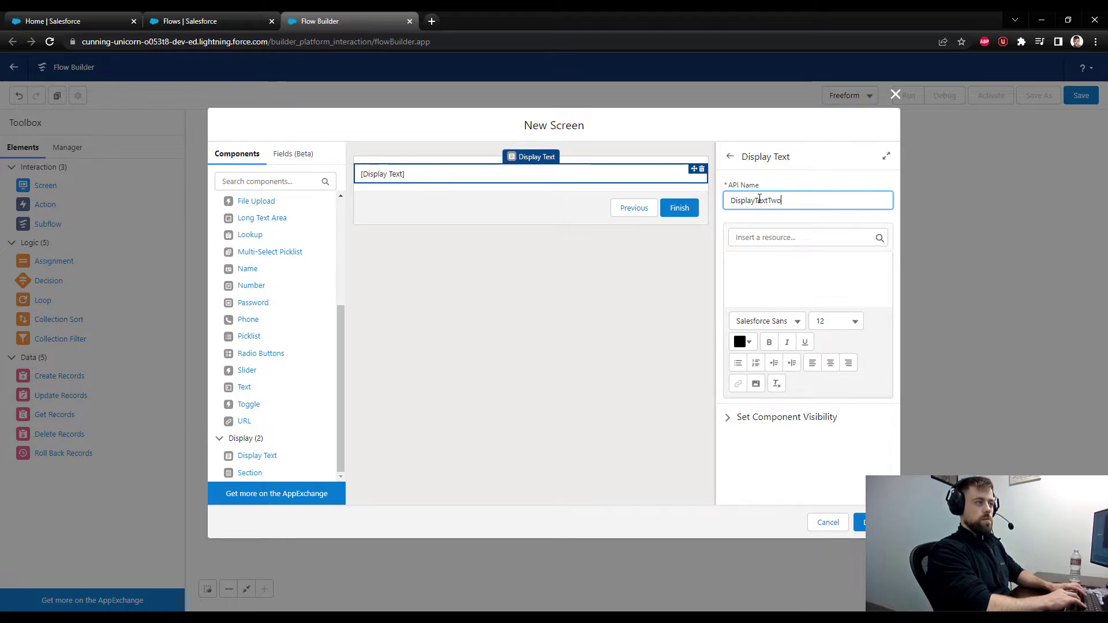
- Enter the bold text "The current count is now:" in DisplayTextTwo, followed by the loopCount variable on a new line
{"action": "left_click", "coordinate": [765, 272]}
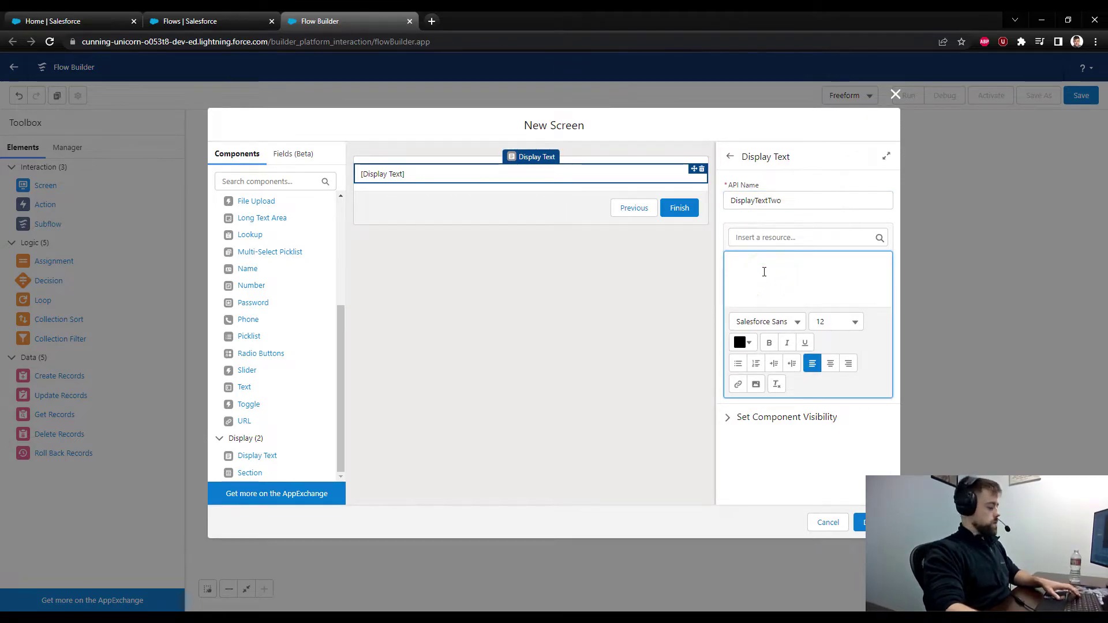
{"action": "type", "text": "The c"}
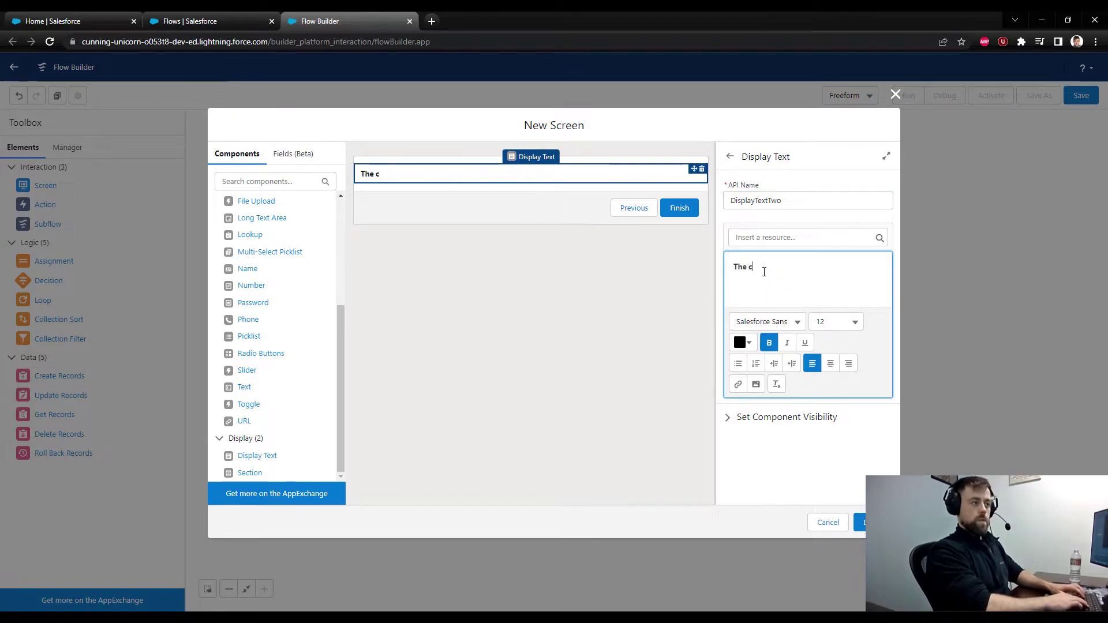
{"action": "type", "text": "urrent count is now:"}
{"action": "key", "text": "Return"}
{"action": "left_click", "coordinate": [763, 241]}
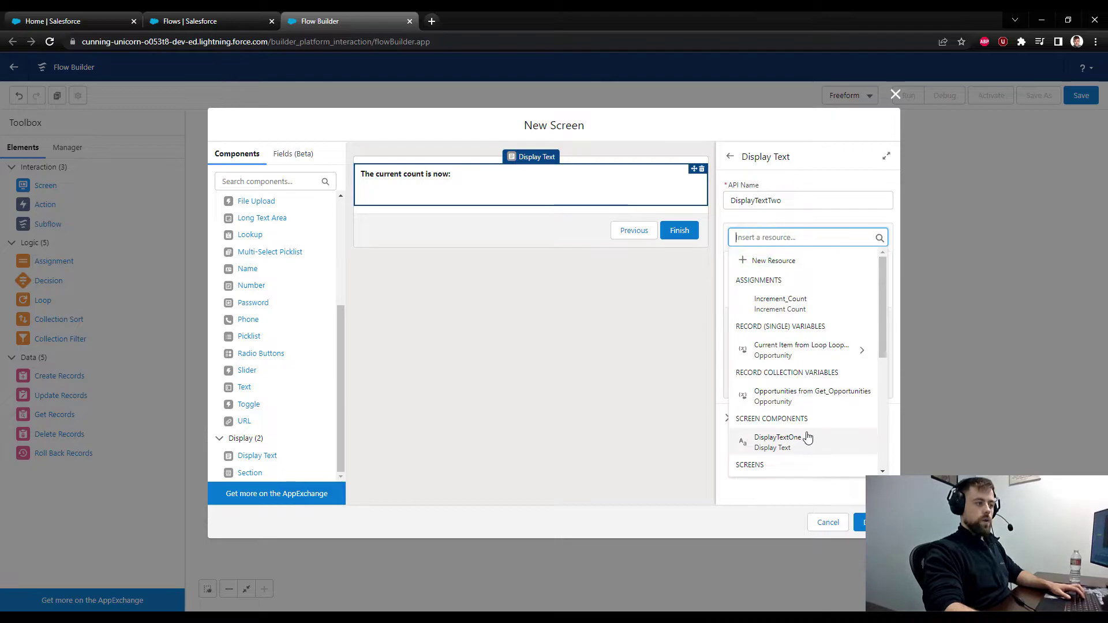
{"action": "scroll", "coordinate": [805, 416], "scroll_direction": "down", "scroll_amount": 3}
{"action": "left_click", "coordinate": [809, 444]}
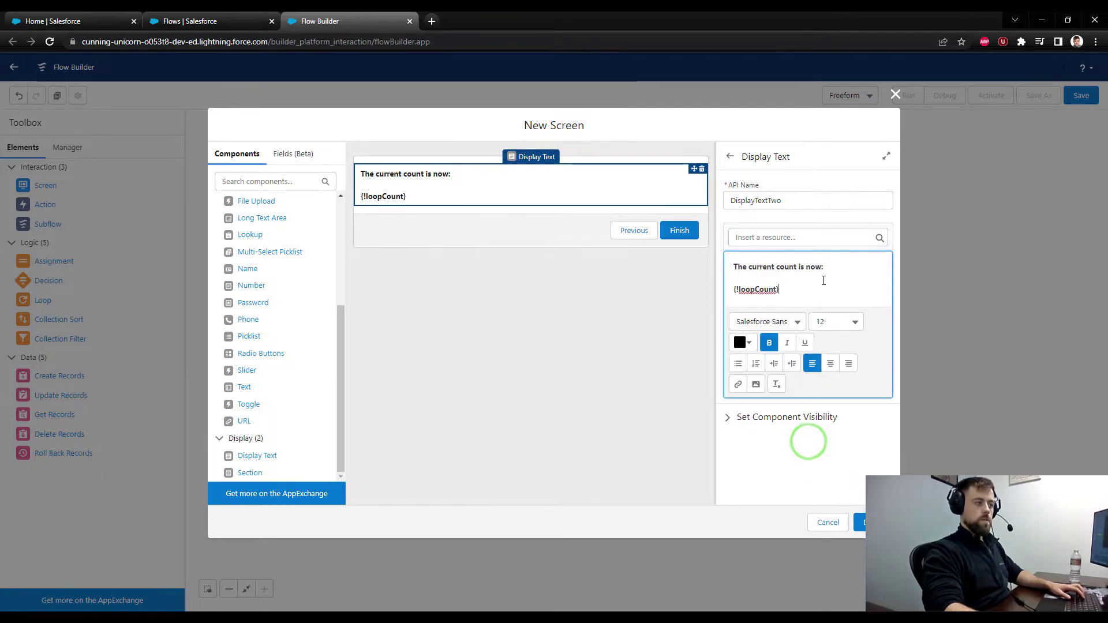
- Append the bold line "The opportunity name is:" to DisplayTextTwo, followed by the loop's current item Name field
{"action": "key", "text": "Return"}
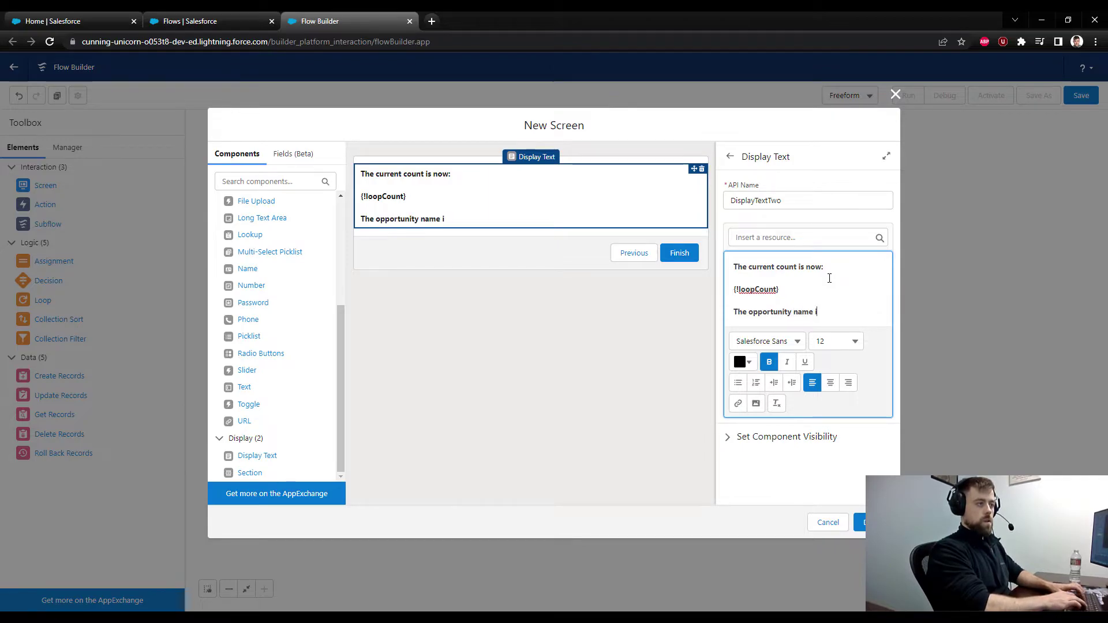
{"action": "key", "text": "Return"}
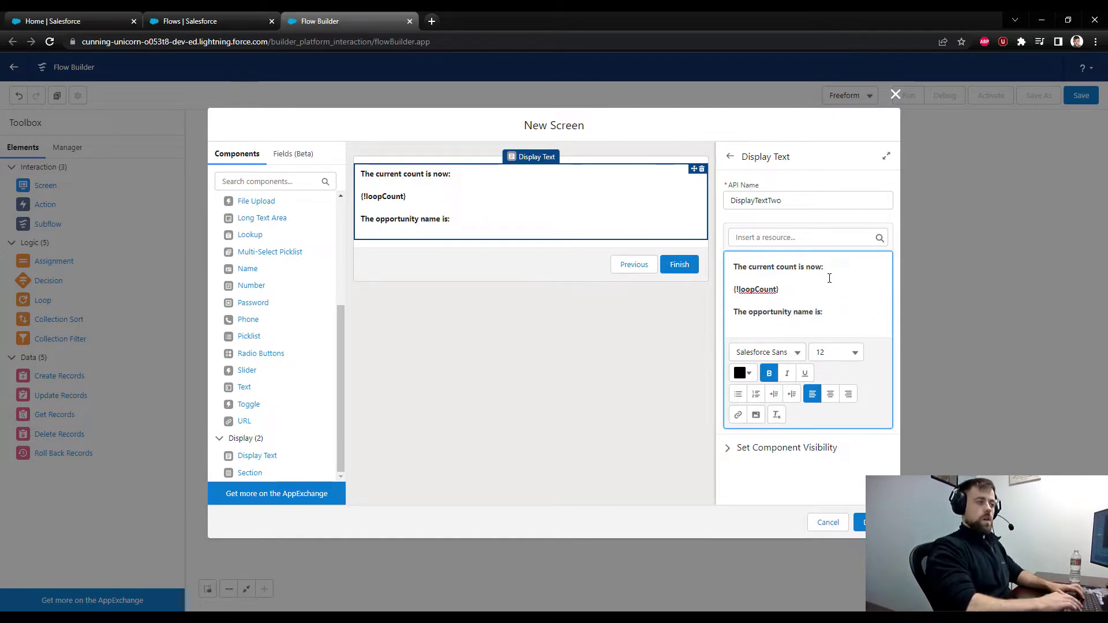
{"action": "left_click", "coordinate": [793, 232]}
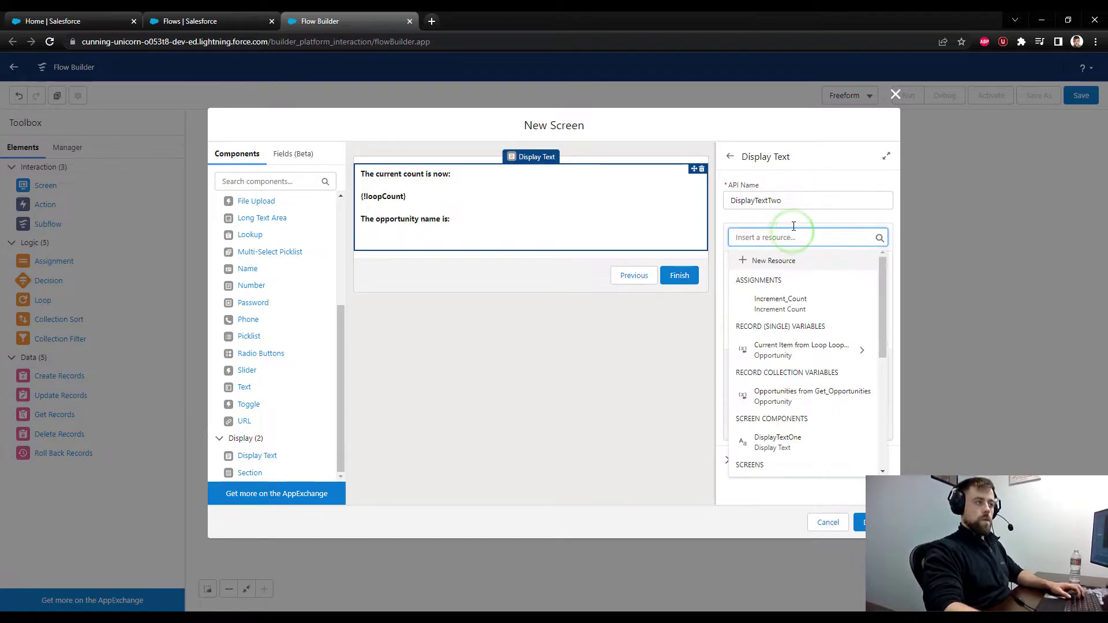
{"action": "left_click", "coordinate": [781, 350]}
{"action": "scroll", "coordinate": [783, 325], "scroll_direction": "down", "scroll_amount": 3}
{"action": "scroll", "coordinate": [783, 325], "scroll_direction": "down", "scroll_amount": 10}
{"action": "scroll", "coordinate": [779, 439], "scroll_direction": "down", "scroll_amount": 6}
{"action": "left_click", "coordinate": [778, 278]}
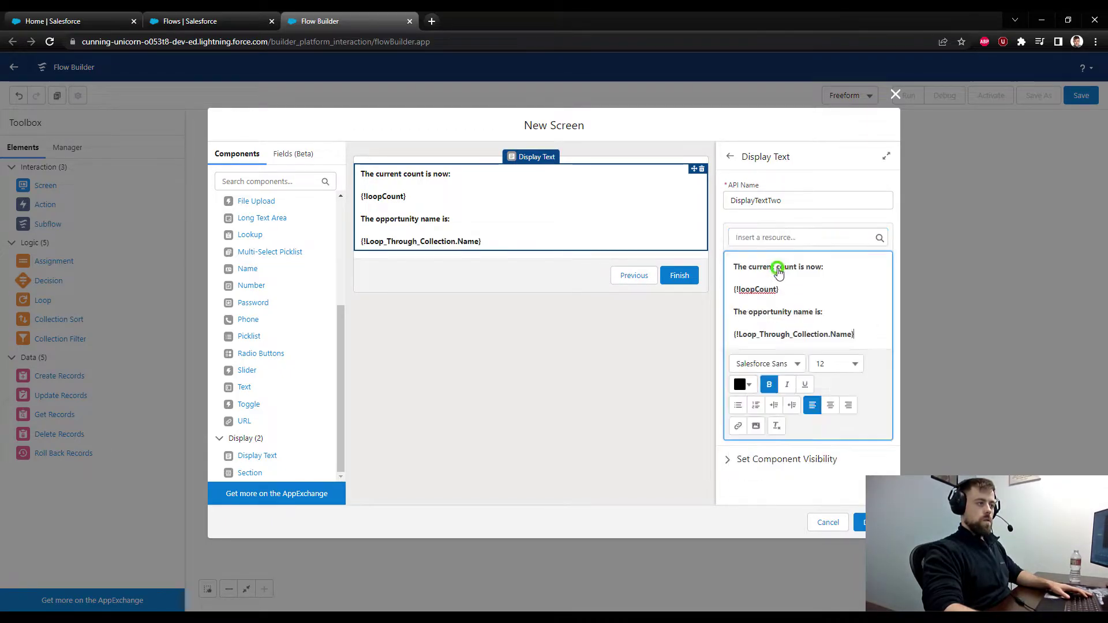
- Label the new screen LoopScreen and finish it
{"action": "left_click", "coordinate": [859, 522]}
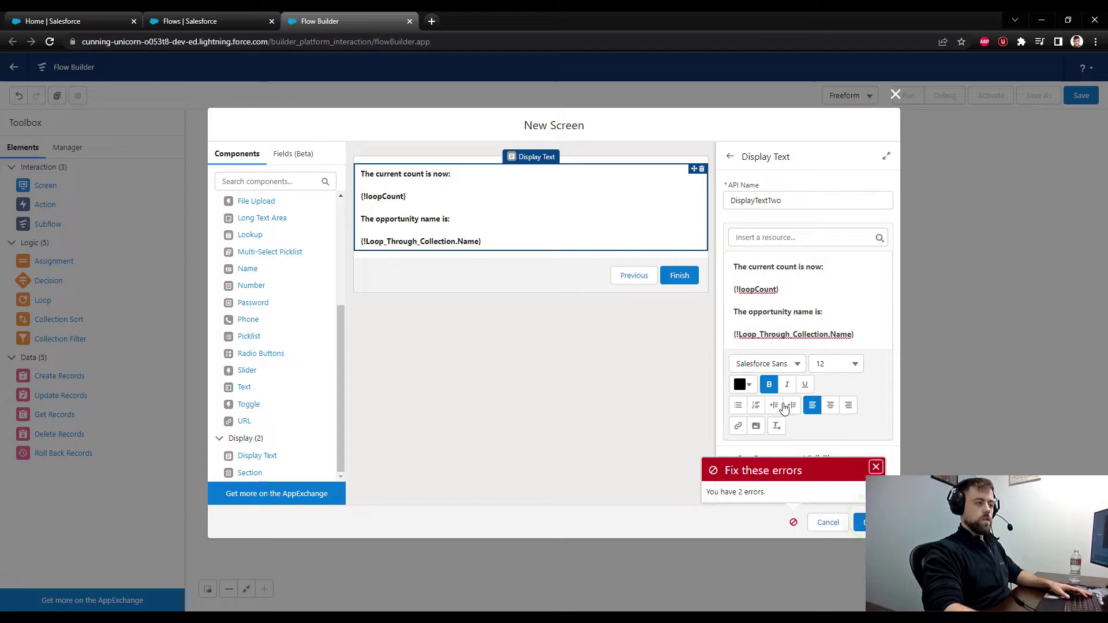
{"action": "left_click", "coordinate": [875, 468]}
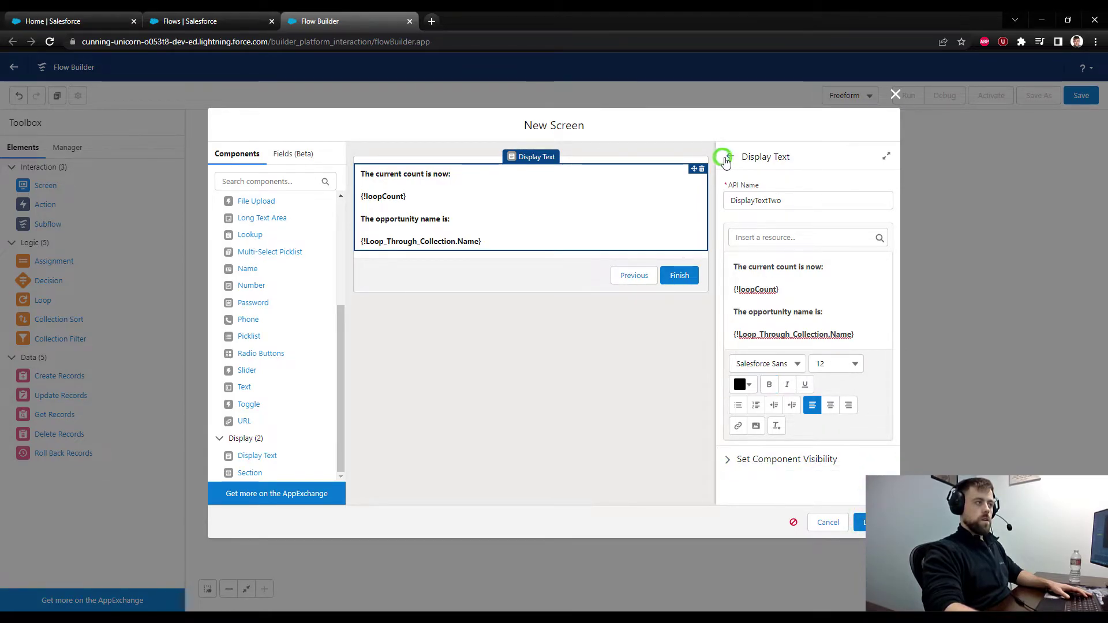
{"action": "left_click", "coordinate": [726, 160]}
{"action": "left_click", "coordinate": [744, 196]}
{"action": "type", "text": "K"}
{"action": "key", "text": "BackSpace"}
{"action": "type", "text": "LoopScreen"}
{"action": "key", "text": "Tab"}
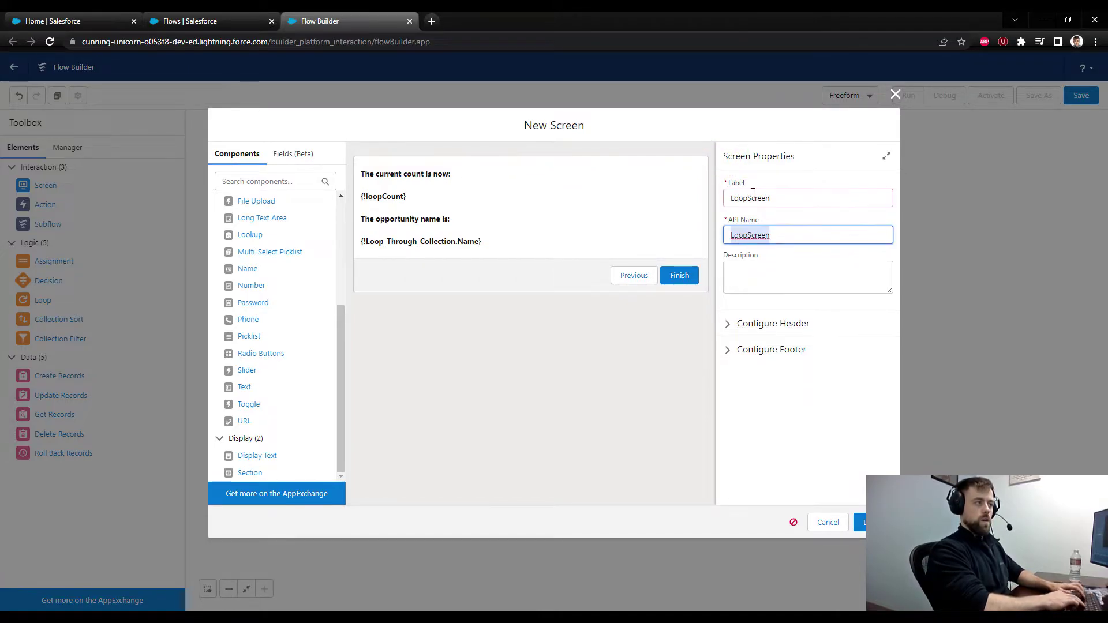
{"action": "left_click", "coordinate": [860, 522]}
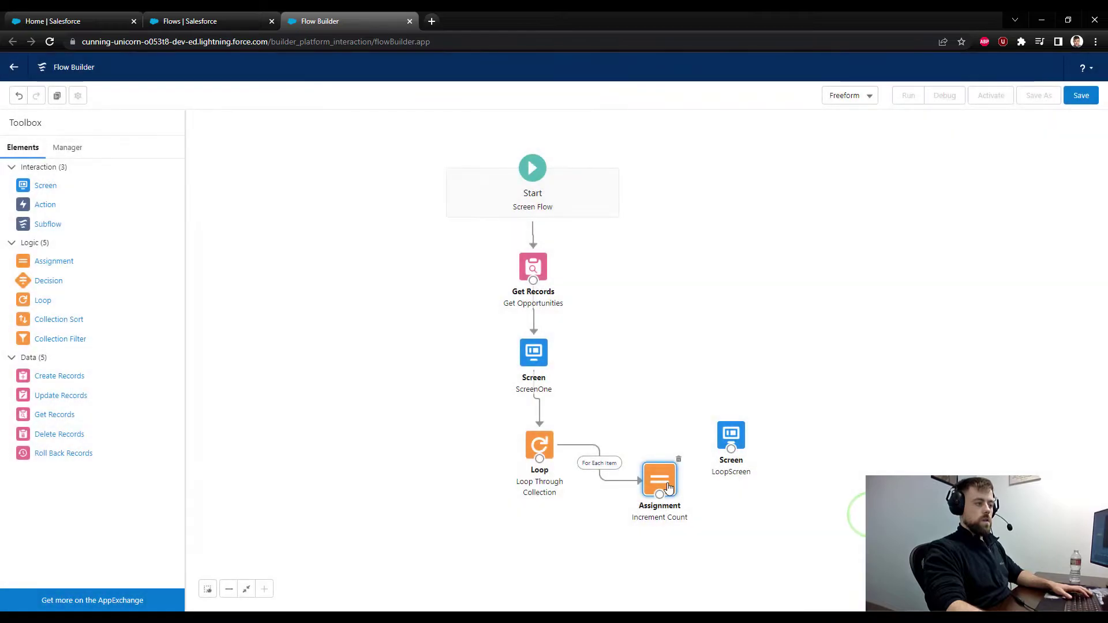
- Connect Increment Count to LoopScreen and LoopScreen back to the loop, spacing the elements out to the loop's side
{"action": "left_click_drag", "start_coordinate": [677, 481], "coordinate": [754, 411]}
{"action": "left_click_drag", "start_coordinate": [663, 494], "coordinate": [664, 500]}
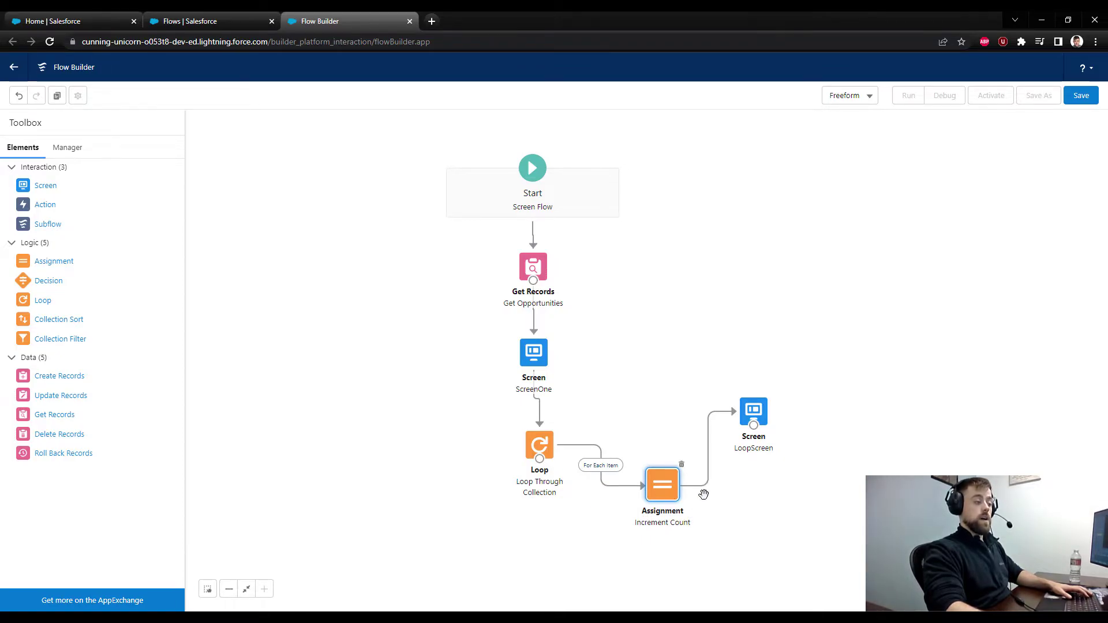
{"action": "left_click_drag", "start_coordinate": [773, 399], "coordinate": [543, 444]}
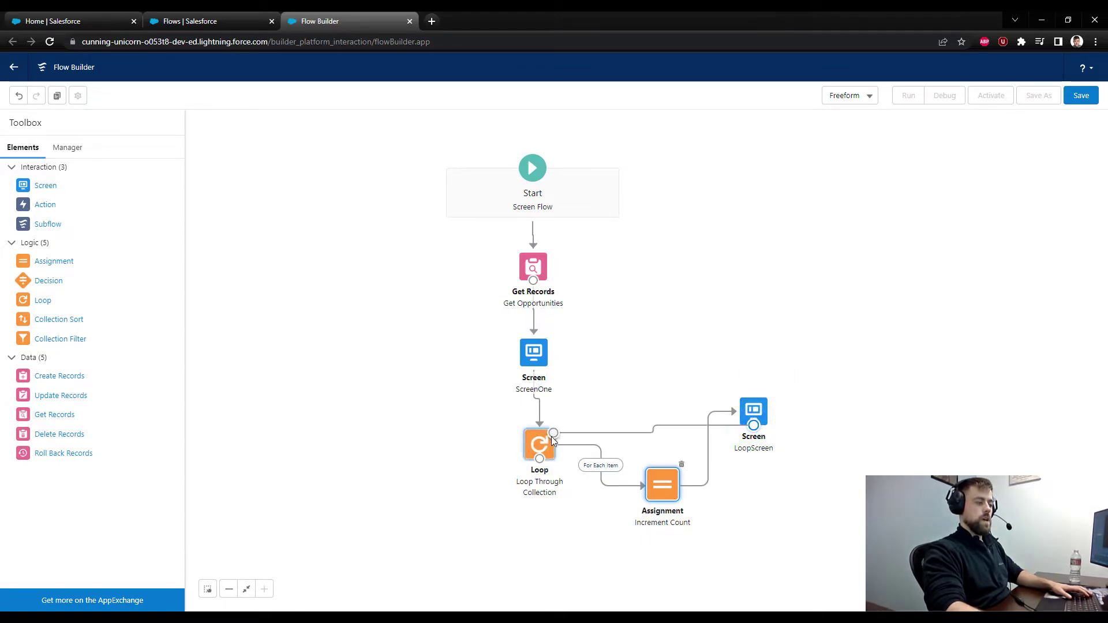
{"action": "left_click_drag", "start_coordinate": [664, 484], "coordinate": [674, 500]}
{"action": "left_click_drag", "start_coordinate": [754, 411], "coordinate": [773, 448]}
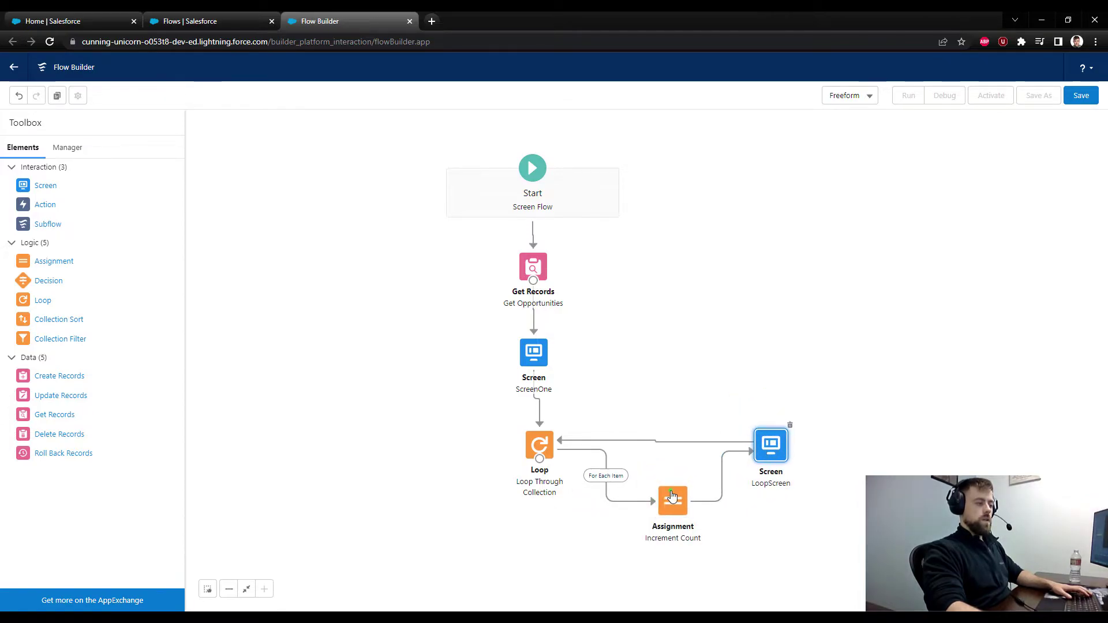
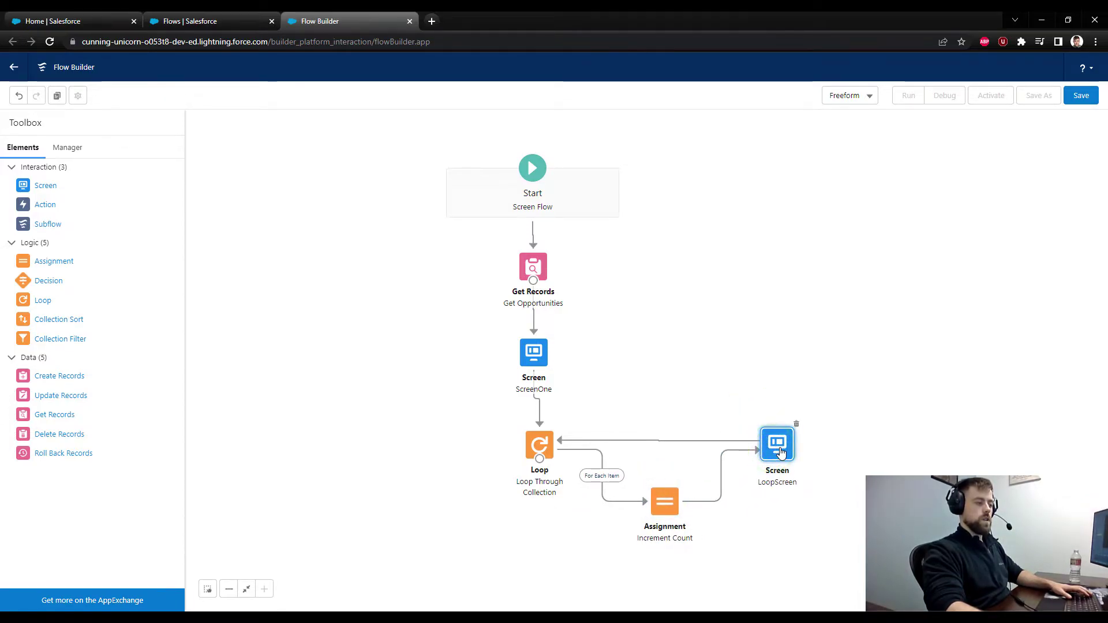
- Save the flow with the label "Screen - Count Iterations"
{"action": "left_click", "coordinate": [1081, 97]}
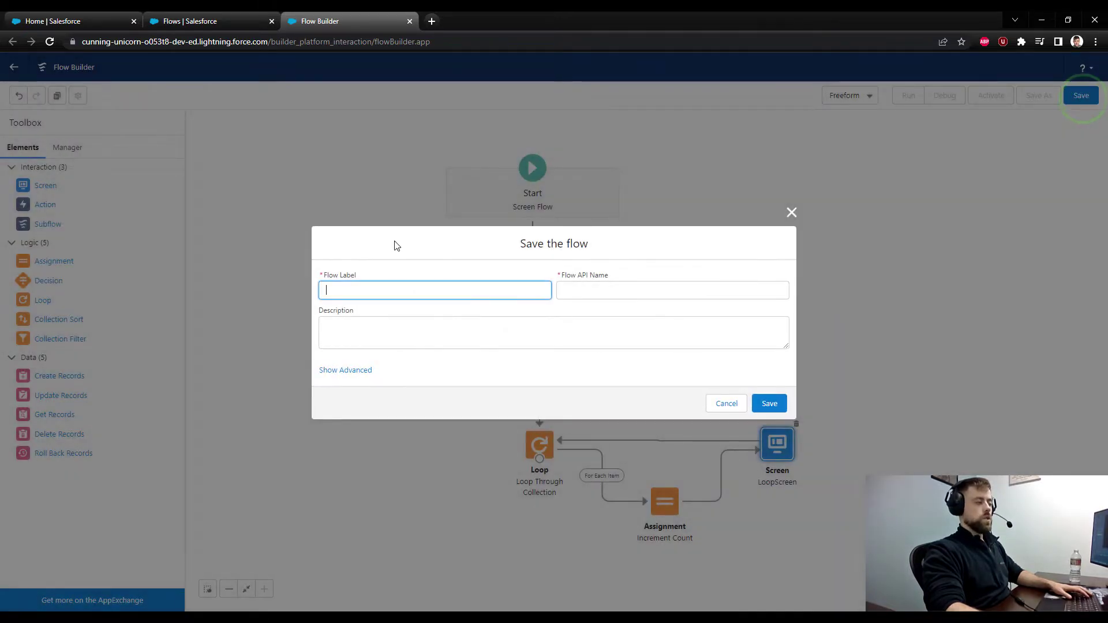
{"action": "type", "text": "Screen"}
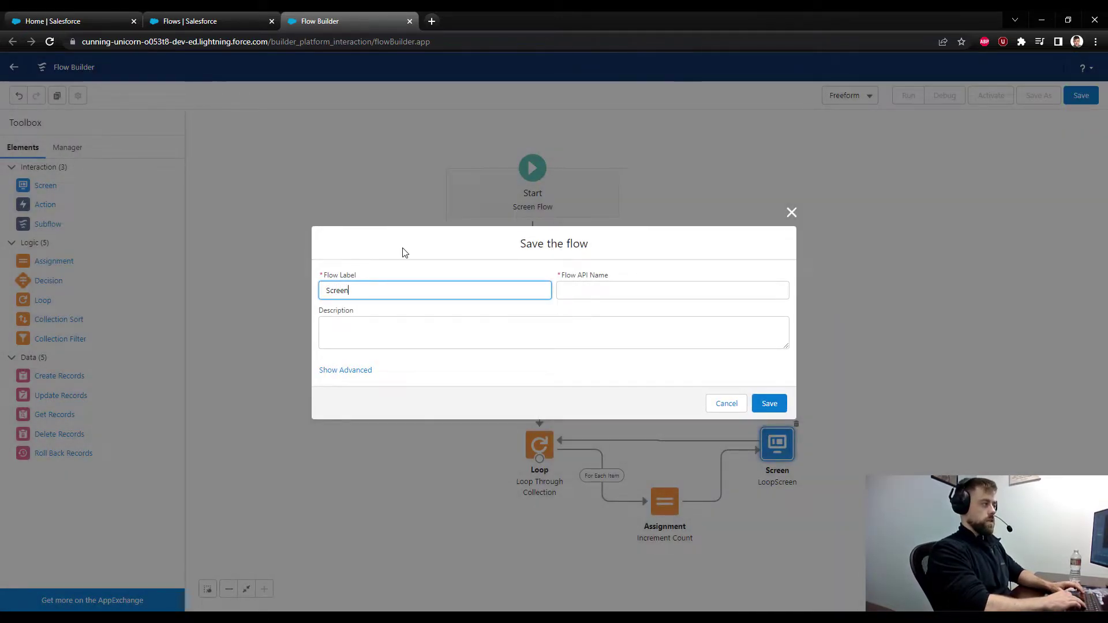
{"action": "type", "text": " - Count Ite"}
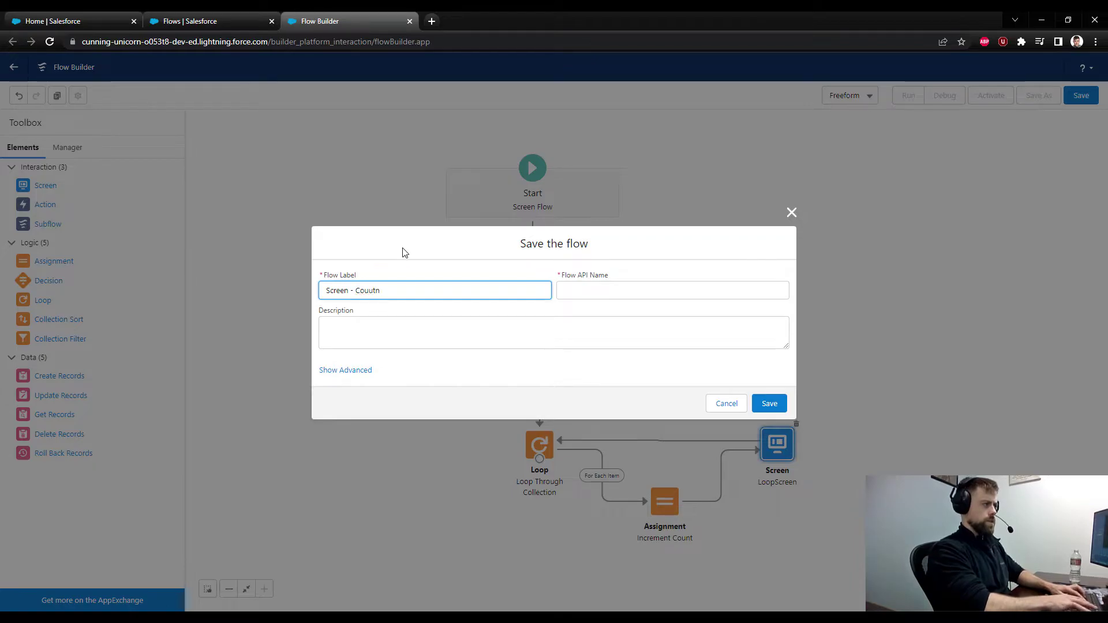
{"action": "type", "text": "rations"}
{"action": "key", "text": "Tab"}
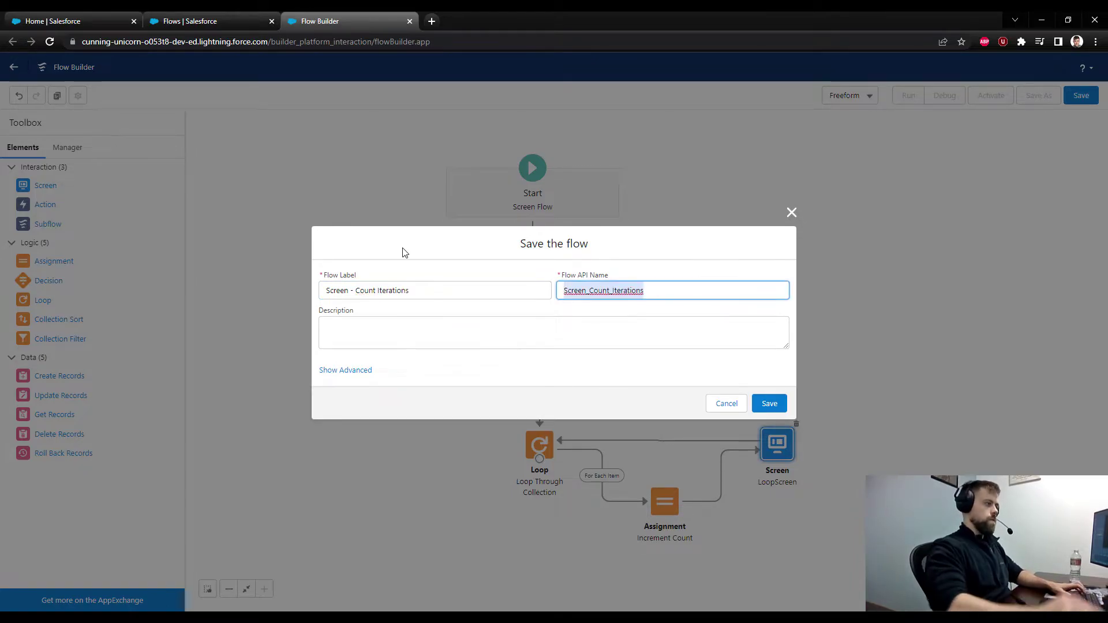
{"action": "left_click", "coordinate": [770, 403]}
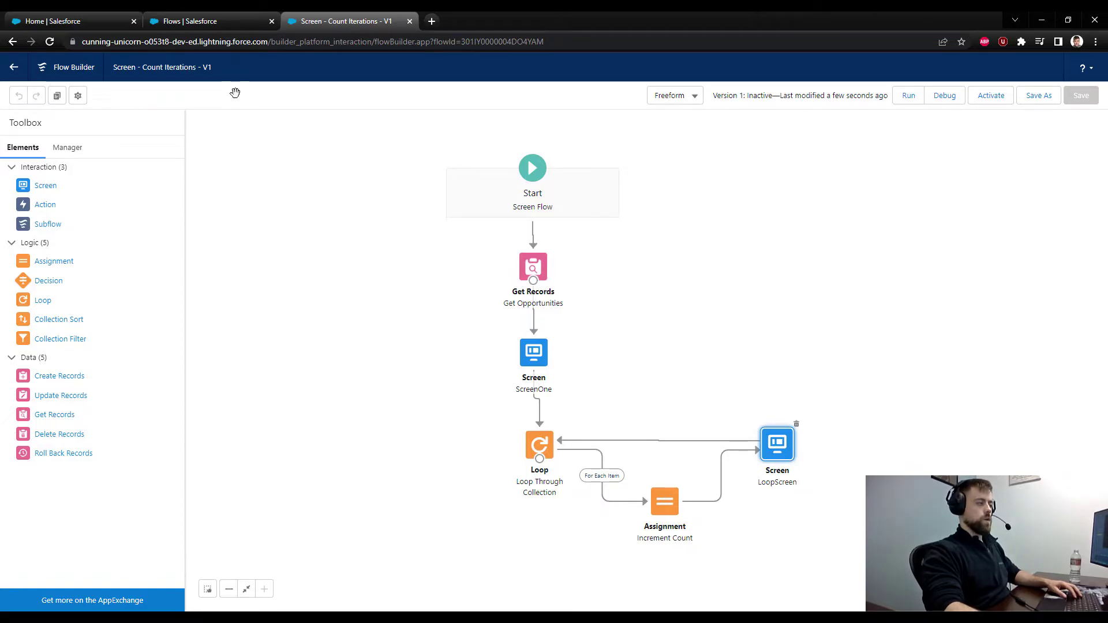
- Open the United Oil & Gas Corp. account record and copy its record ID from the page address
{"action": "left_click", "coordinate": [55, 21]}
{"action": "left_click", "coordinate": [342, 94]}
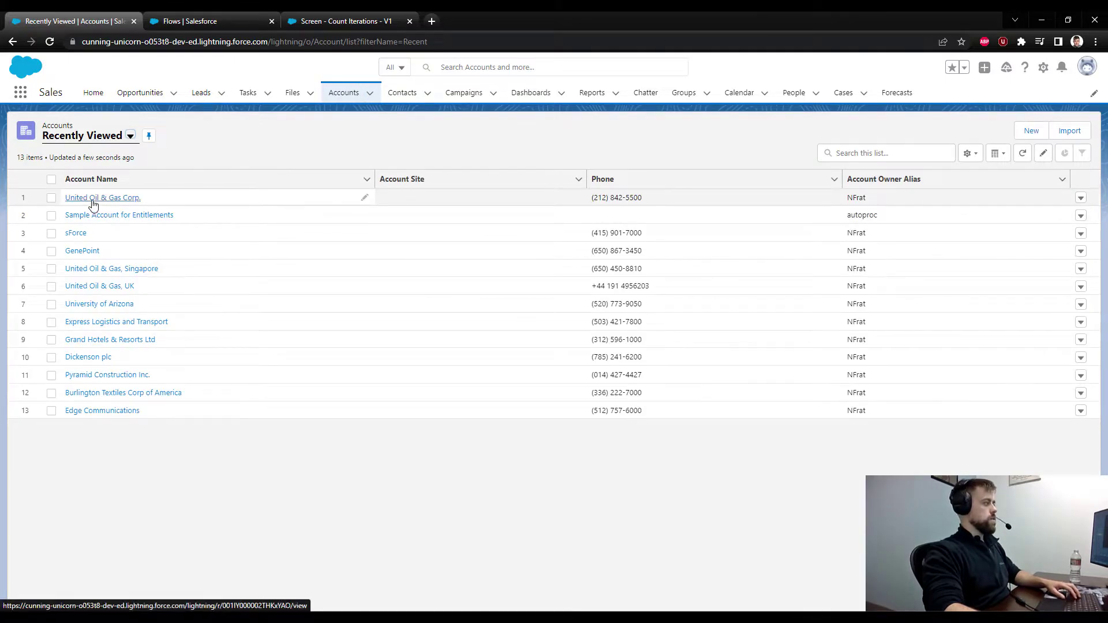
{"action": "left_click", "coordinate": [91, 200]}
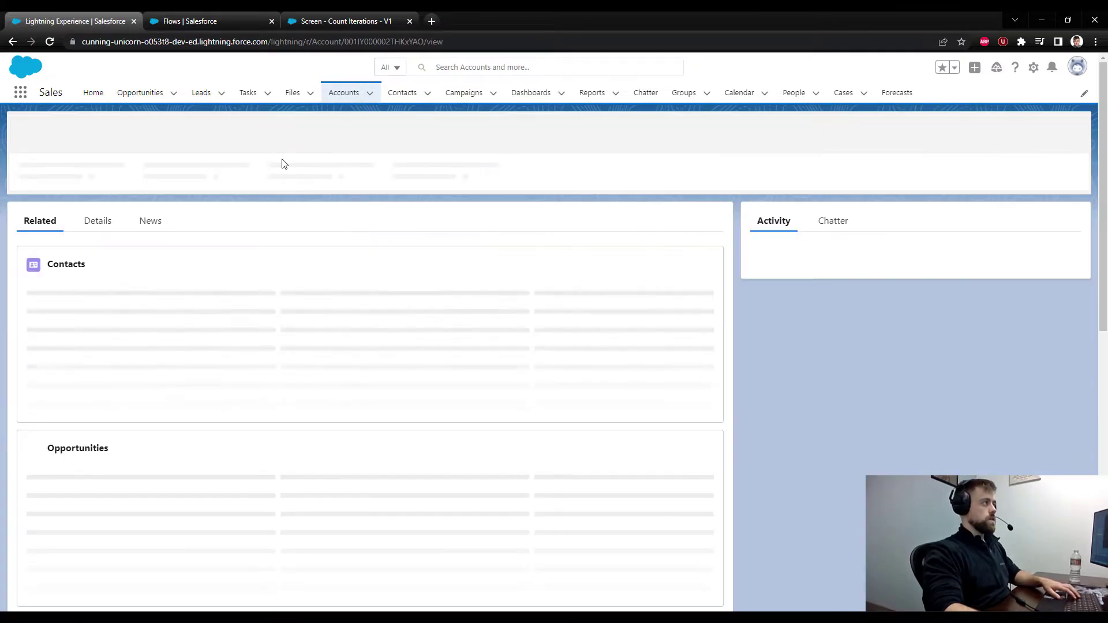
{"action": "double_click", "coordinate": [382, 43]}
{"action": "key", "text": "ctrl+c"}
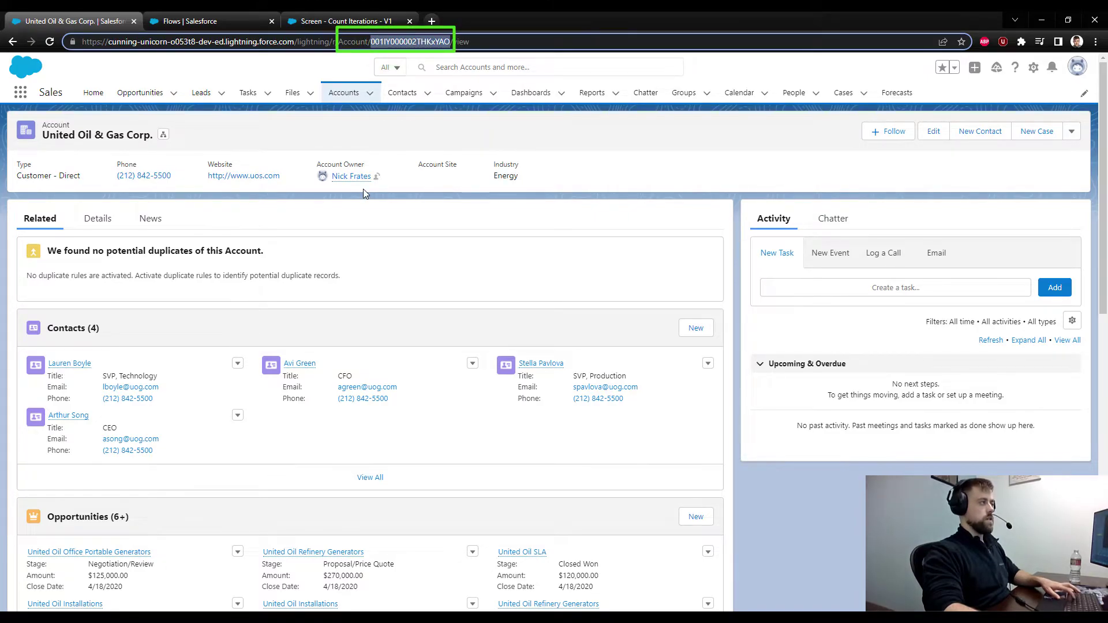
- Debug the Screen - Count Iterations flow with the copied account record ID as the accountId input
{"action": "left_click", "coordinate": [364, 17]}
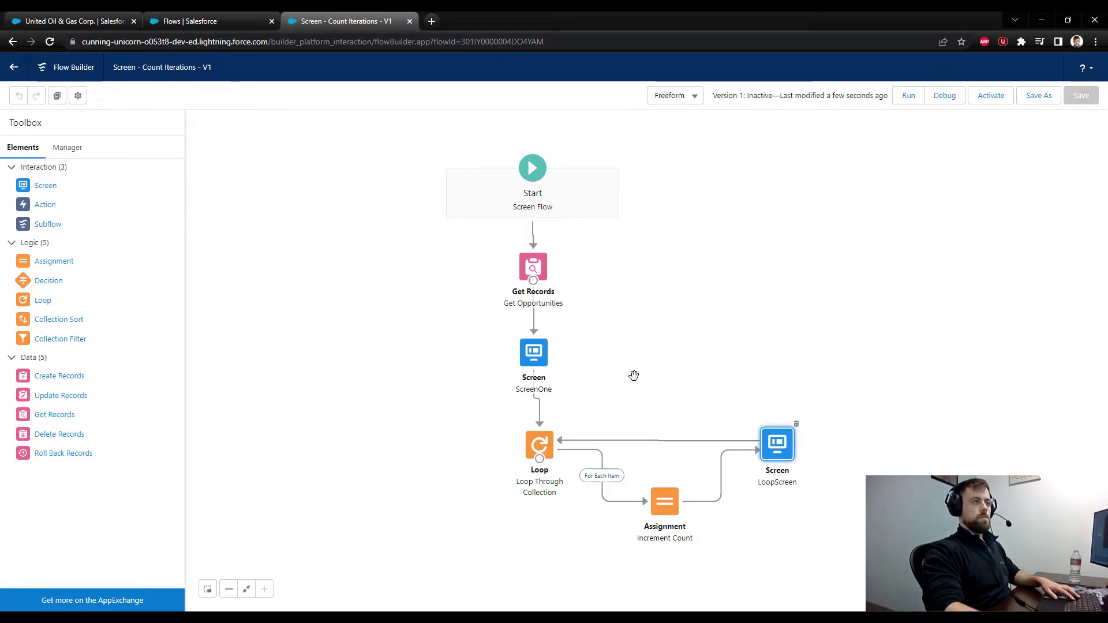
{"action": "left_click", "coordinate": [943, 97]}
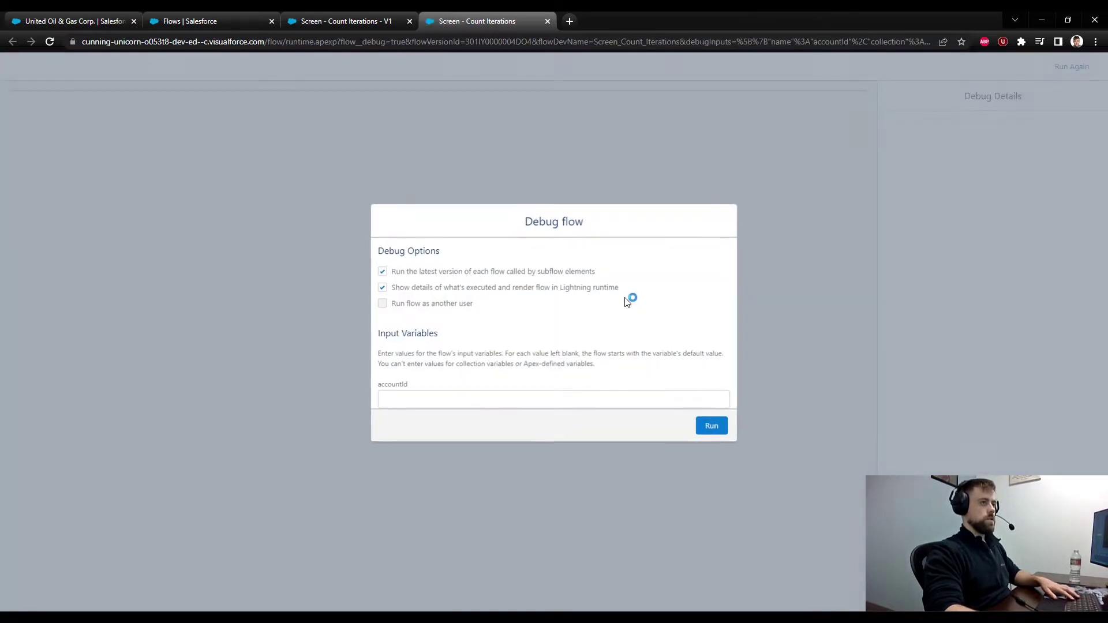
{"action": "left_click", "coordinate": [417, 403]}
{"action": "key", "text": "ctrl+v"}
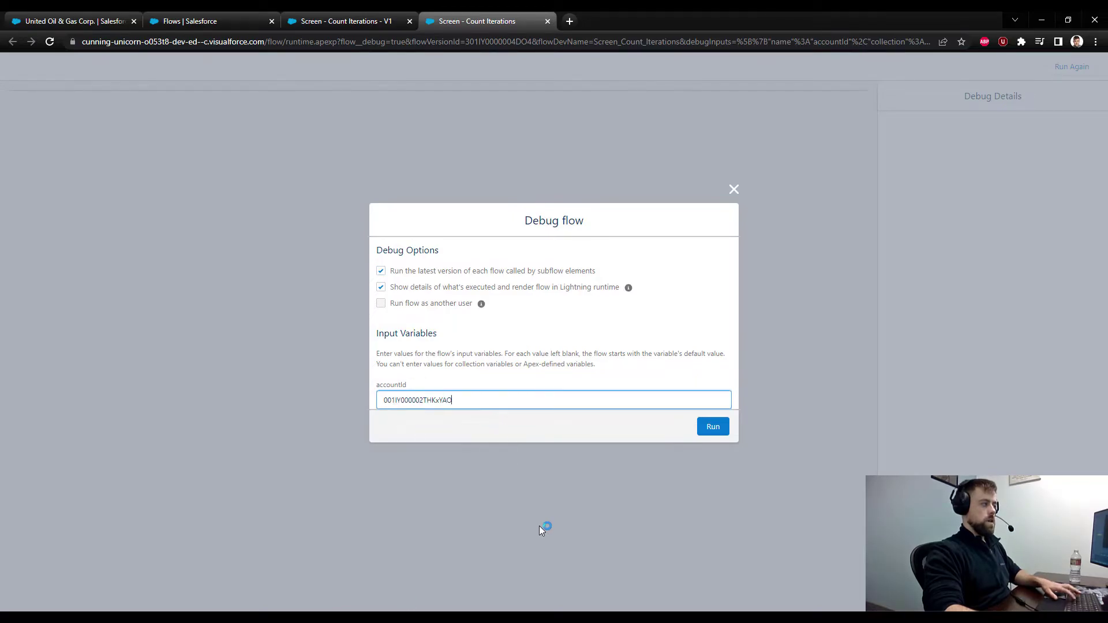
{"action": "left_click", "coordinate": [703, 423]}
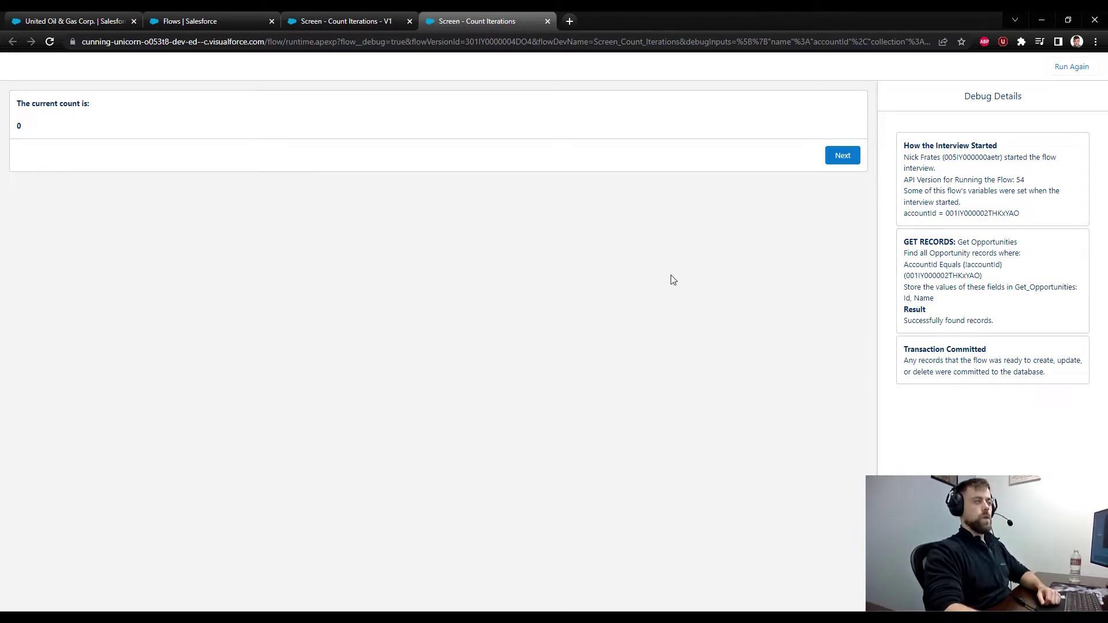
- Advance the debug run past the initial count screen and examine the first loop iteration's count and opportunity name
{"action": "left_click", "coordinate": [337, 19]}
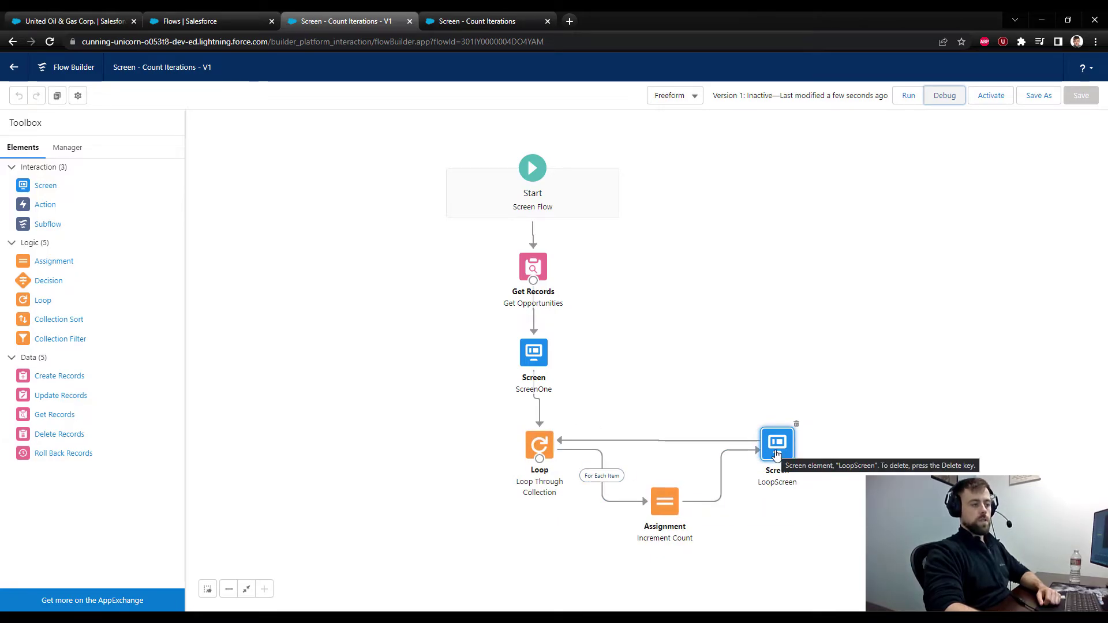
{"action": "left_click", "coordinate": [481, 15]}
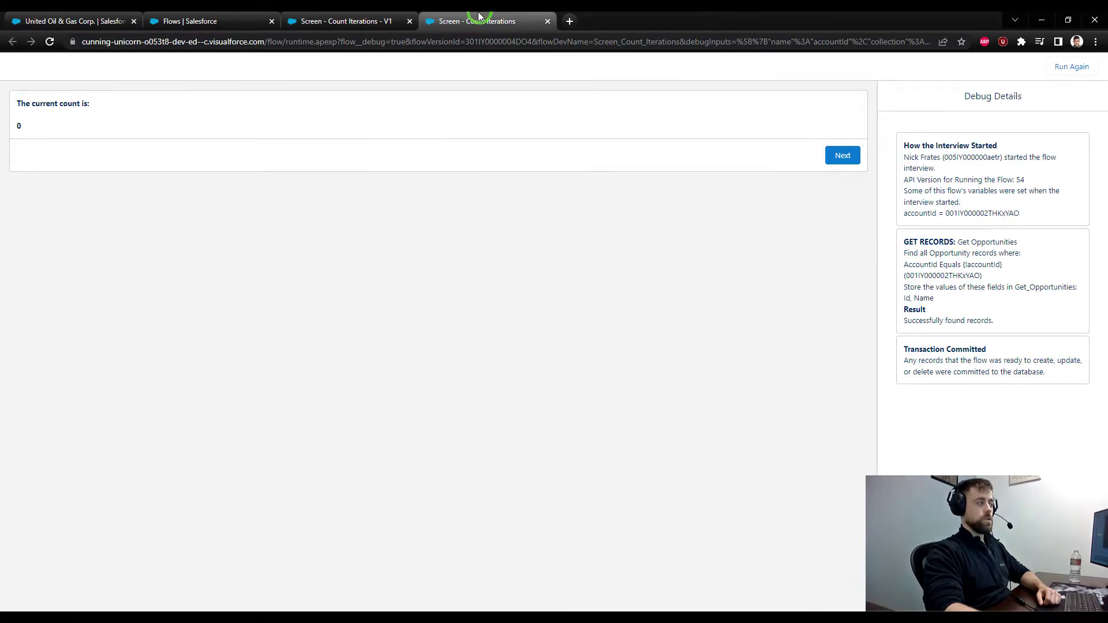
{"action": "left_click", "coordinate": [842, 156]}
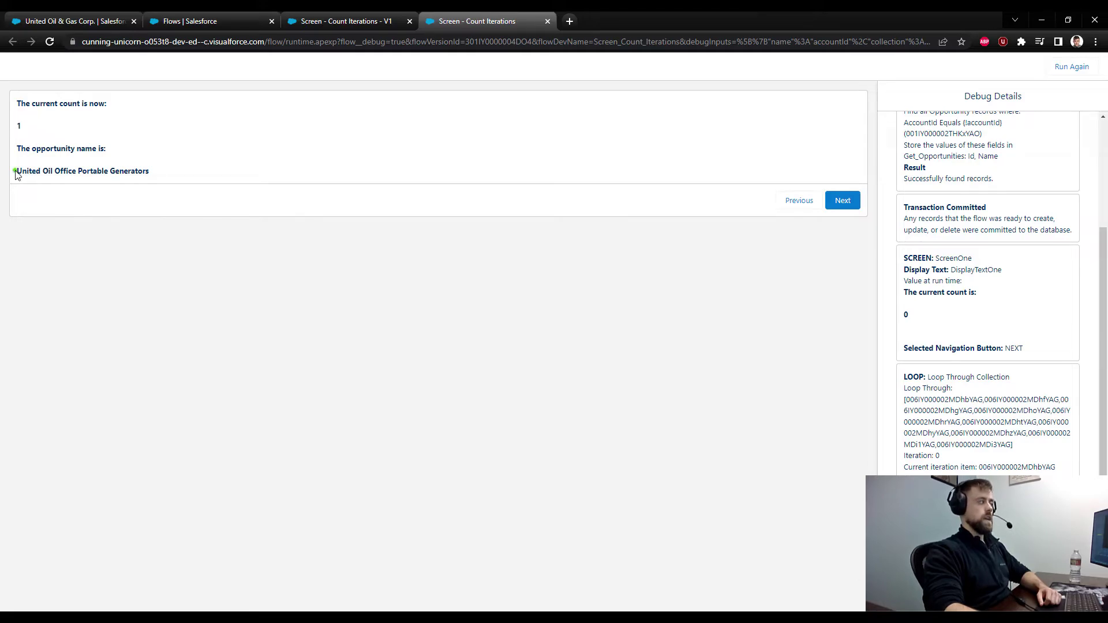
{"action": "left_click_drag", "start_coordinate": [16, 174], "coordinate": [157, 173]}
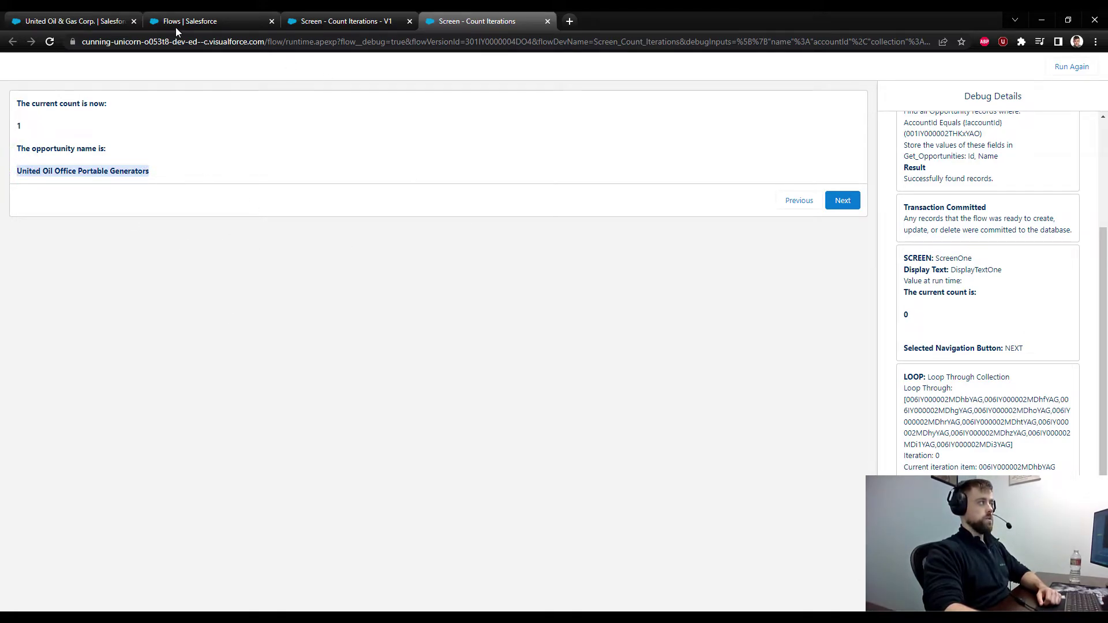
- Open the full opportunities list of the United Oil & Gas Corp. account and compare its first record with the debug screen
{"action": "left_click", "coordinate": [75, 21]}
{"action": "scroll", "coordinate": [156, 440], "scroll_direction": "down", "scroll_amount": 3}
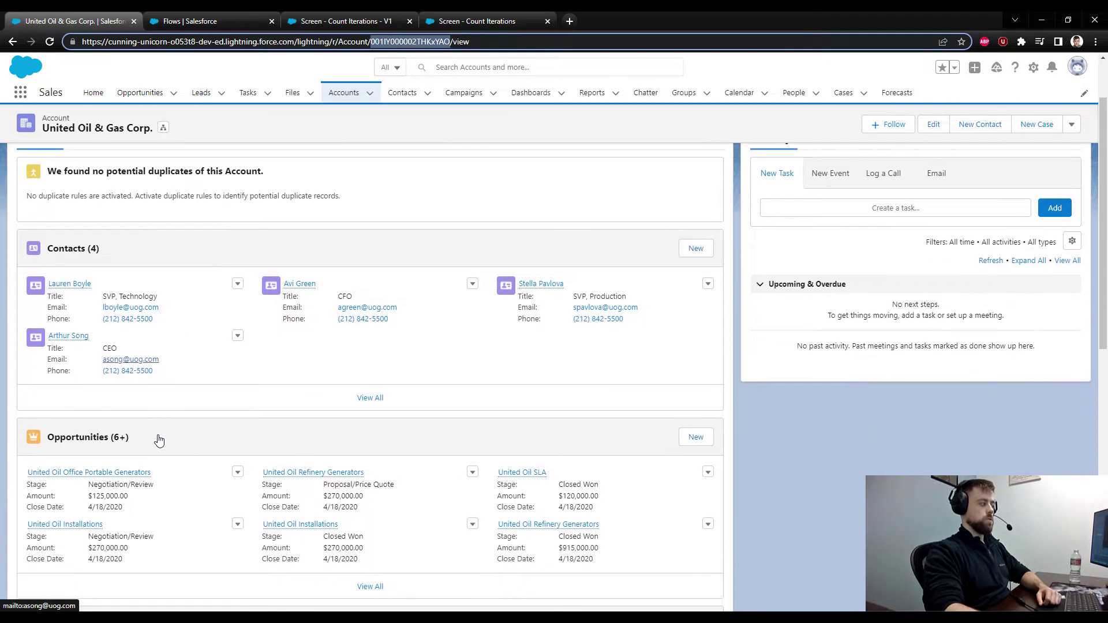
{"action": "left_click", "coordinate": [372, 499]}
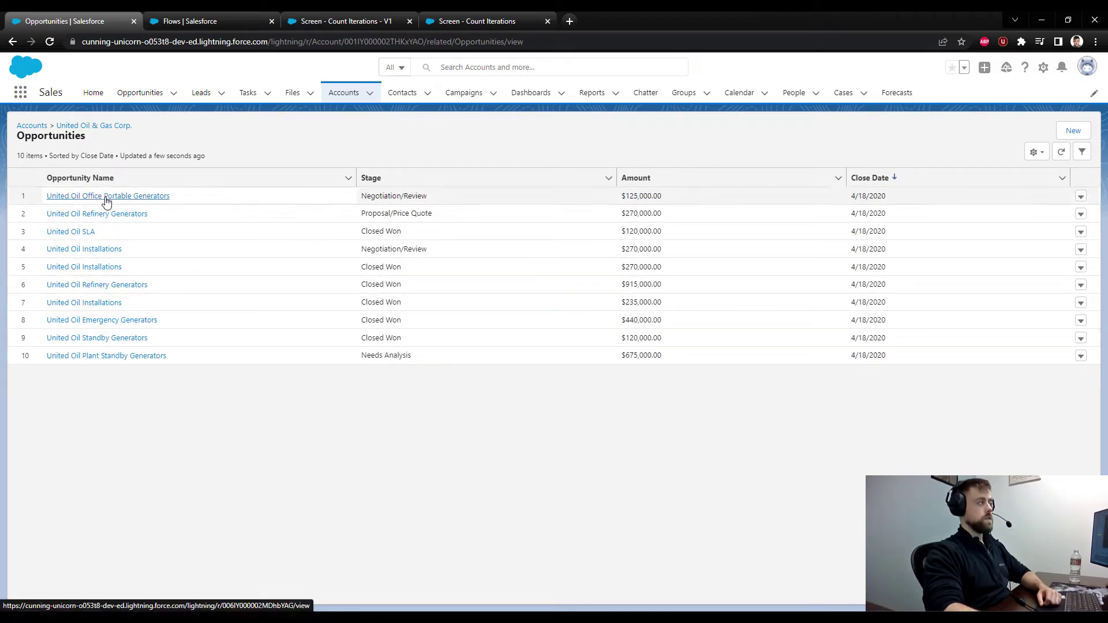
{"action": "left_click", "coordinate": [474, 17]}
{"action": "left_click", "coordinate": [65, 21]}
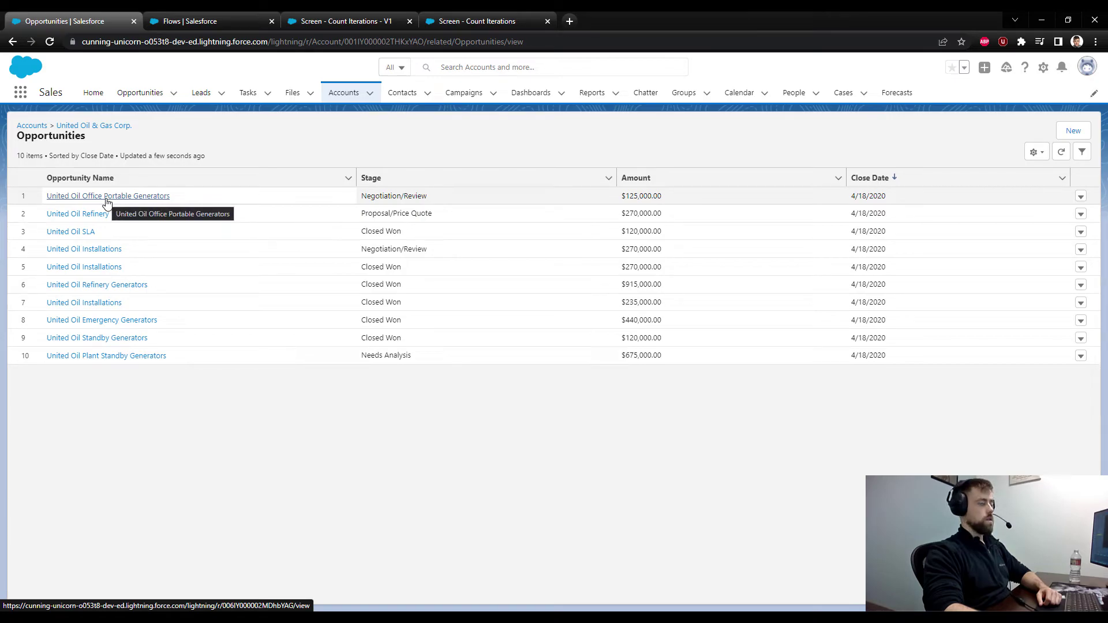
{"action": "left_click", "coordinate": [339, 21]}
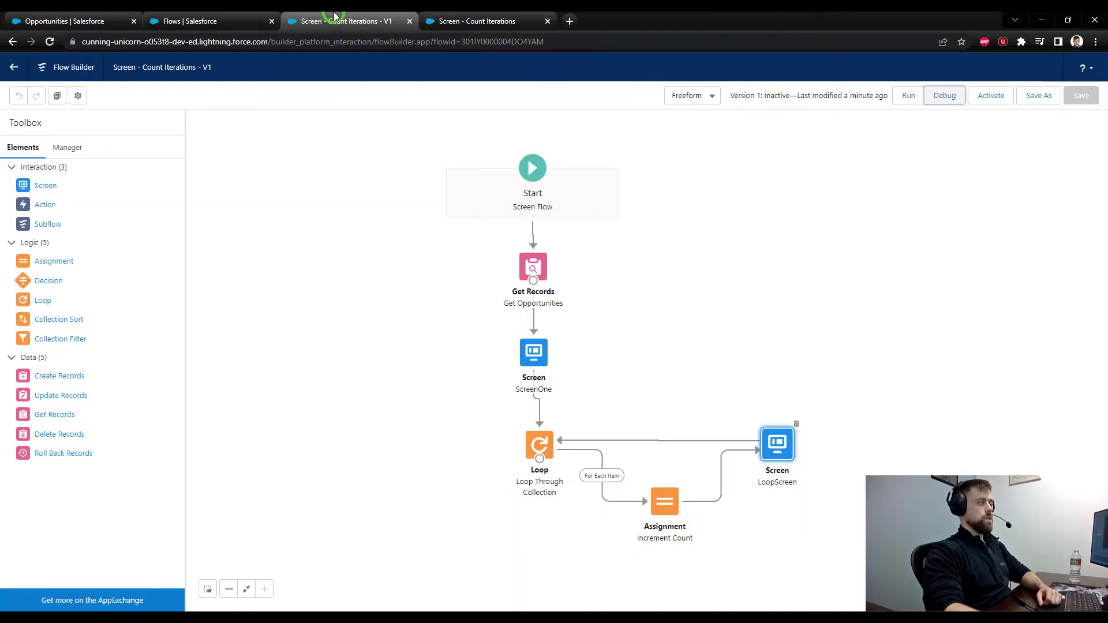
{"action": "left_click", "coordinate": [479, 17]}
{"action": "left_click", "coordinate": [124, 144]}
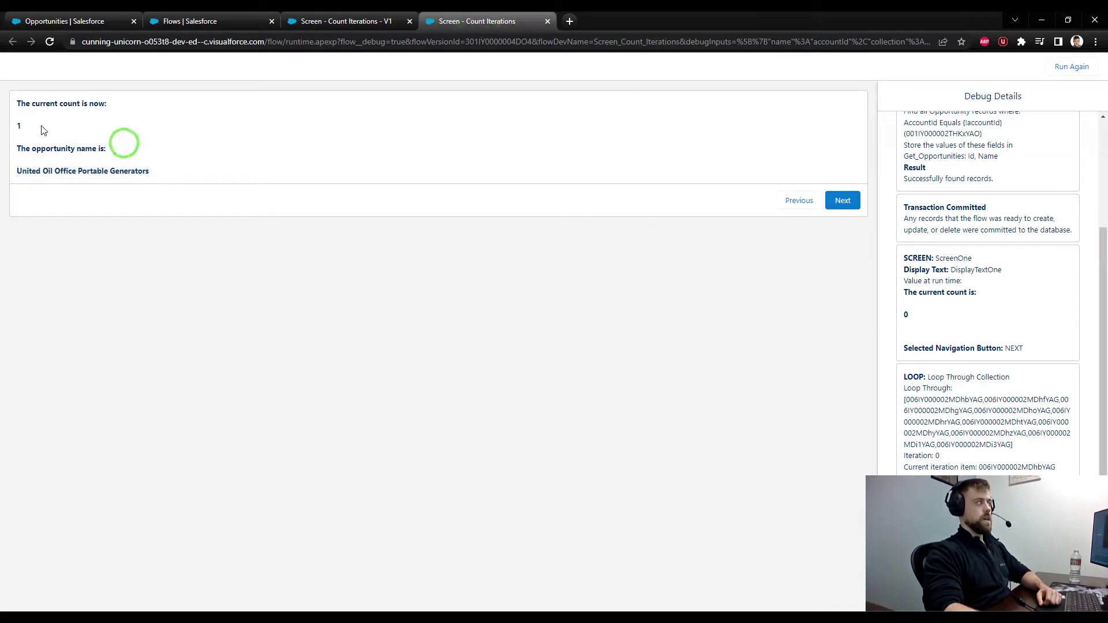
- Advance the debug run by two iterations, comparing the second iteration's opportunity with the account's opportunities list
{"action": "left_click", "coordinate": [844, 199]}
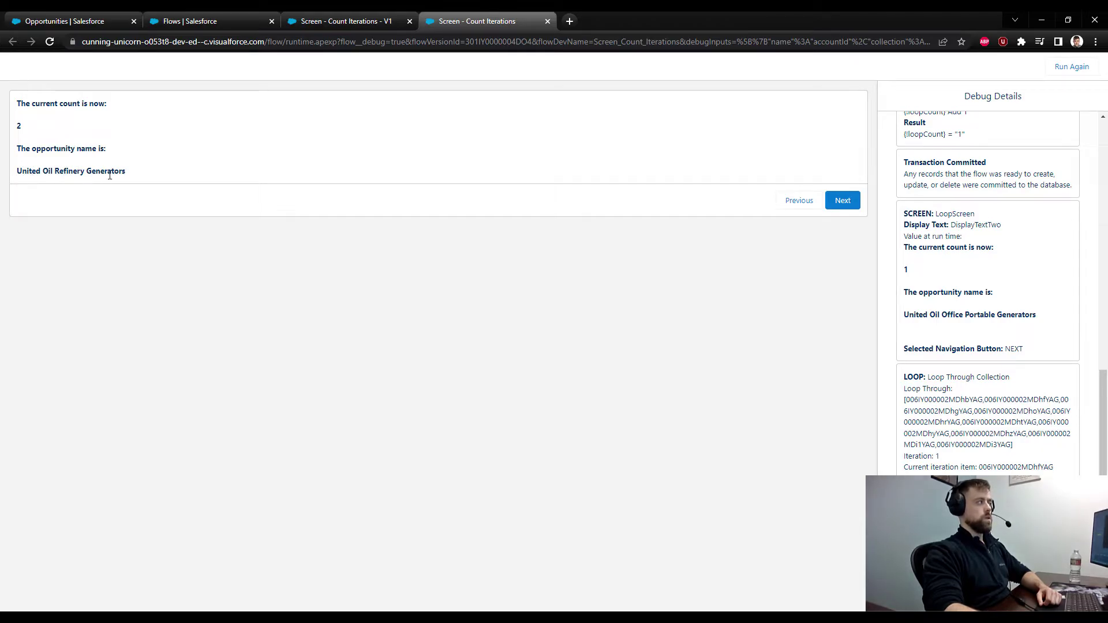
{"action": "left_click", "coordinate": [60, 21]}
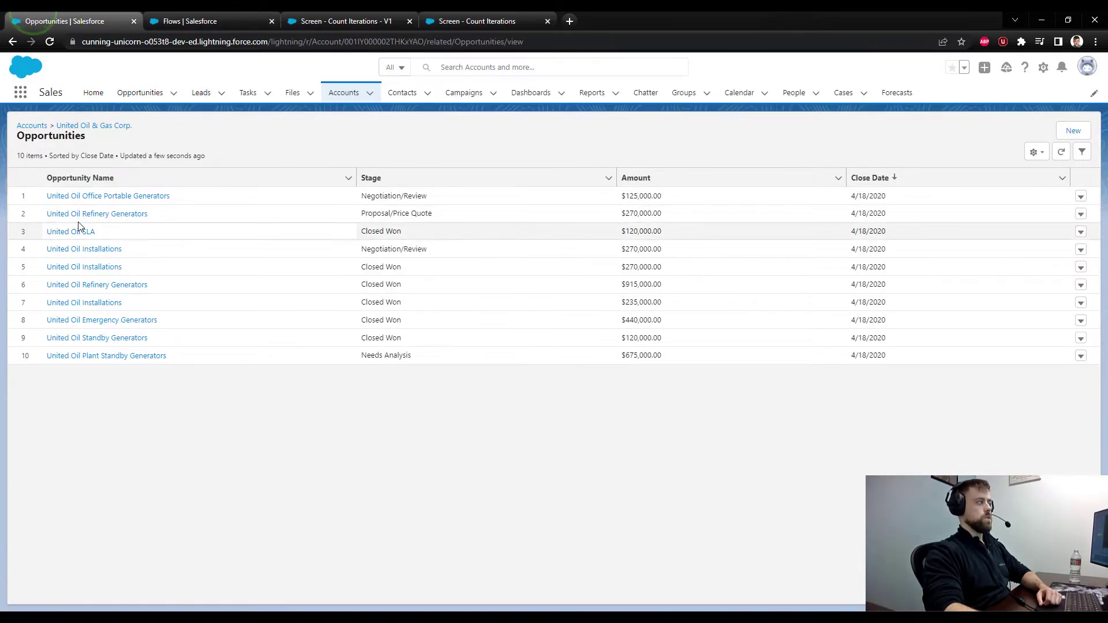
{"action": "left_click", "coordinate": [447, 17]}
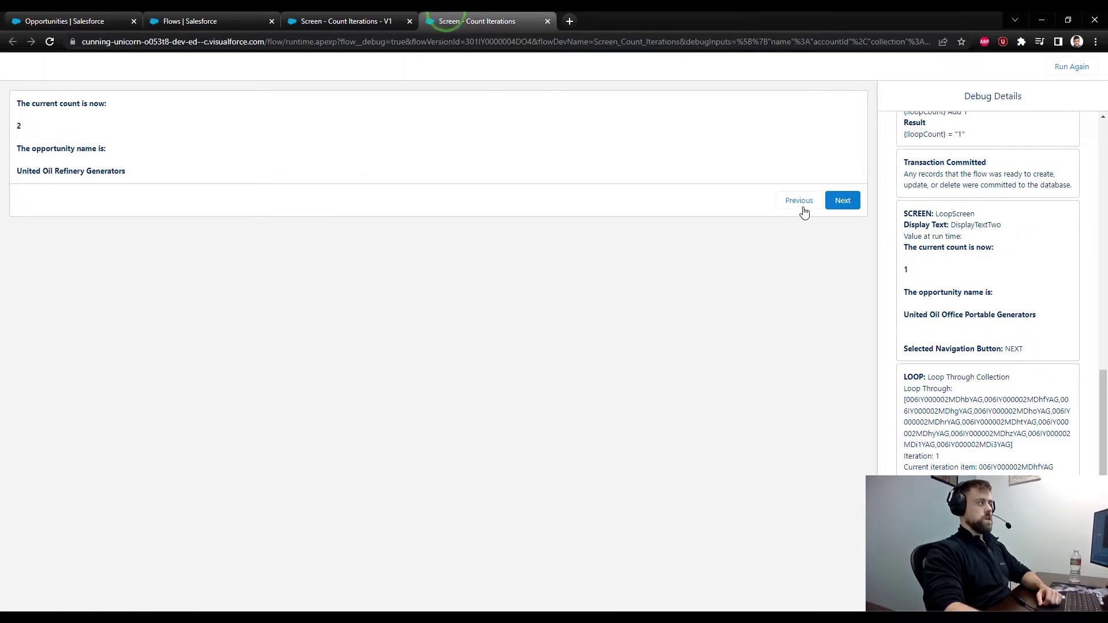
{"action": "left_click", "coordinate": [834, 205]}
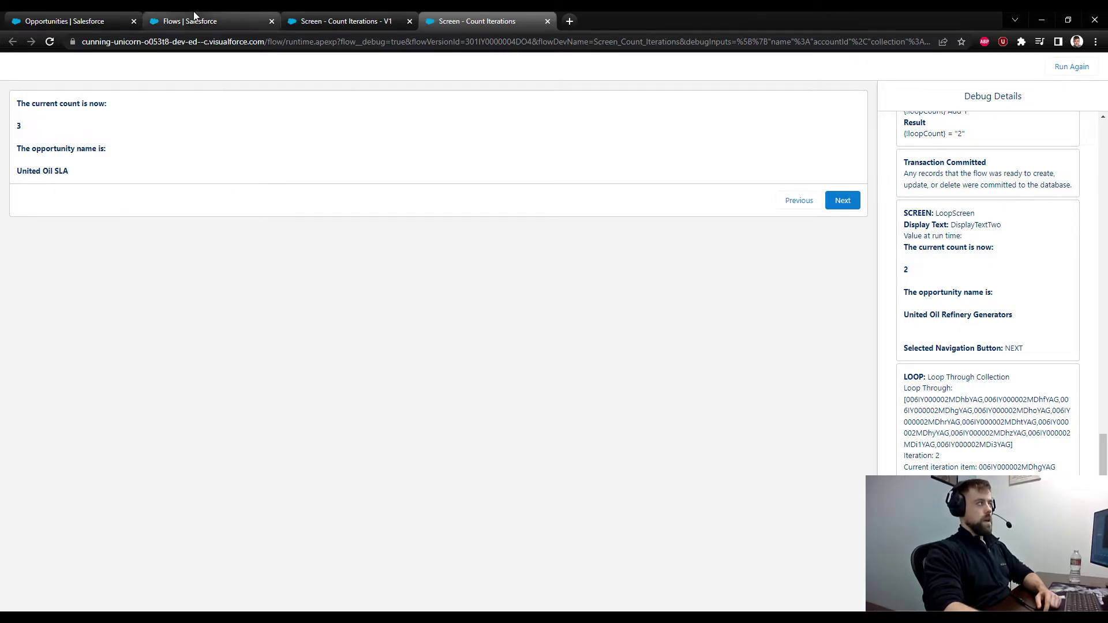
- Review the loop path in the flow builder and advance the debug run four more iterations
{"action": "left_click", "coordinate": [316, 19]}
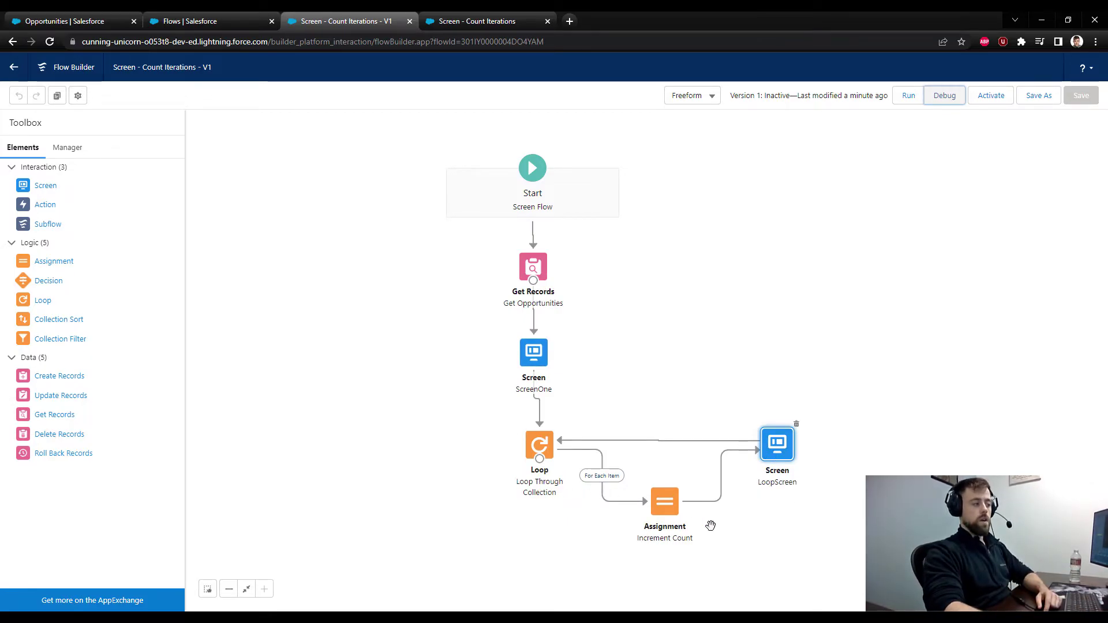
{"action": "left_click", "coordinate": [479, 21]}
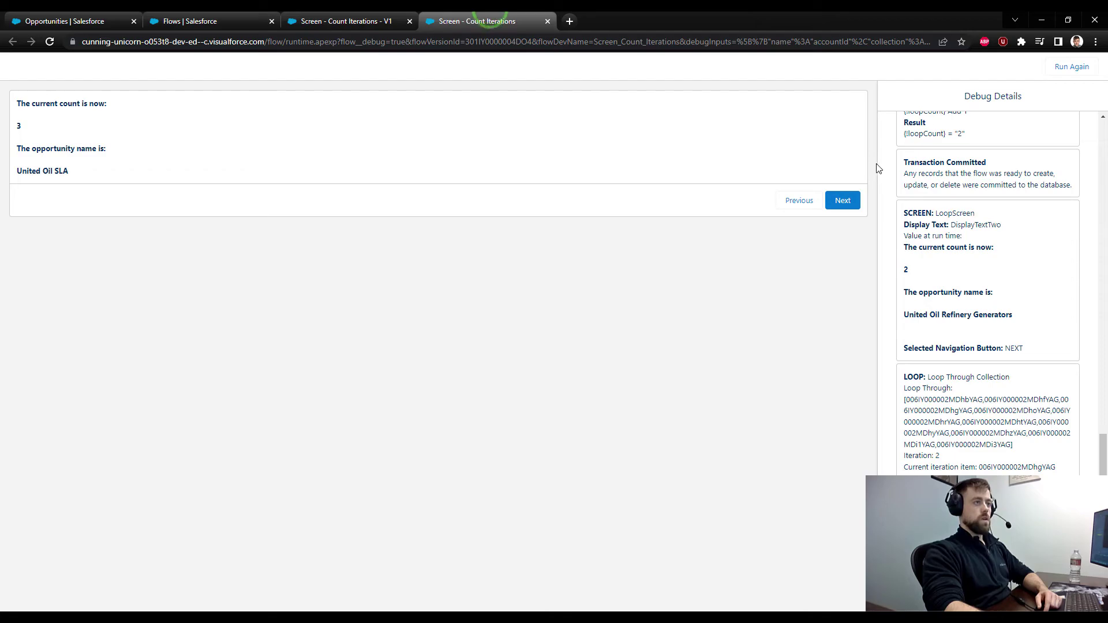
{"action": "left_click", "coordinate": [842, 201]}
{"action": "left_click", "coordinate": [843, 200]}
{"action": "left_click", "coordinate": [844, 202]}
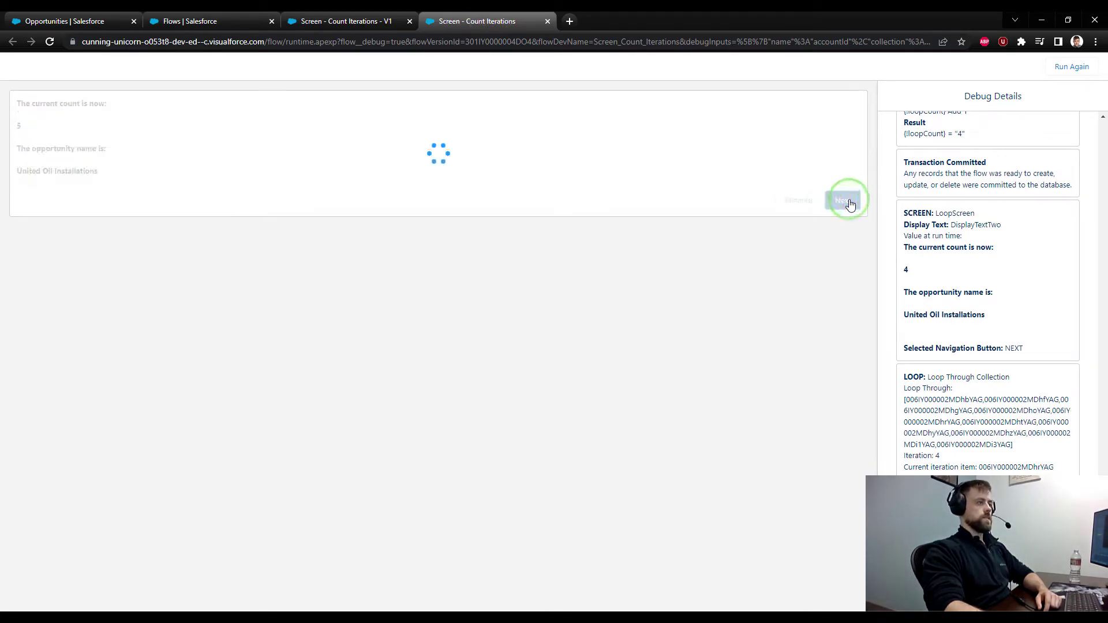
{"action": "left_click", "coordinate": [846, 204]}
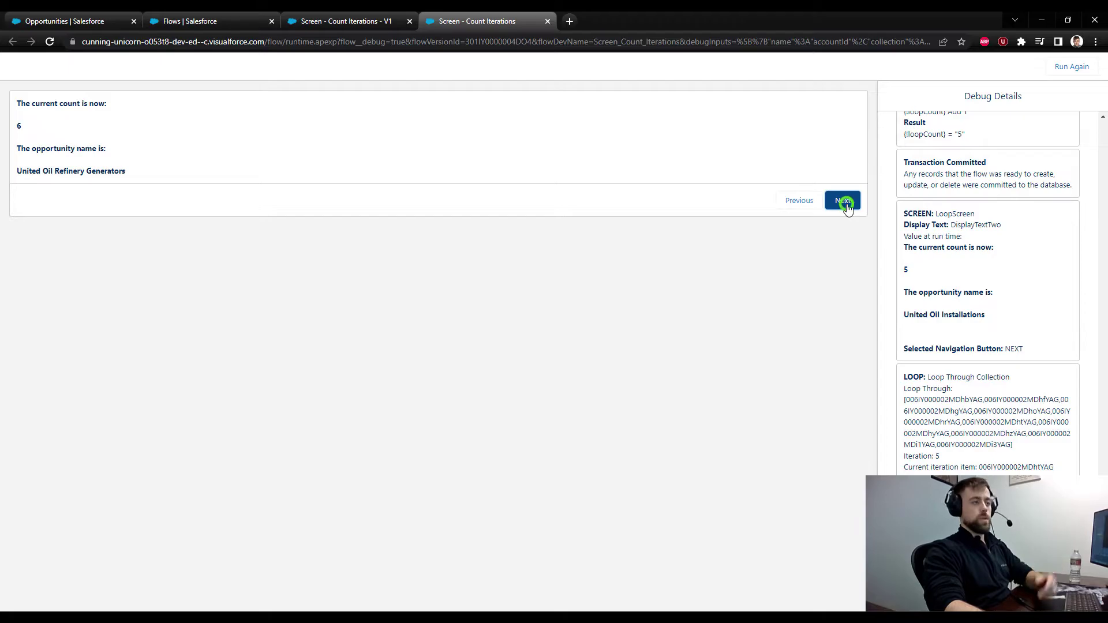
- Shift the Loop Through Collection element slightly to line up beneath ScreenOne, and check the current debug iteration
{"action": "left_click", "coordinate": [361, 17]}
{"action": "left_click_drag", "start_coordinate": [900, 432], "coordinate": [742, 354]}
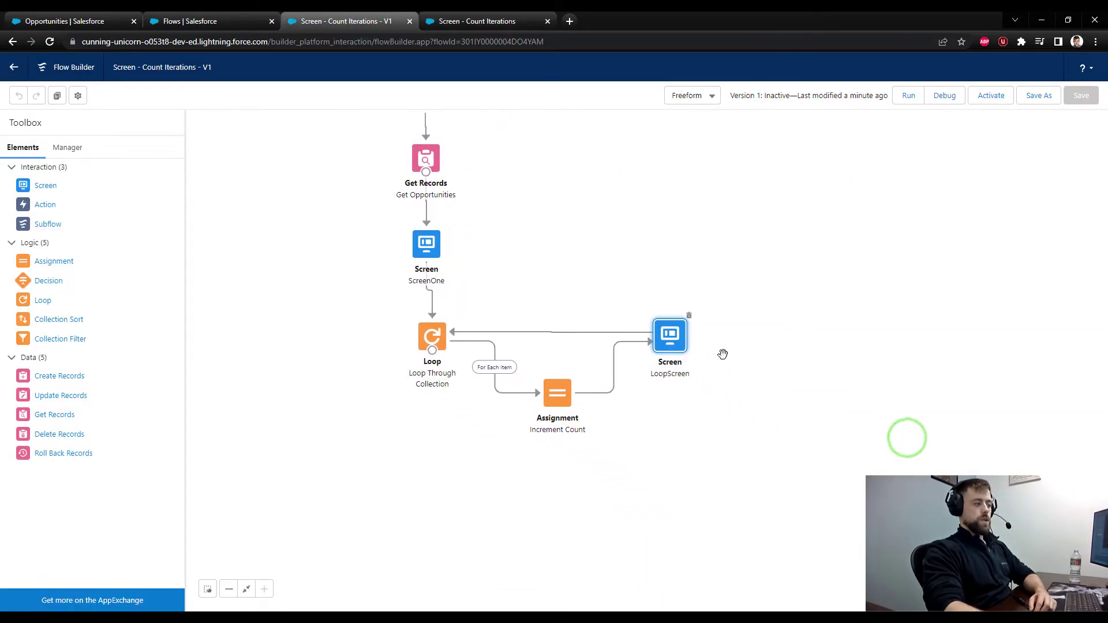
{"action": "left_click_drag", "start_coordinate": [428, 340], "coordinate": [419, 342]}
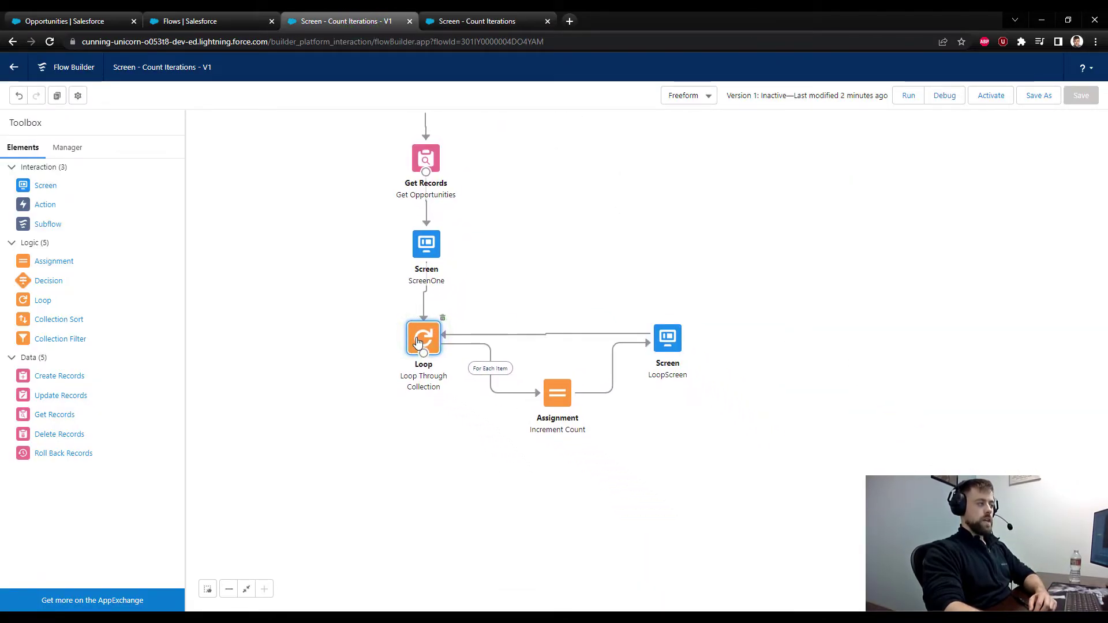
{"action": "left_click", "coordinate": [447, 22]}
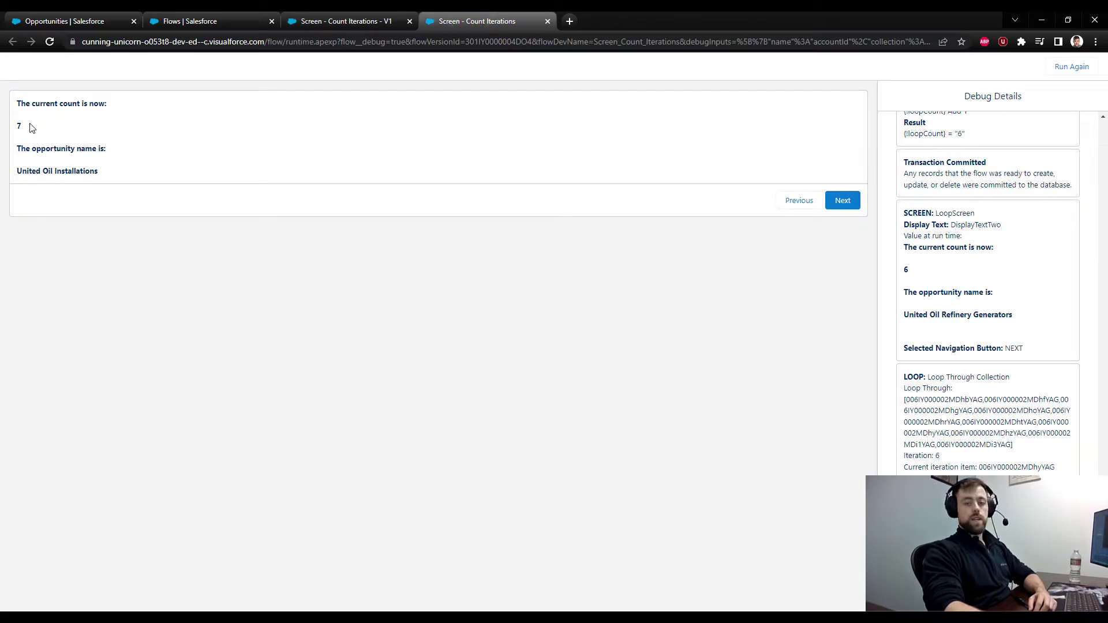
- Add a Decision element beside Increment Count with the label "Evaluate Count" and API name Evaluate_Count
{"action": "left_click", "coordinate": [372, 19]}
{"action": "left_click_drag", "start_coordinate": [613, 233], "coordinate": [654, 262]}
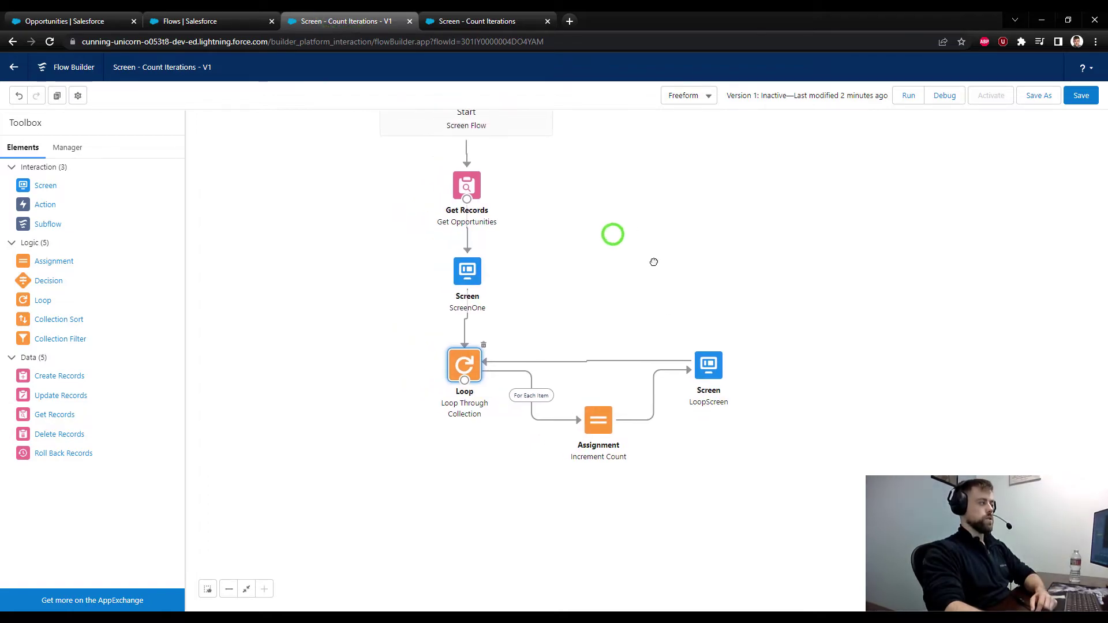
{"action": "left_click_drag", "start_coordinate": [39, 290], "coordinate": [695, 450]}
{"action": "left_click", "coordinate": [319, 214]}
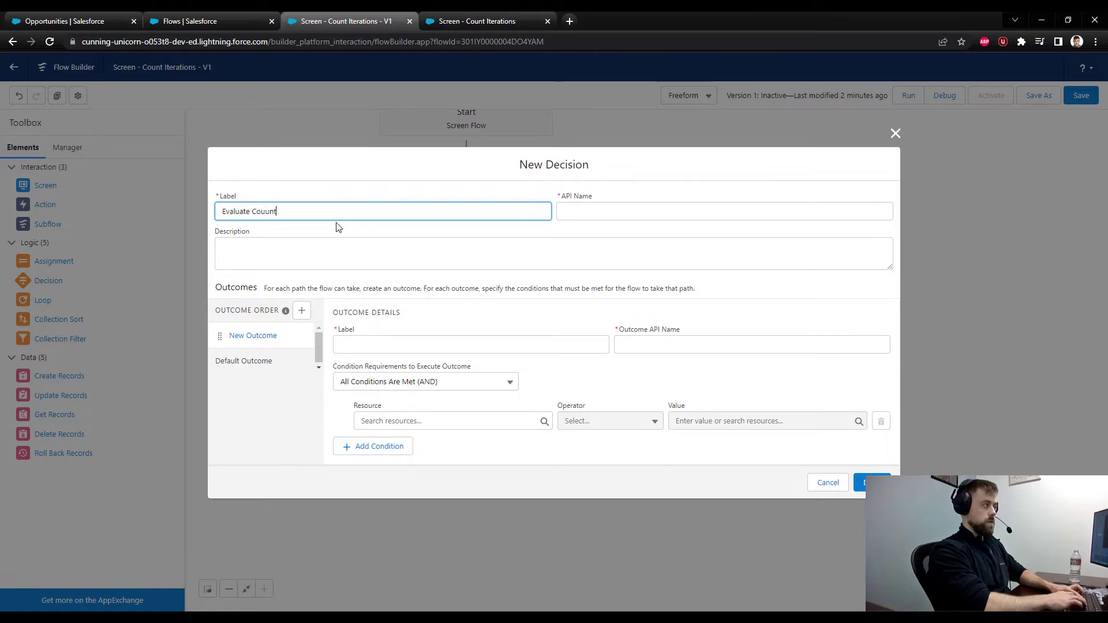
{"action": "type", "text": "Evaluate Couunt"}
{"action": "key", "text": "Tab"}
{"action": "left_click", "coordinate": [421, 203]}
{"action": "key", "text": "BackSpace"}
{"action": "key", "text": "BackSpace"}
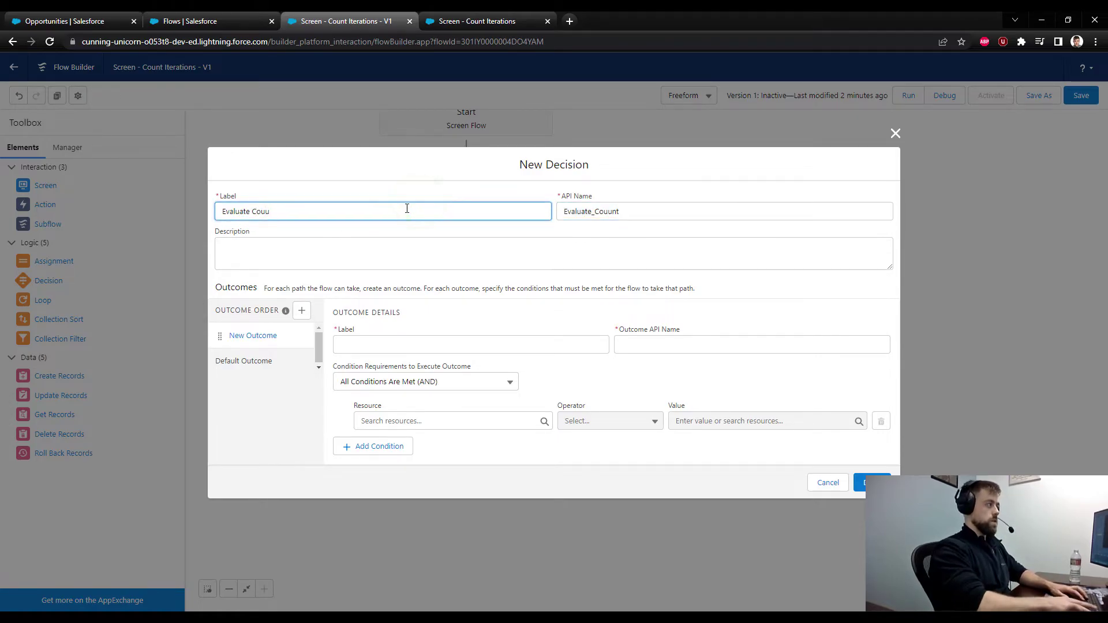
{"action": "key", "text": "Tab"}
{"action": "key", "text": "BackSpace"}
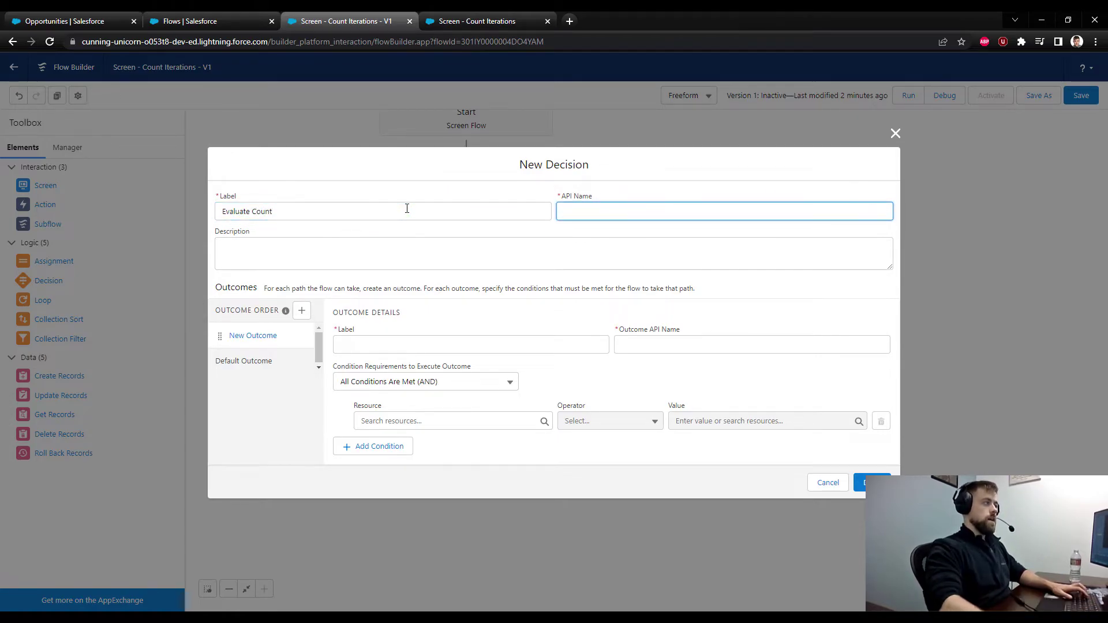
{"action": "left_click", "coordinate": [407, 209]}
{"action": "key", "text": "Tab"}
- Define the decision's outcome "Is the count 7?" with the condition loopCount Equals 7 and finish the element
{"action": "left_click", "coordinate": [348, 344]}
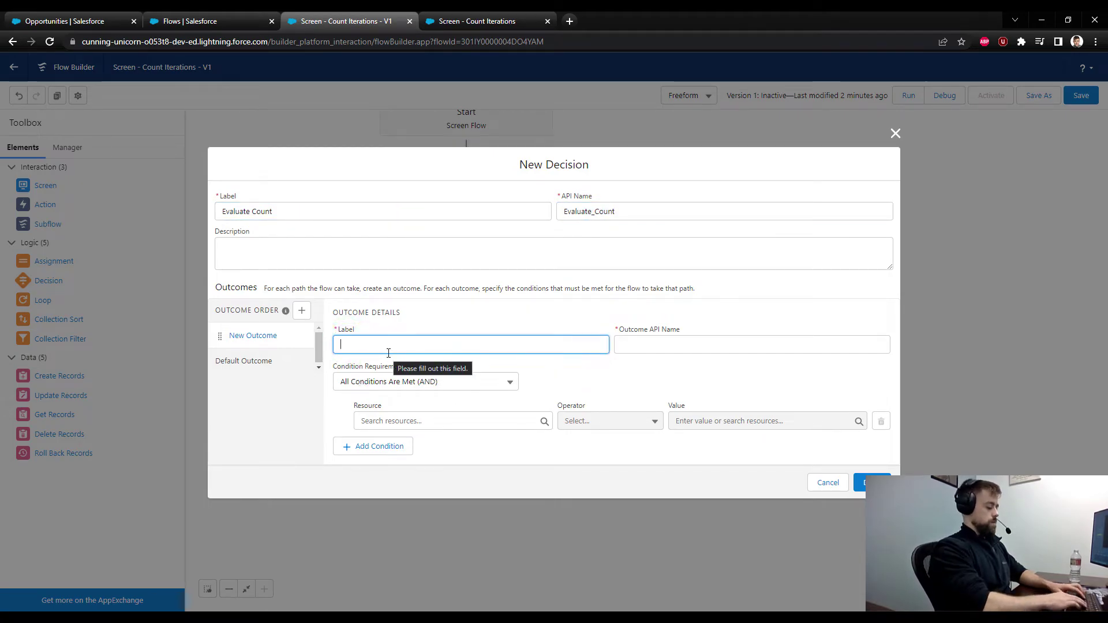
{"action": "type", "text": "Is the count 7?"}
{"action": "key", "text": "Tab"}
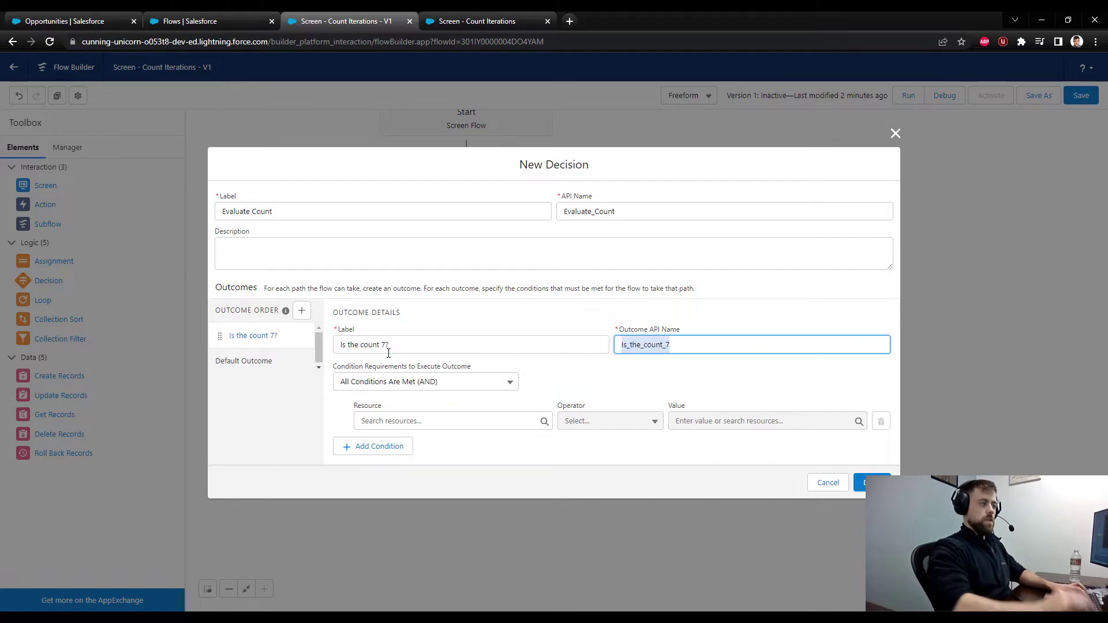
{"action": "left_click", "coordinate": [428, 417]}
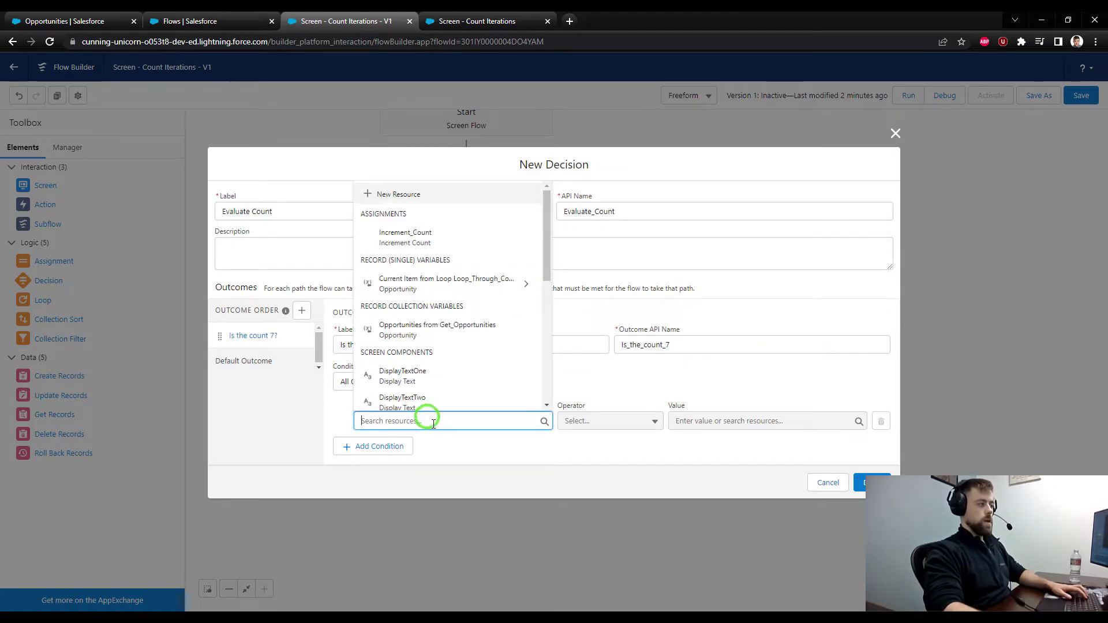
{"action": "scroll", "coordinate": [501, 369], "scroll_direction": "down", "scroll_amount": 3}
{"action": "left_click", "coordinate": [492, 378]}
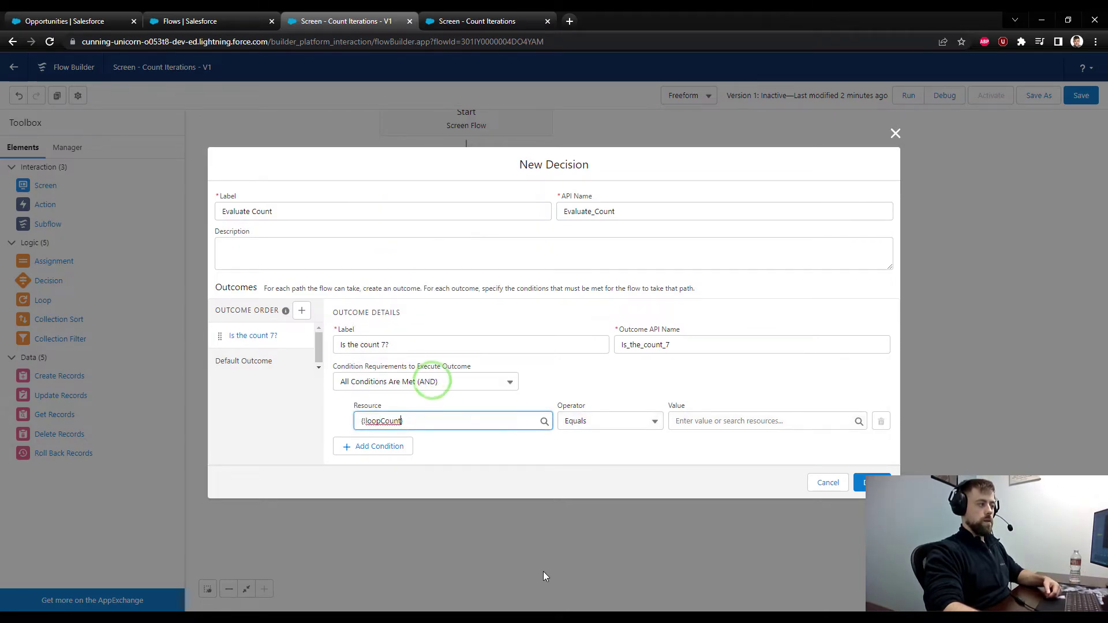
{"action": "left_click", "coordinate": [531, 447]}
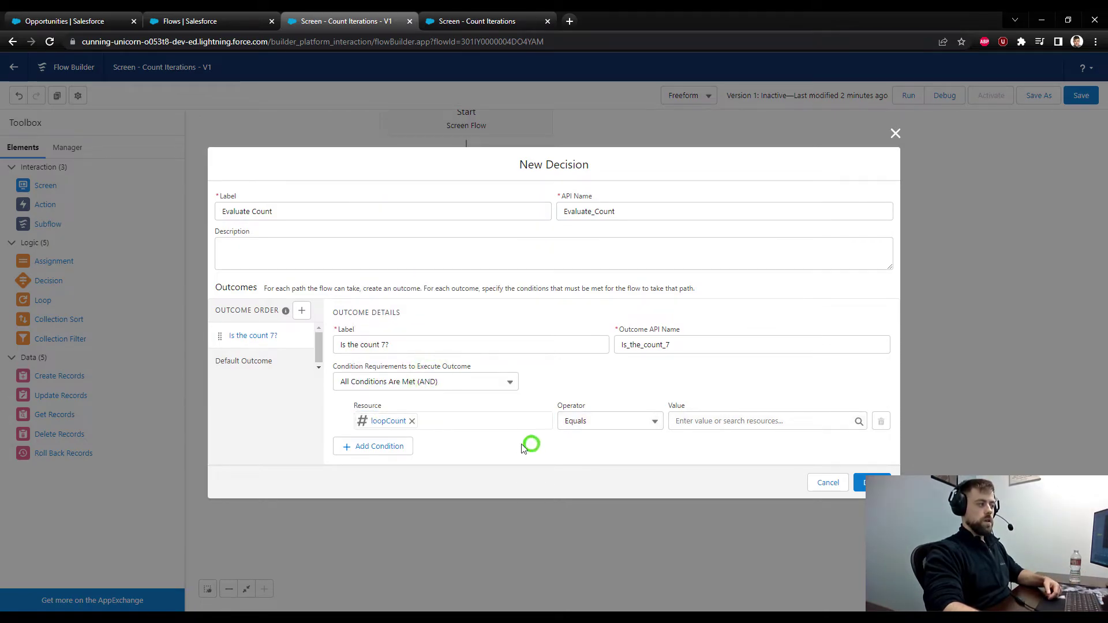
{"action": "left_click", "coordinate": [742, 416]}
{"action": "type", "text": "7"}
{"action": "left_click", "coordinate": [673, 462]}
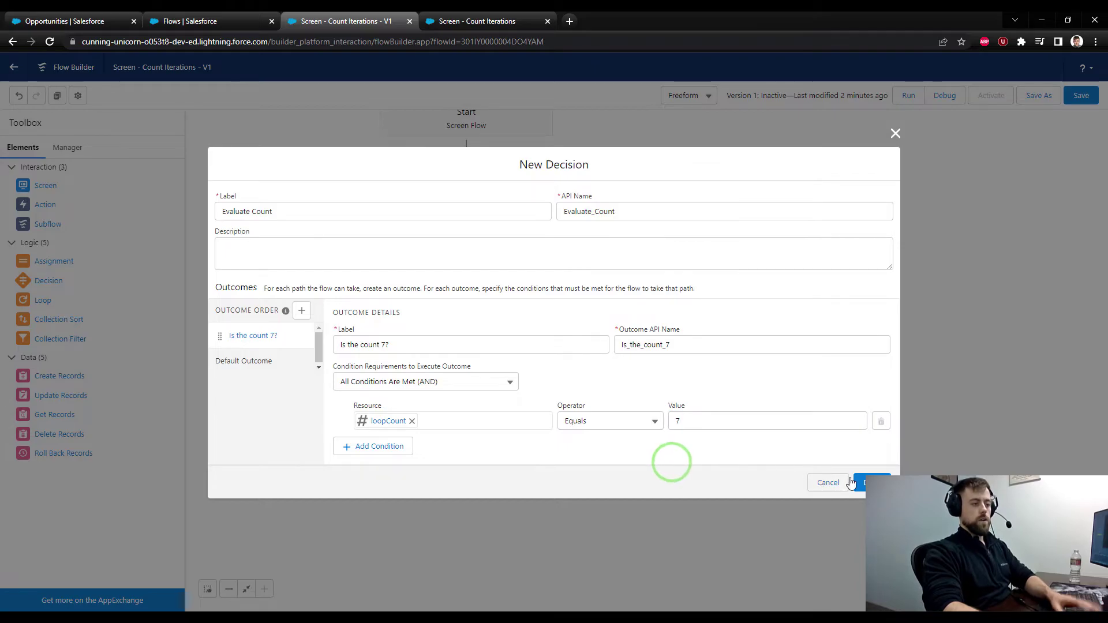
{"action": "left_click", "coordinate": [875, 481]}
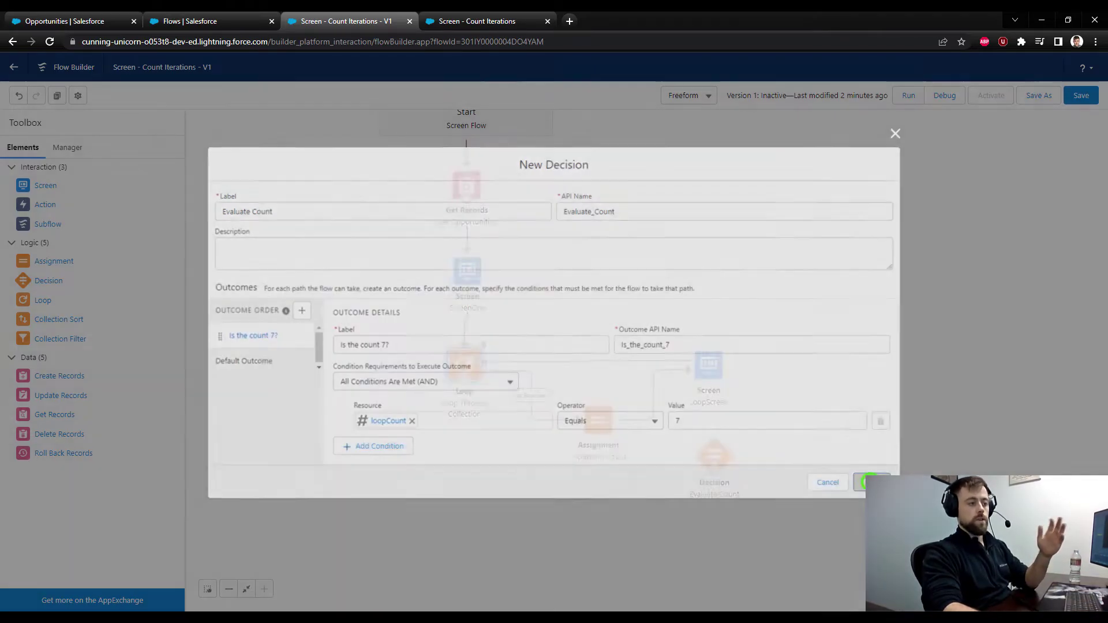
- Delete the connector from Increment Count to LoopScreen, placing LoopScreen above Increment Count and Evaluate Count to the right of both
{"action": "left_click_drag", "start_coordinate": [713, 366], "coordinate": [695, 319]}
{"action": "left_click", "coordinate": [597, 364]}
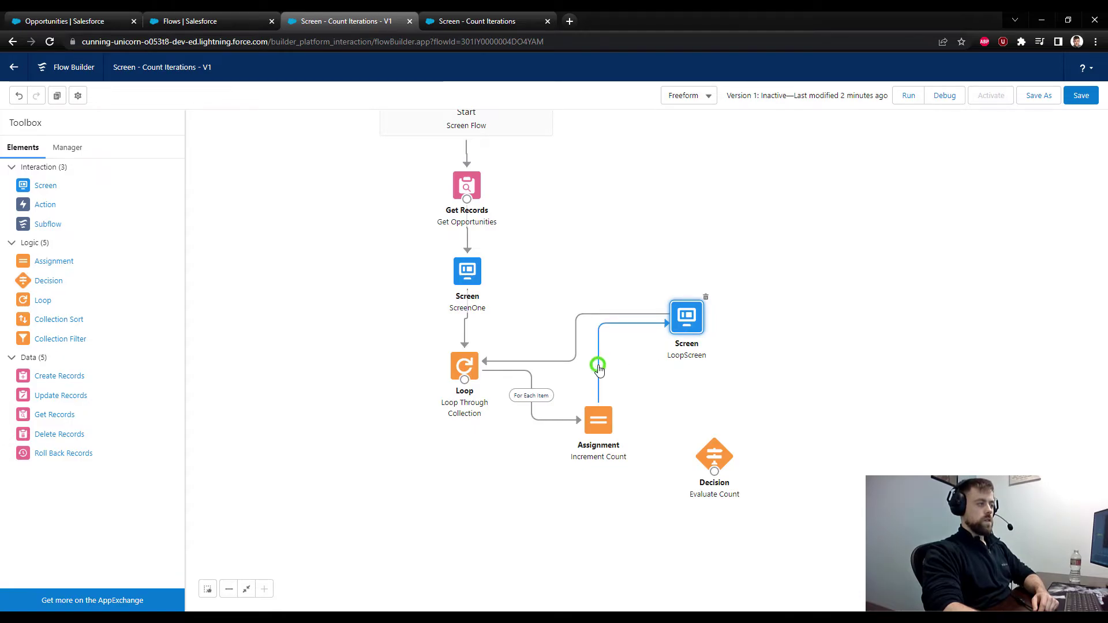
{"action": "key", "text": "Delete"}
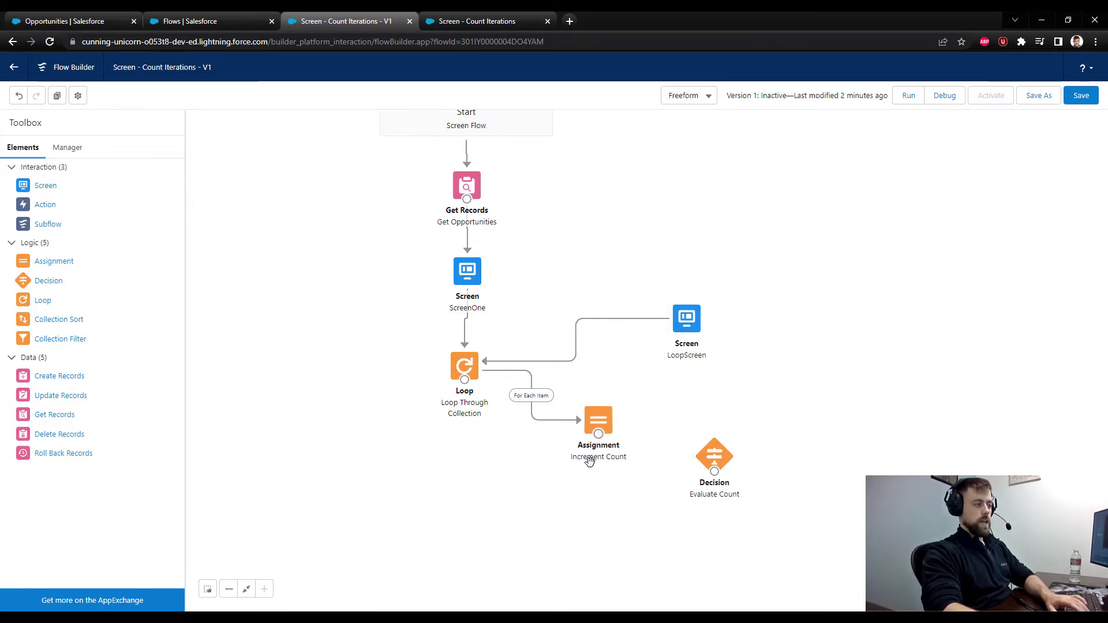
{"action": "left_click_drag", "start_coordinate": [686, 317], "coordinate": [607, 296]}
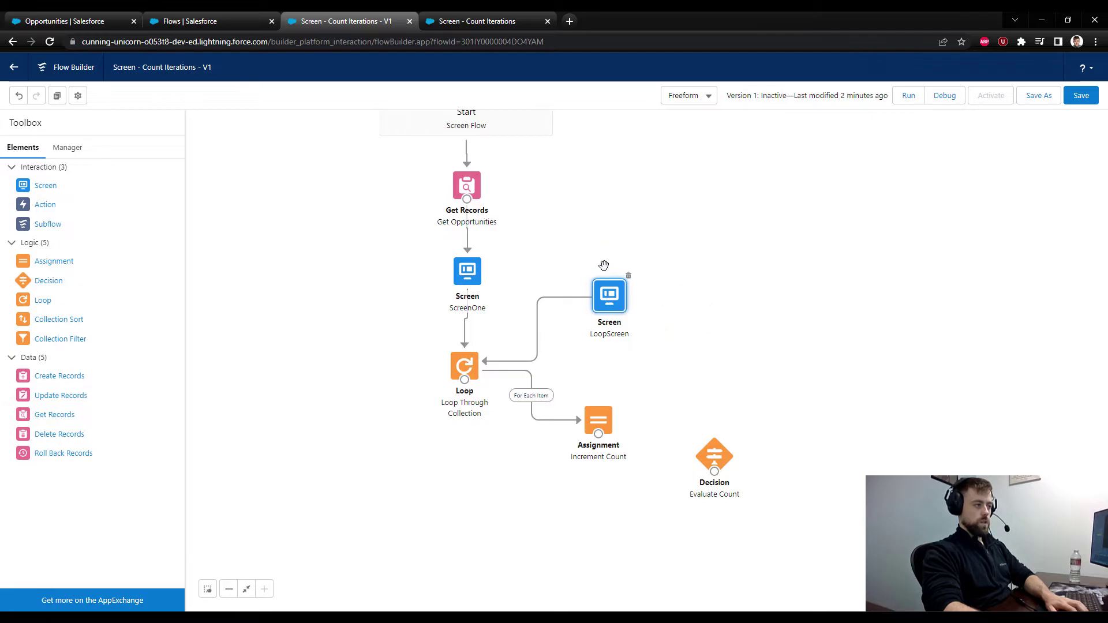
{"action": "left_click_drag", "start_coordinate": [714, 454], "coordinate": [688, 360]}
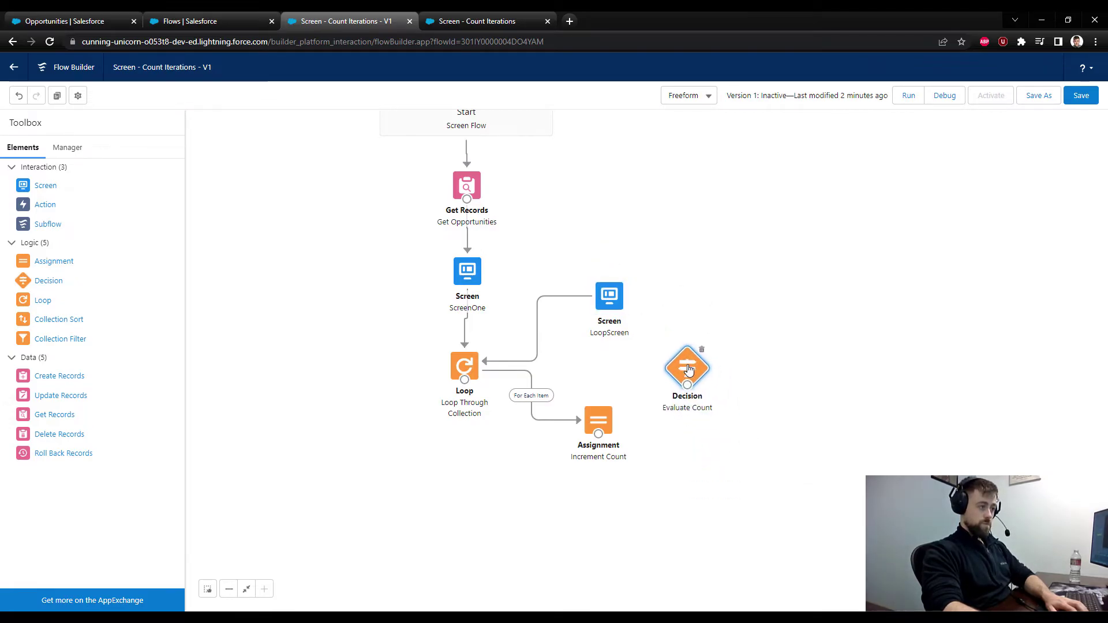
- Connect Increment Count to Evaluate Count and add a Screen element beside the decision with the label and API name ScreenThree
{"action": "left_click_drag", "start_coordinate": [598, 436], "coordinate": [696, 355]}
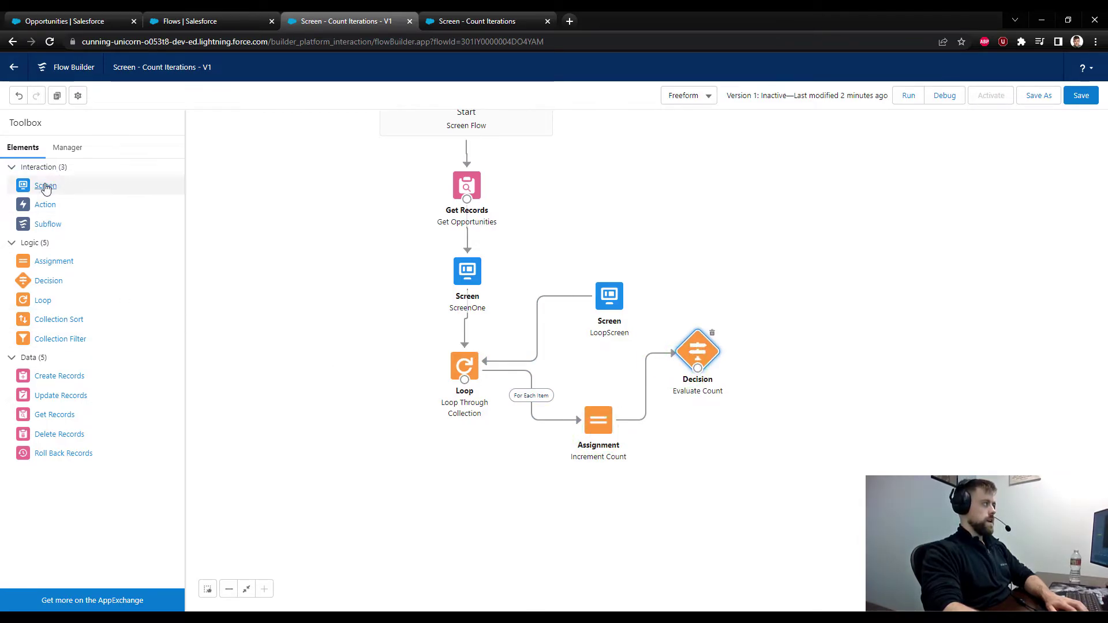
{"action": "left_click_drag", "start_coordinate": [46, 187], "coordinate": [779, 385]}
{"action": "left_click", "coordinate": [797, 200]}
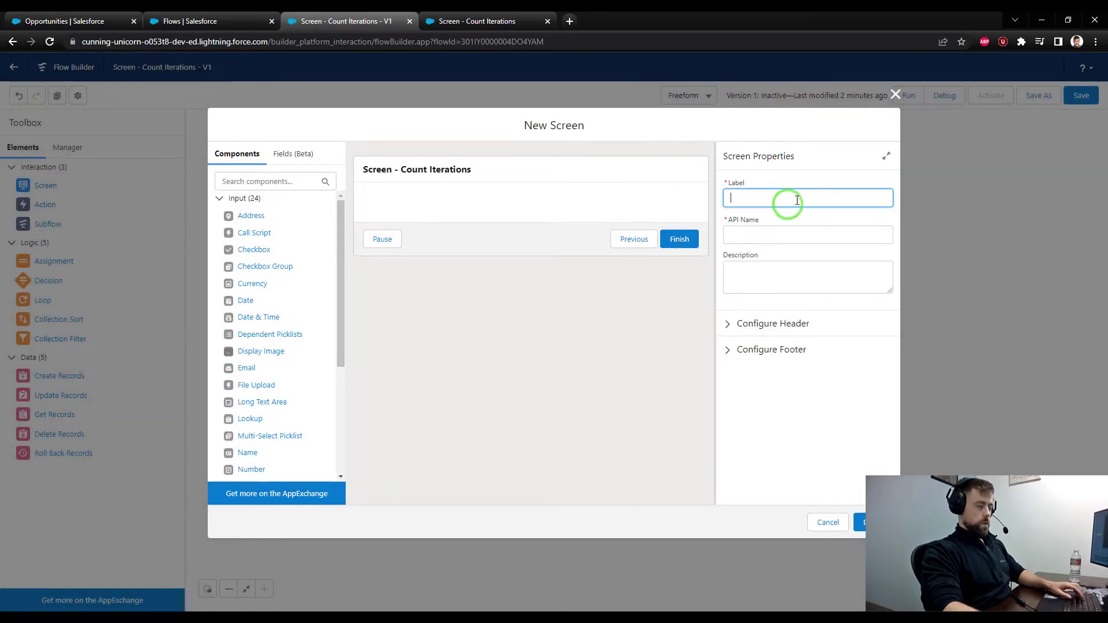
{"action": "type", "text": "ScreenThree"}
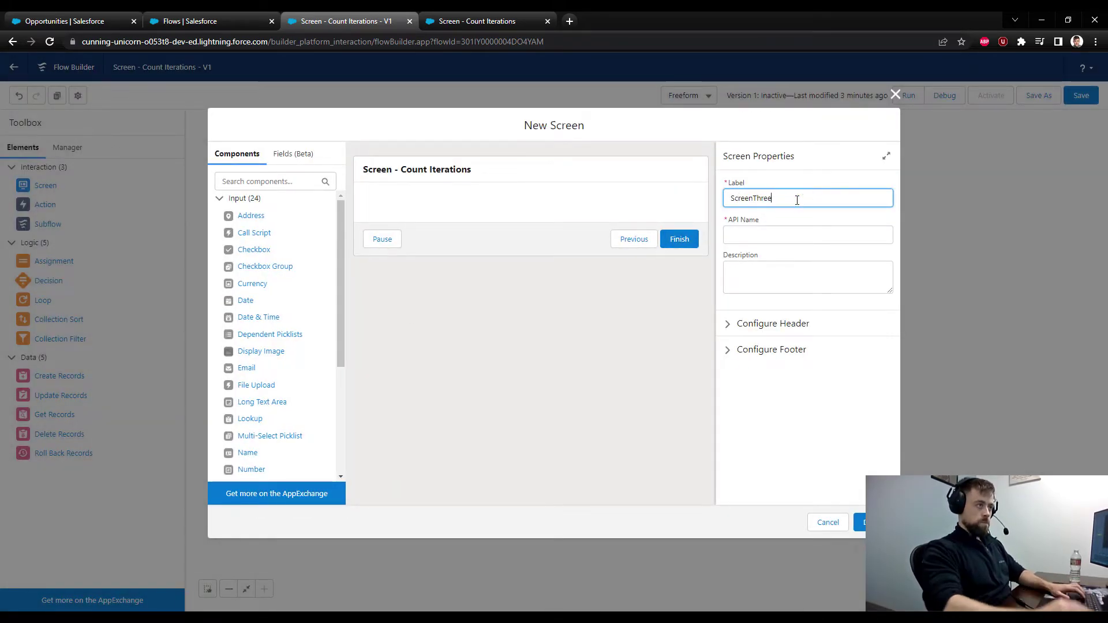
{"action": "key", "text": "Tab"}
- Hide the header and the Pause button on ScreenThree
{"action": "left_click", "coordinate": [785, 325]}
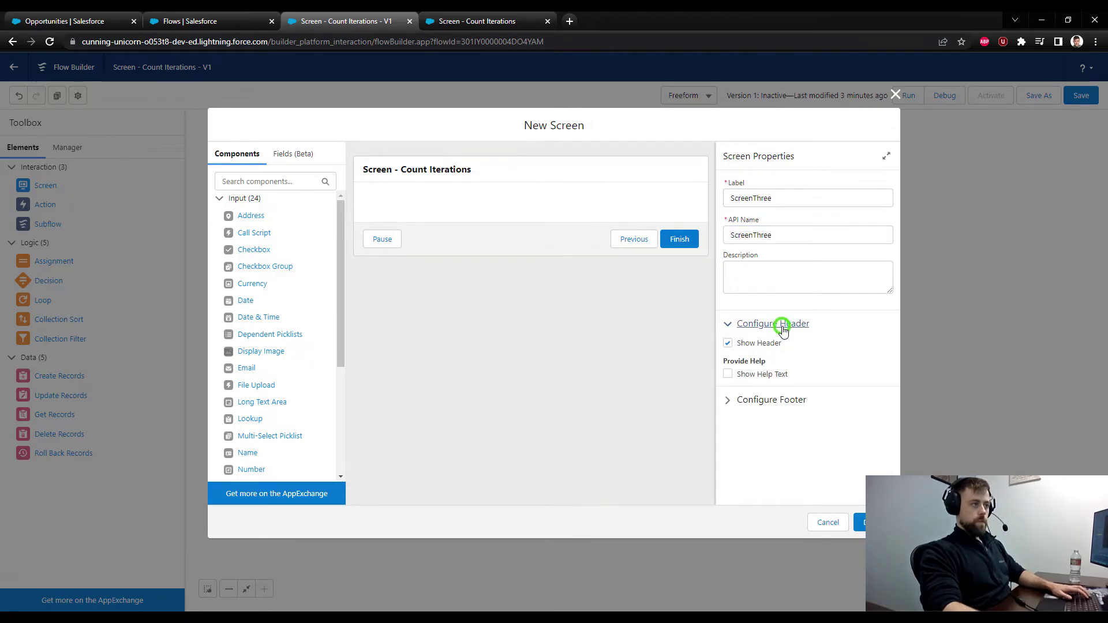
{"action": "left_click", "coordinate": [758, 344]}
{"action": "left_click", "coordinate": [776, 400]}
{"action": "scroll", "coordinate": [785, 407], "scroll_direction": "down", "scroll_amount": 3}
{"action": "left_click", "coordinate": [755, 448]}
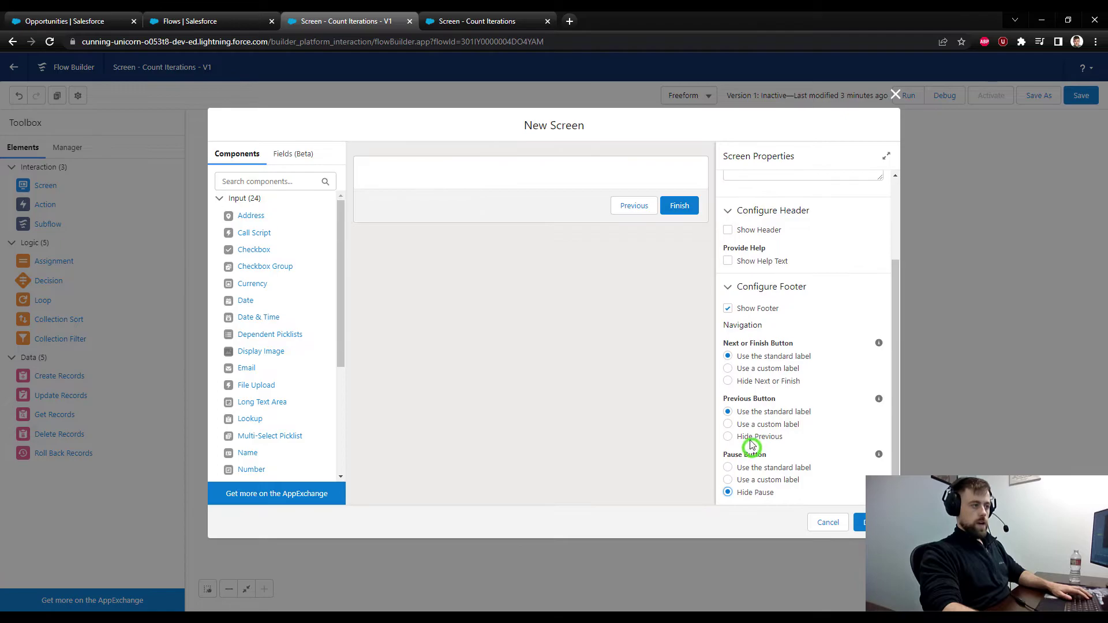
{"action": "scroll", "coordinate": [750, 438], "scroll_direction": "up", "scroll_amount": 3}
- Add a Display Text component named DisplayTextThree to ScreenThree with the bold text "The current count is now:"
{"action": "scroll", "coordinate": [266, 348], "scroll_direction": "down", "scroll_amount": 5}
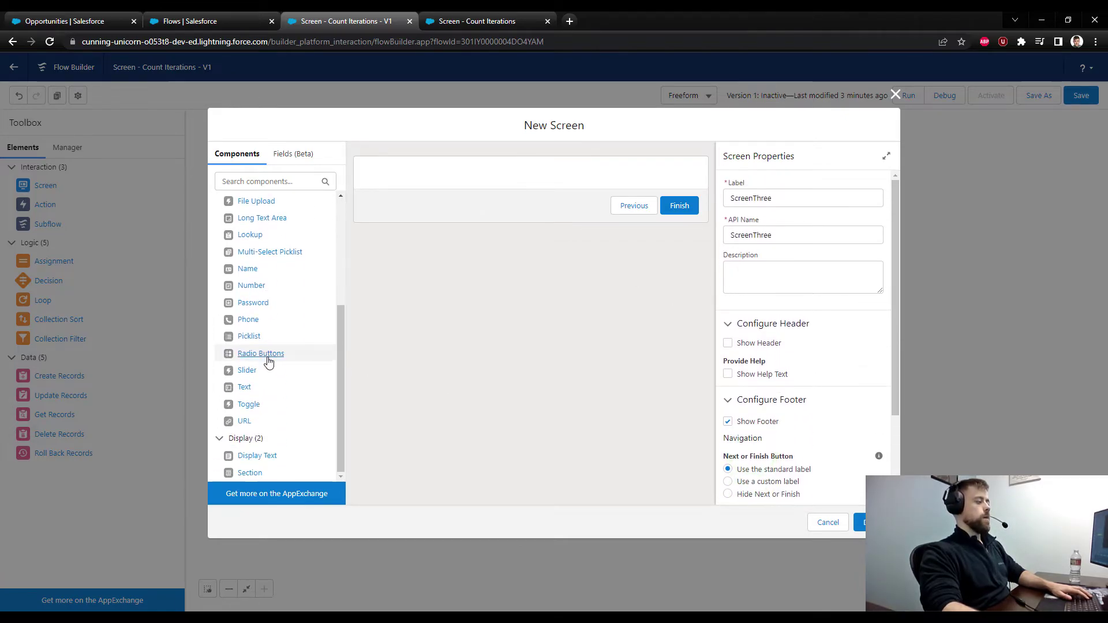
{"action": "left_click_drag", "start_coordinate": [267, 459], "coordinate": [508, 185]}
{"action": "left_click", "coordinate": [803, 199]}
{"action": "type", "text": "DisplayTextThr"}
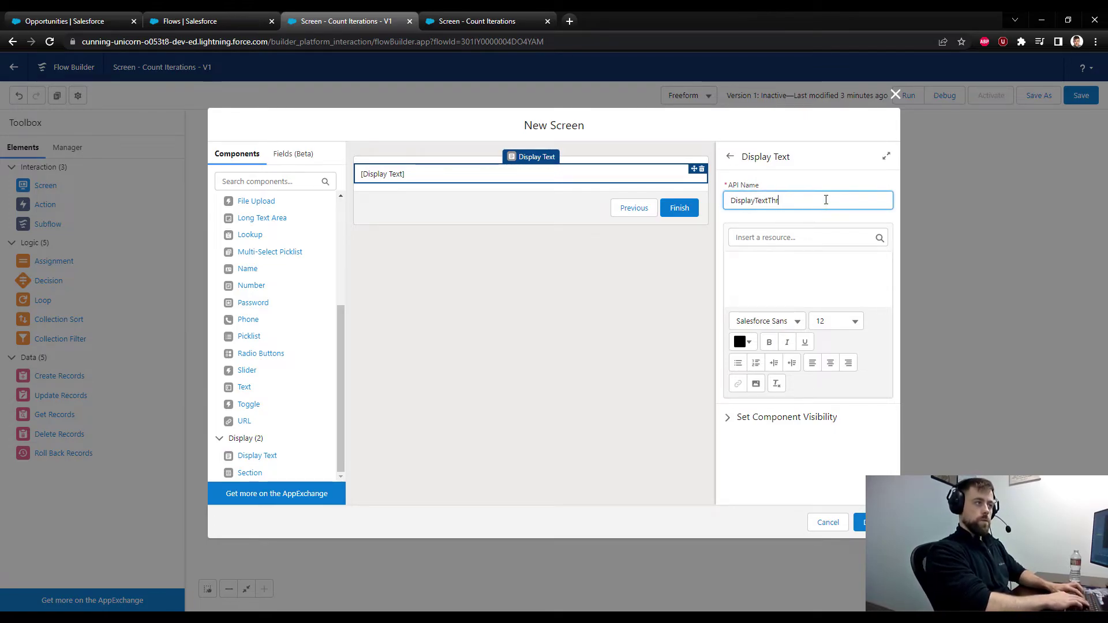
{"action": "type", "text": "ee"}
{"action": "left_click", "coordinate": [801, 260]}
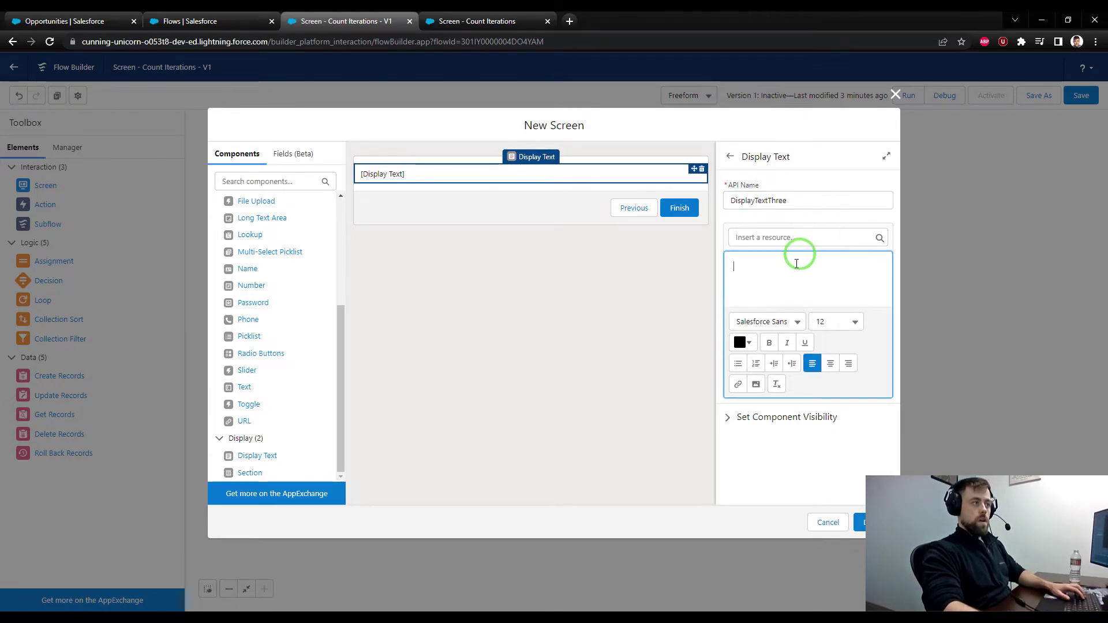
{"action": "type", "text": "The current count is now:"}
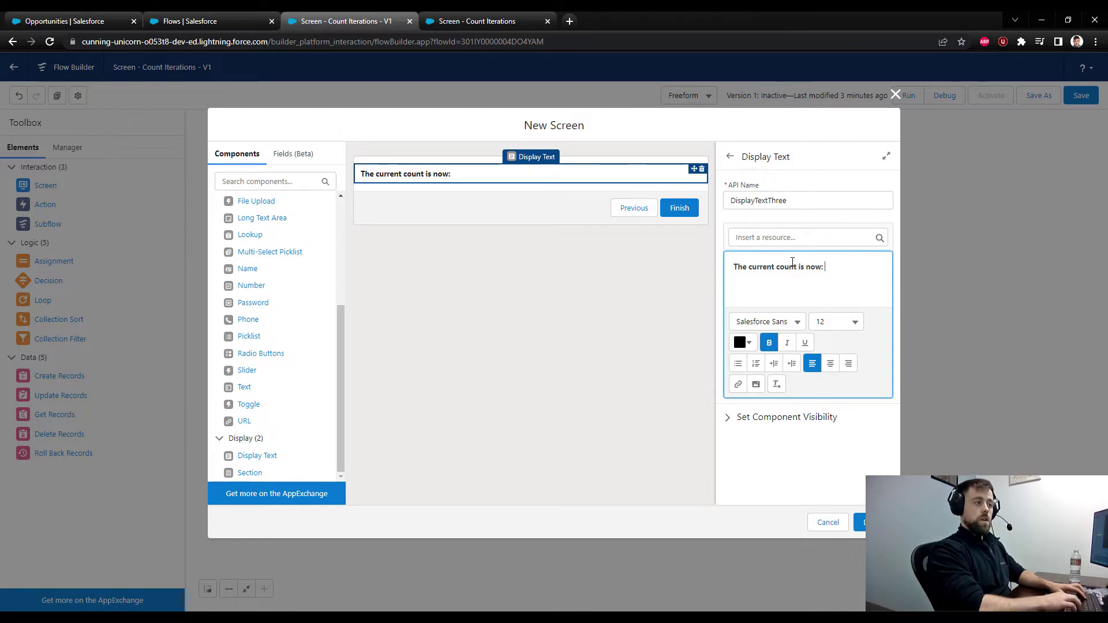
- Insert the loopCount variable after "The current count is now:" in DisplayTextThree
{"action": "left_click", "coordinate": [776, 242]}
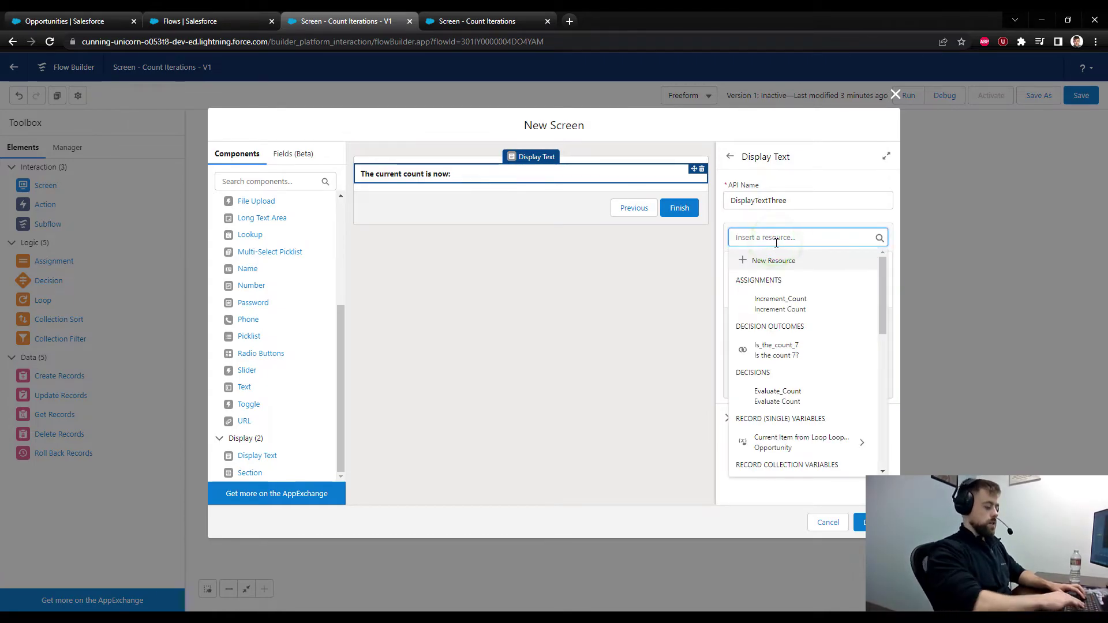
{"action": "type", "text": "loop"}
{"action": "left_click", "coordinate": [785, 372]}
{"action": "left_click", "coordinate": [831, 280]}
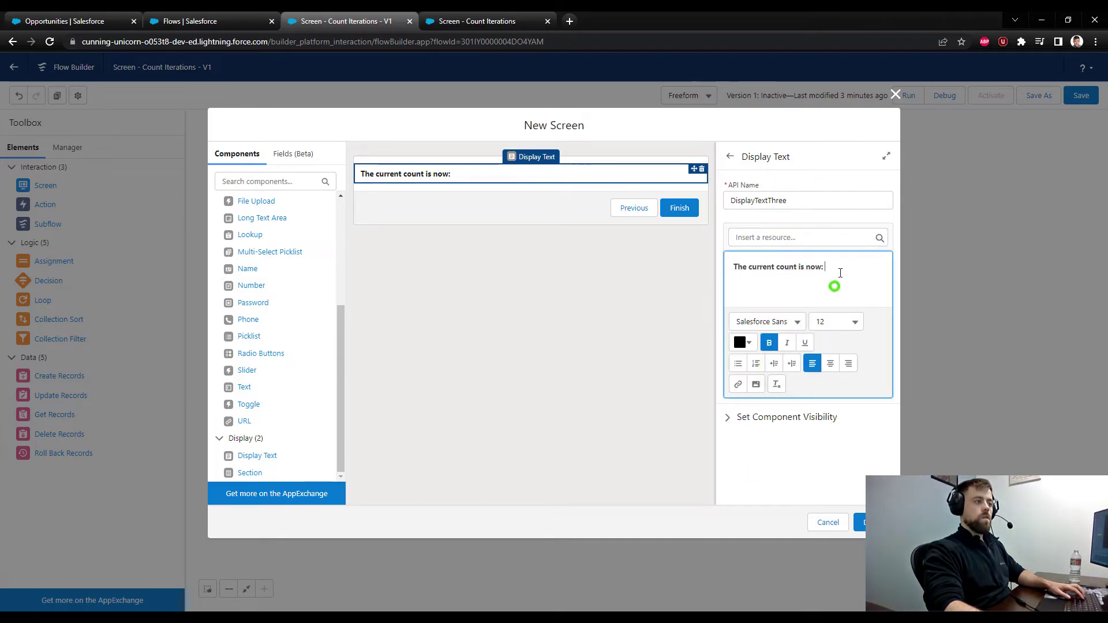
{"action": "left_click", "coordinate": [831, 239]}
{"action": "scroll", "coordinate": [819, 404], "scroll_direction": "down", "scroll_amount": 8}
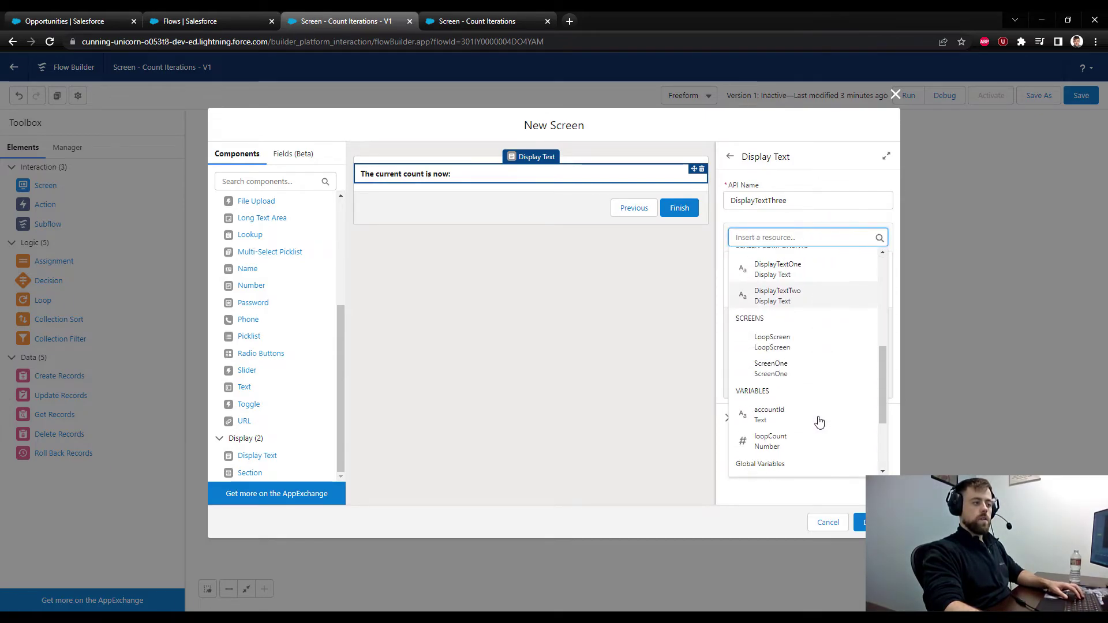
{"action": "left_click", "coordinate": [811, 421]}
{"action": "type", "text": "."}
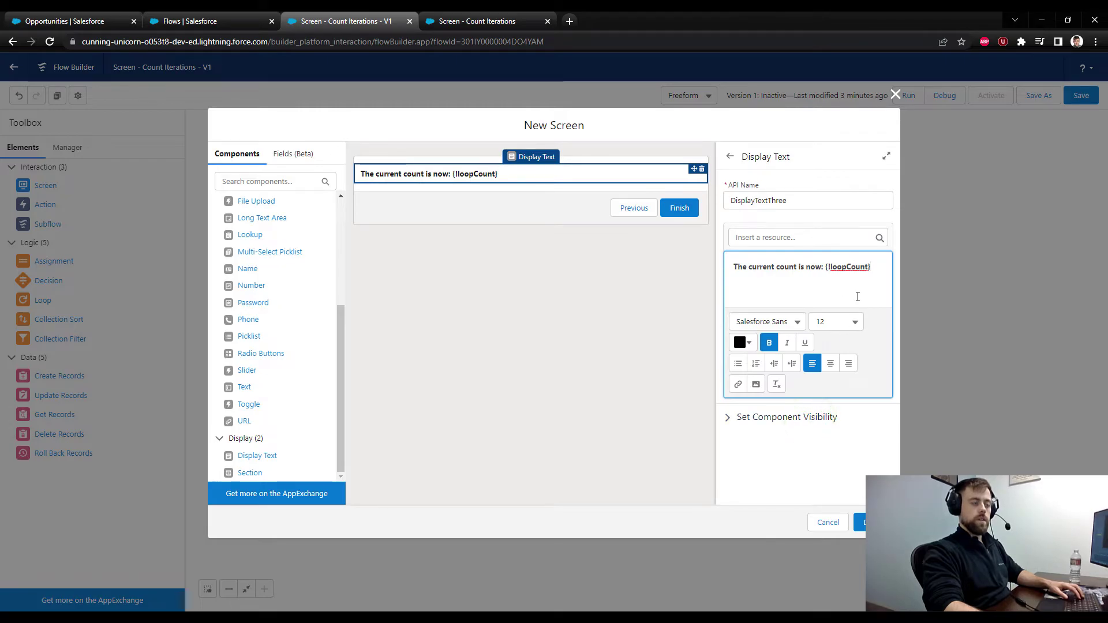
{"action": "key", "text": "BackSpace"}
- Add the message "Congratulations! The Loop Count is now lucky number 7! May you have an extremely lucky day", with ":)" on its own line
{"action": "key", "text": "Return"}
{"action": "key", "text": "Return"}
{"action": "type", "text": "Congratula"}
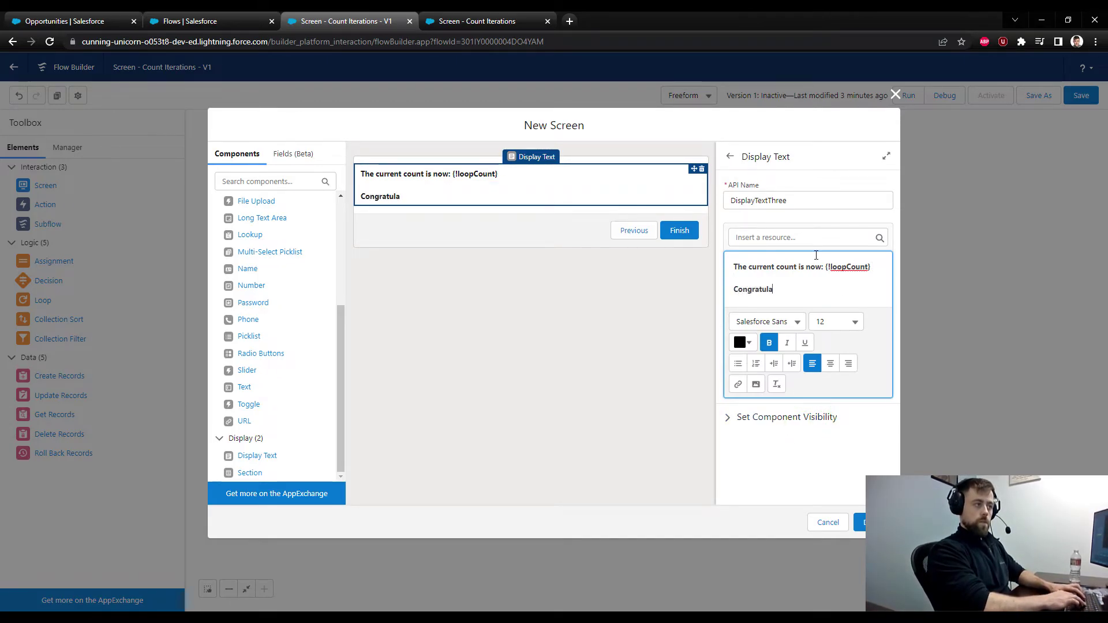
{"action": "type", "text": "tions! The Loop Co"}
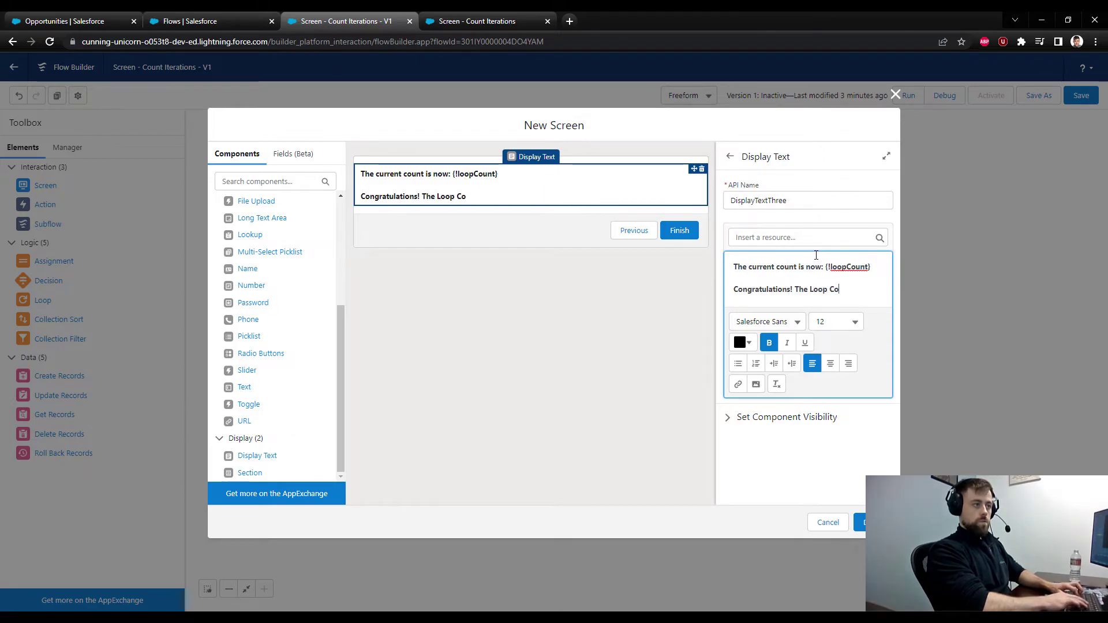
{"action": "type", "text": "unt is now lucky number 7! M"}
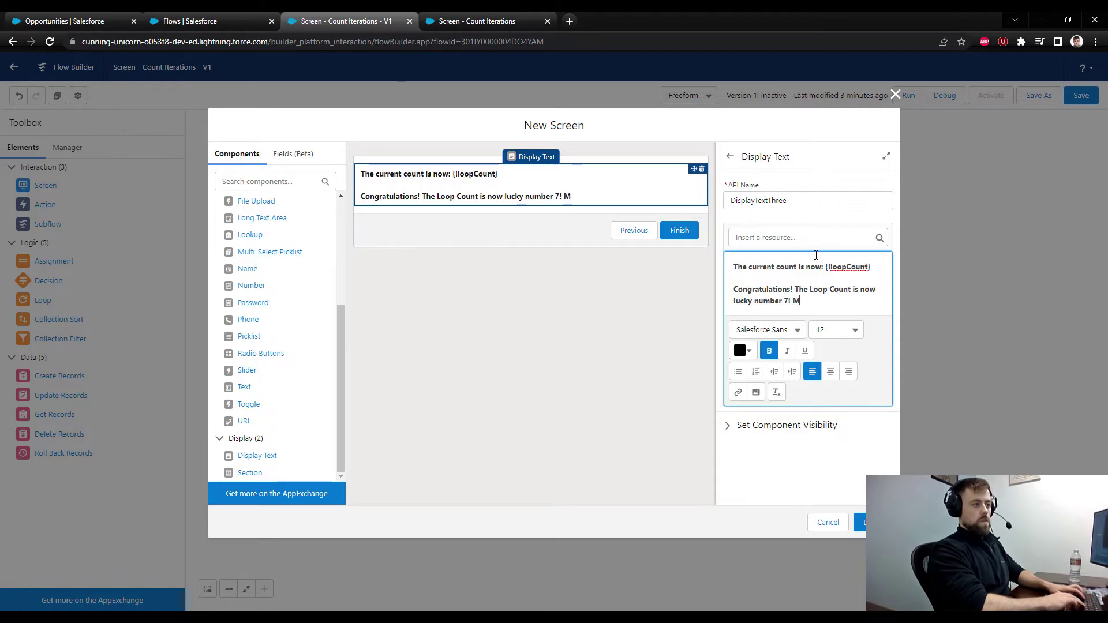
{"action": "type", "text": "ay you have an extr"}
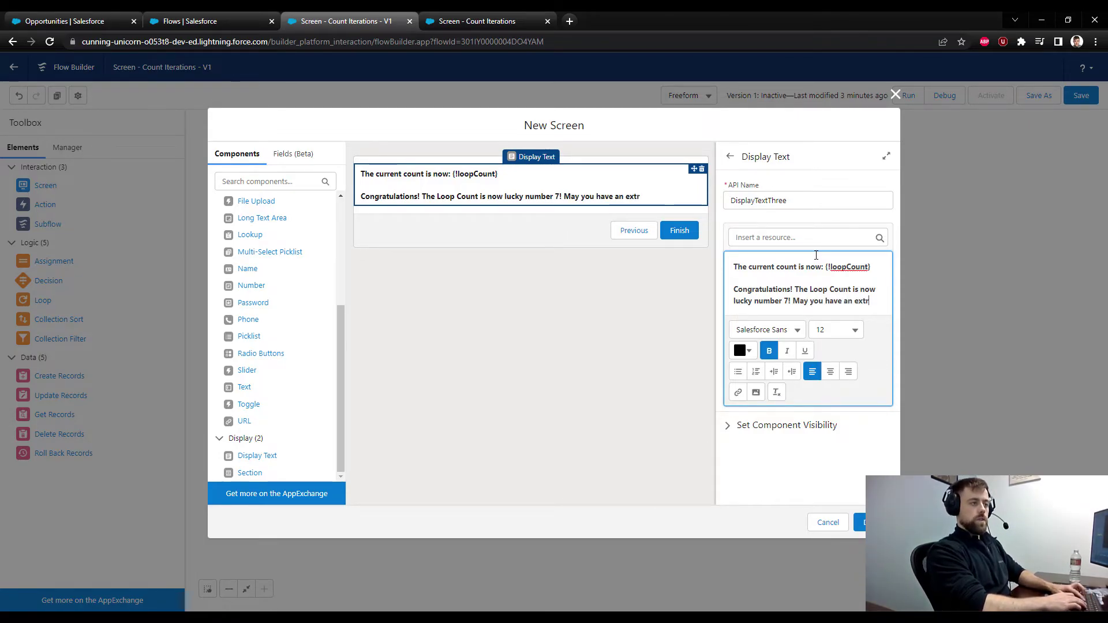
{"action": "type", "text": "emely lucky day :)"}
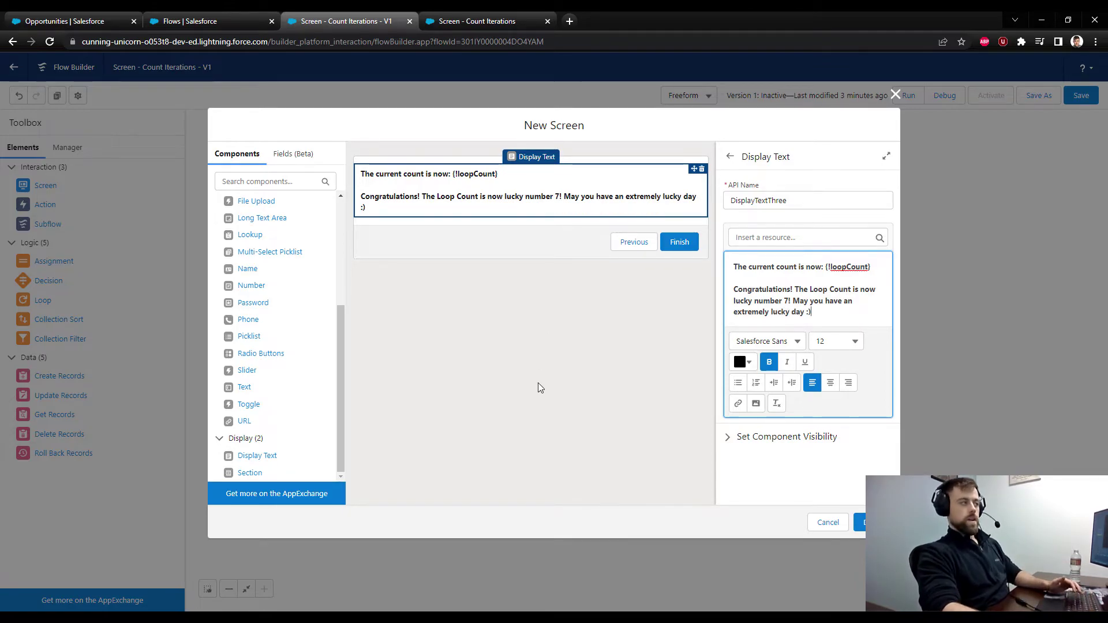
{"action": "left_click", "coordinate": [806, 311]}
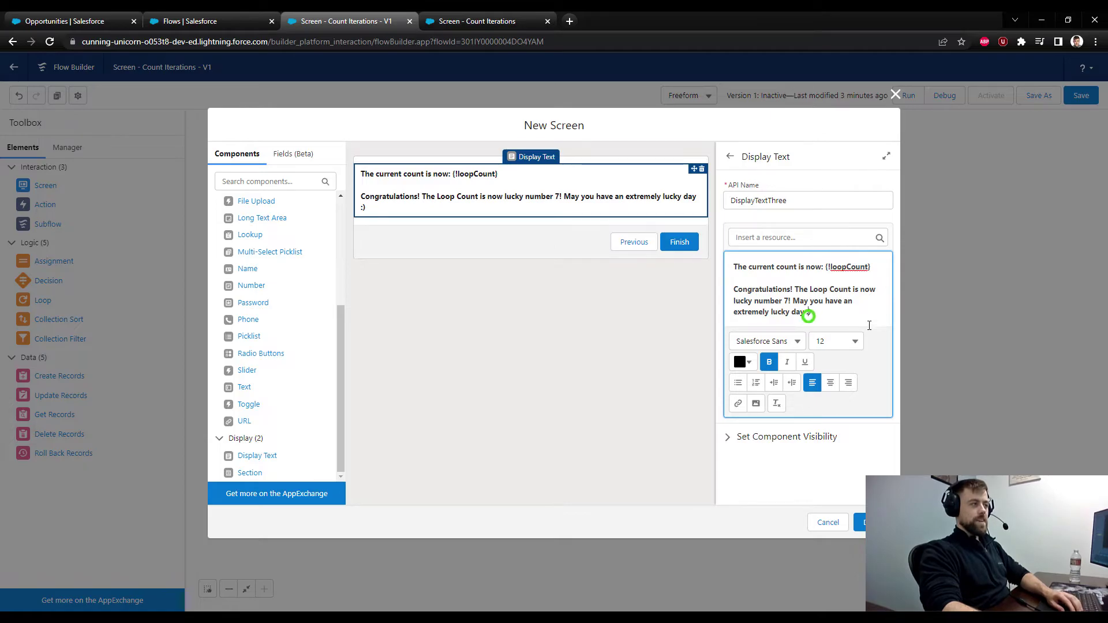
{"action": "key", "text": "Return"}
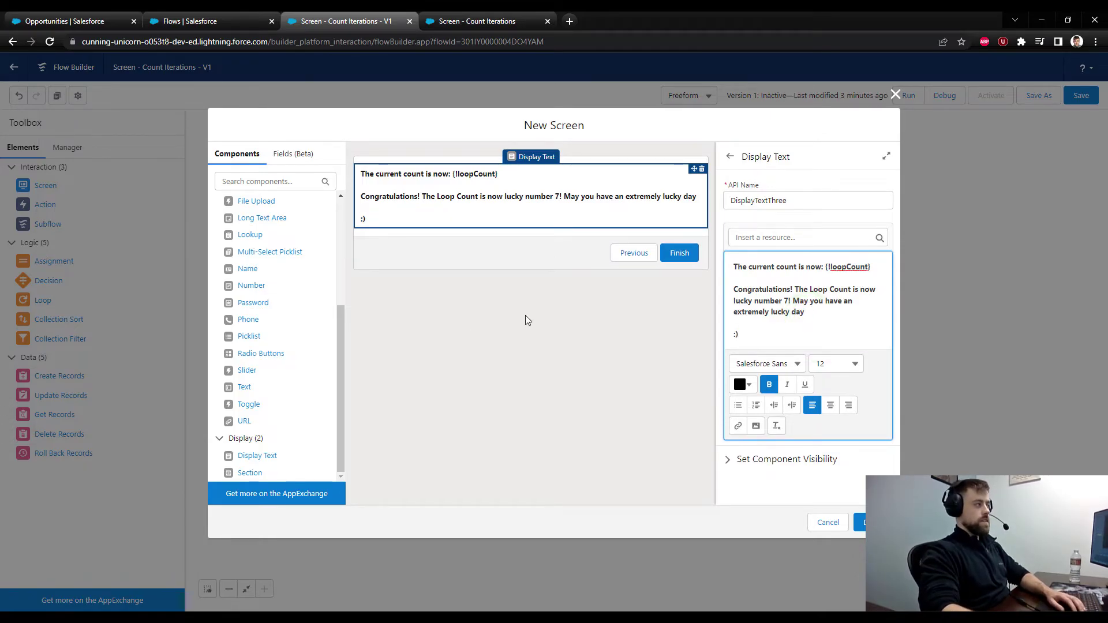
- Finish ScreenThree and connect Evaluate Count to it with the outcome "Is the count 7?"
{"action": "left_click", "coordinate": [464, 318]}
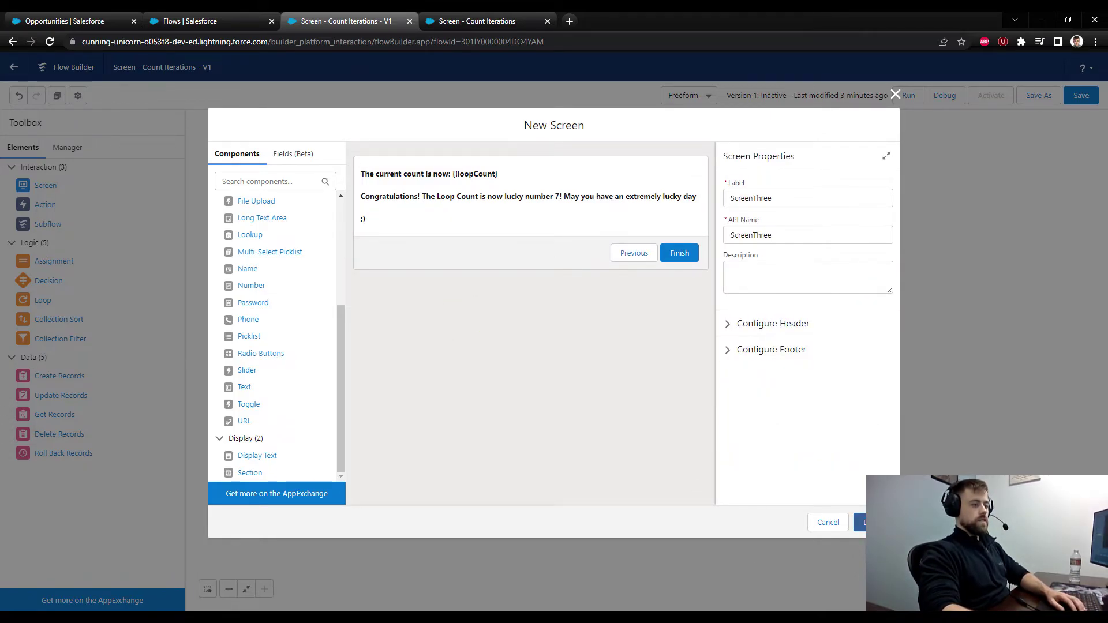
{"action": "left_click", "coordinate": [874, 523]}
{"action": "left_click_drag", "start_coordinate": [697, 369], "coordinate": [791, 388]}
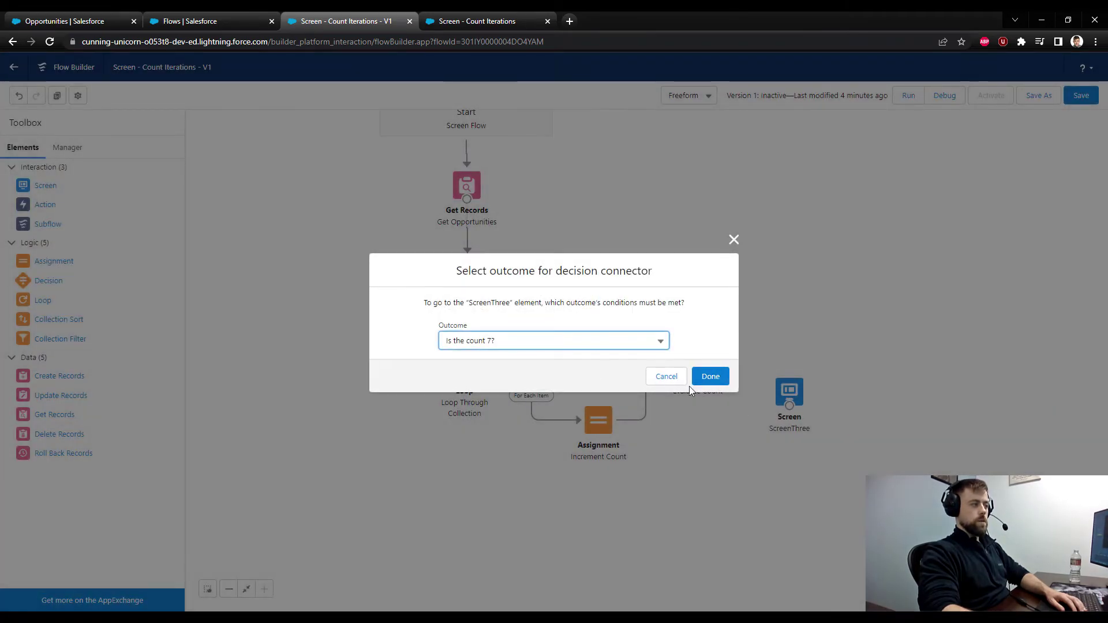
{"action": "left_click", "coordinate": [711, 377]}
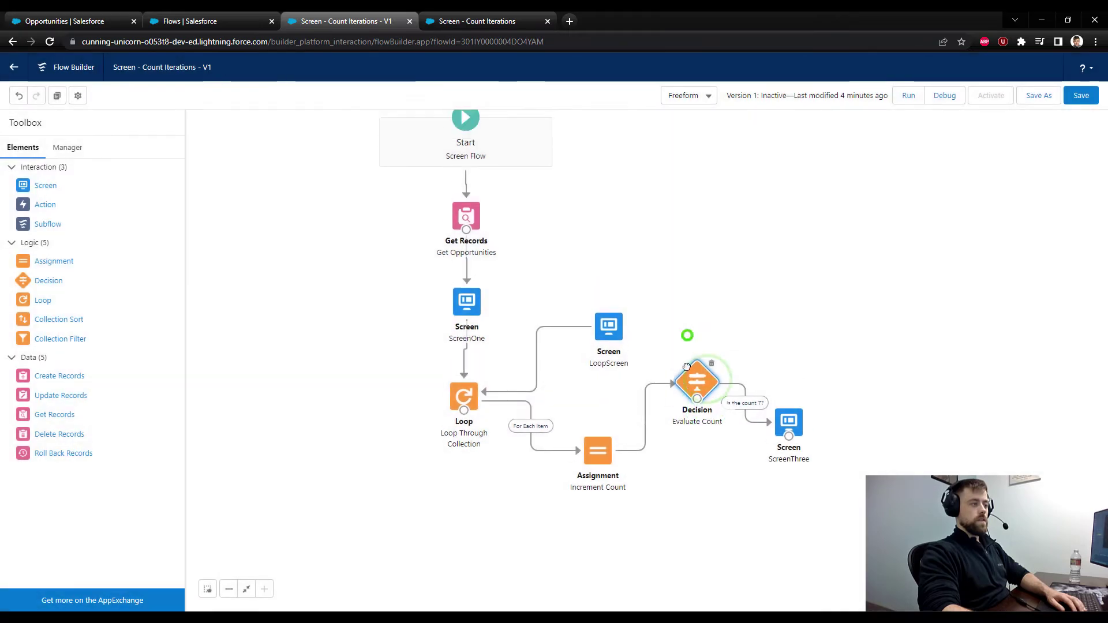
- Rearrange the canvas with Evaluate Count slightly lower, ScreenThree above it, and LoopScreen moved up a little
{"action": "left_click_drag", "start_coordinate": [687, 367], "coordinate": [690, 386]}
{"action": "left_click_drag", "start_coordinate": [790, 423], "coordinate": [775, 335]}
{"action": "left_click_drag", "start_coordinate": [618, 329], "coordinate": [620, 298]}
{"action": "left_click_drag", "start_coordinate": [700, 414], "coordinate": [464, 397]}
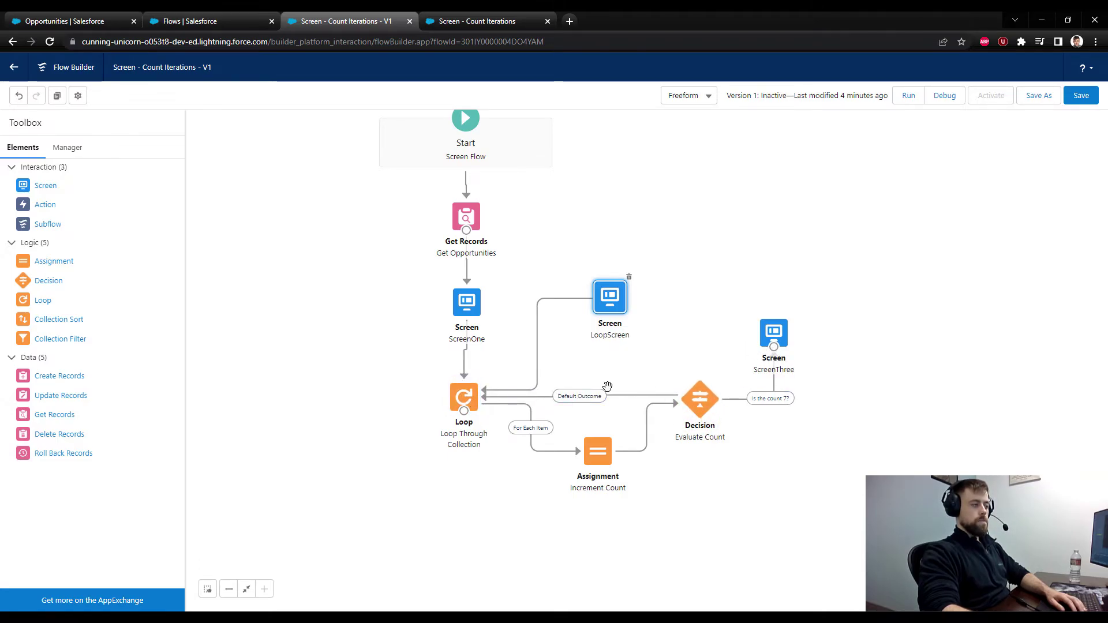
{"action": "left_click", "coordinate": [583, 387]}
{"action": "key", "text": "Delete"}
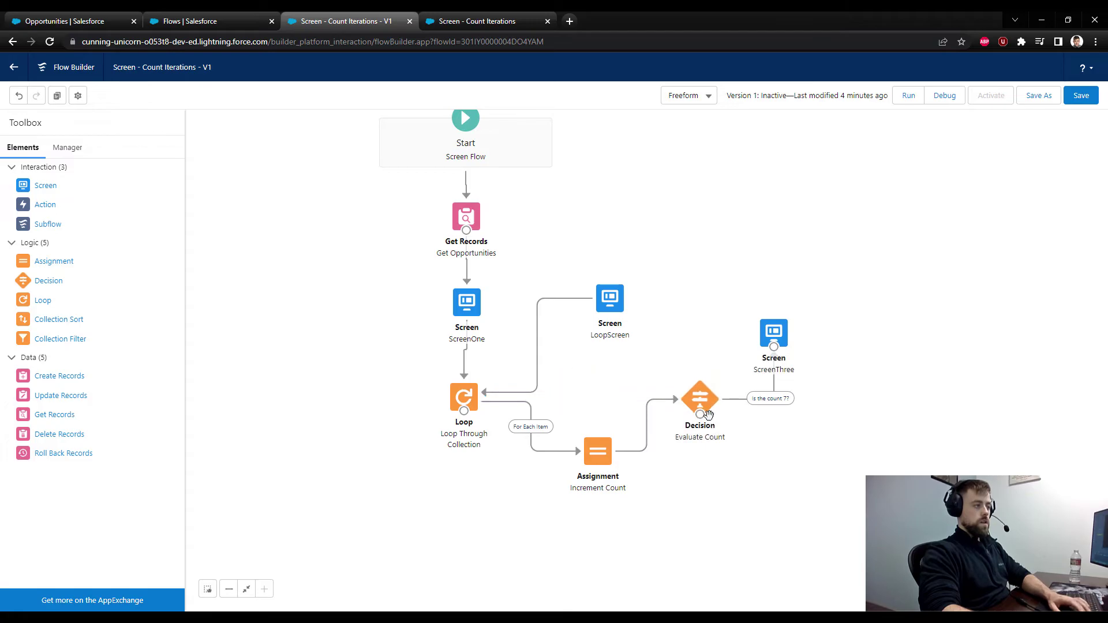
- Connect Evaluate Count's default outcome to LoopScreen and ScreenThree back to Loop Through Collection, spacing the elements so the two paths sit apart
{"action": "left_click_drag", "start_coordinate": [700, 415], "coordinate": [609, 302]}
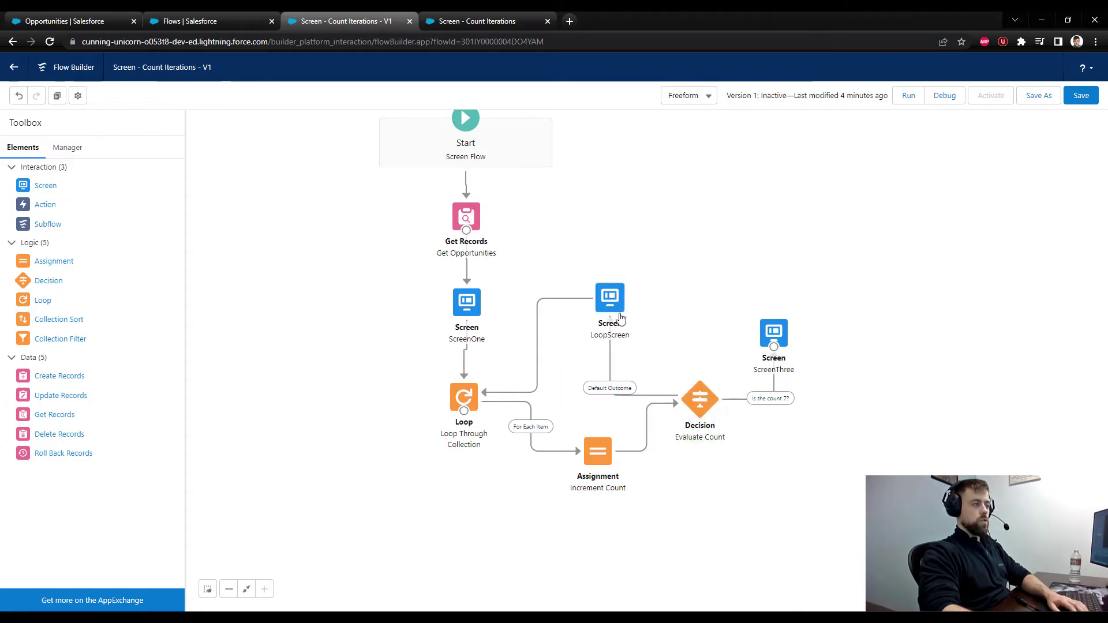
{"action": "left_click_drag", "start_coordinate": [685, 392], "coordinate": [697, 352]}
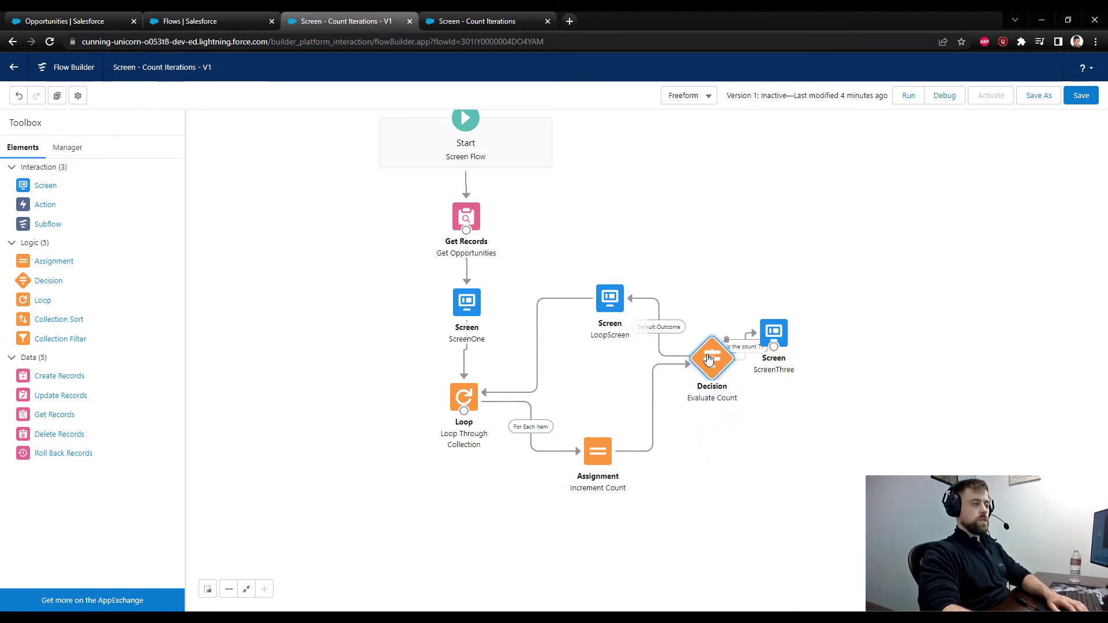
{"action": "left_click_drag", "start_coordinate": [764, 344], "coordinate": [738, 477]}
{"action": "left_click_drag", "start_coordinate": [603, 452], "coordinate": [628, 394]}
{"action": "mouse_move", "coordinate": [736, 471]}
{"action": "left_mouse_down"}
{"action": "mouse_move", "coordinate": [685, 508]}
{"action": "mouse_move", "coordinate": [682, 534]}
{"action": "mouse_move", "coordinate": [559, 527]}
{"action": "mouse_move", "coordinate": [473, 410]}
{"action": "left_mouse_up"}
{"action": "left_click_drag", "start_coordinate": [719, 361], "coordinate": [771, 394]}
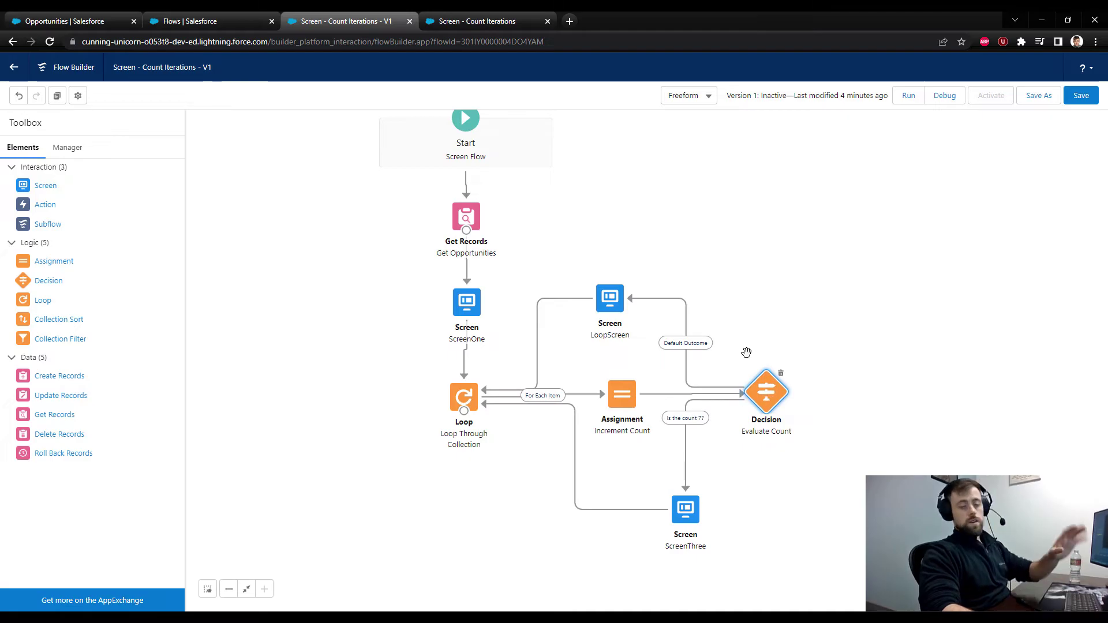
- Save the flow and close the previous debug run
{"action": "left_click", "coordinate": [1090, 100]}
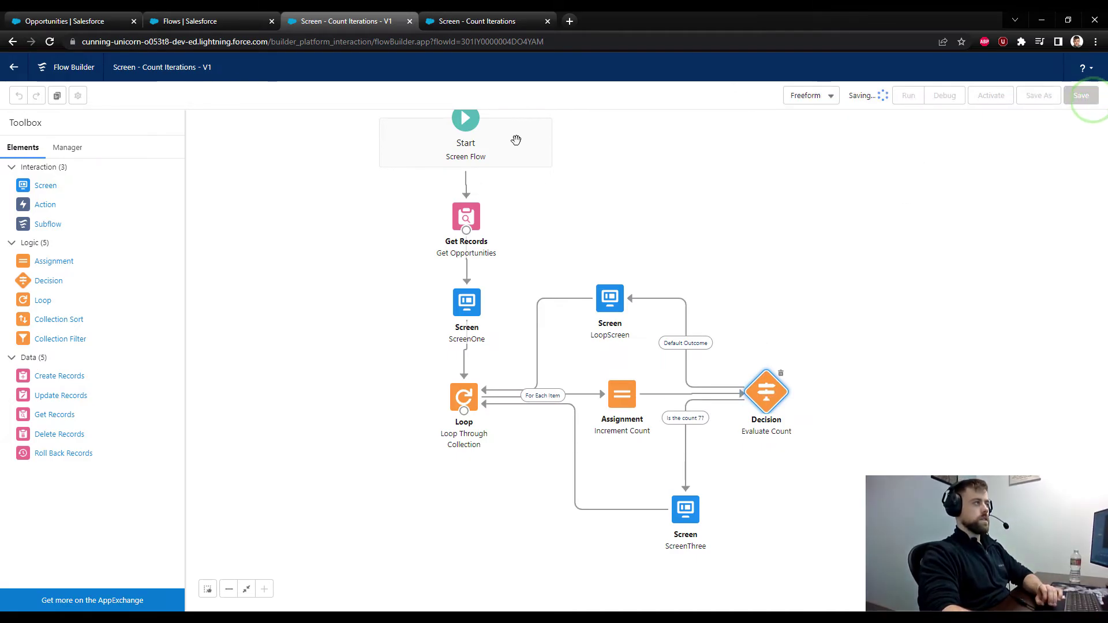
{"action": "left_click", "coordinate": [548, 20]}
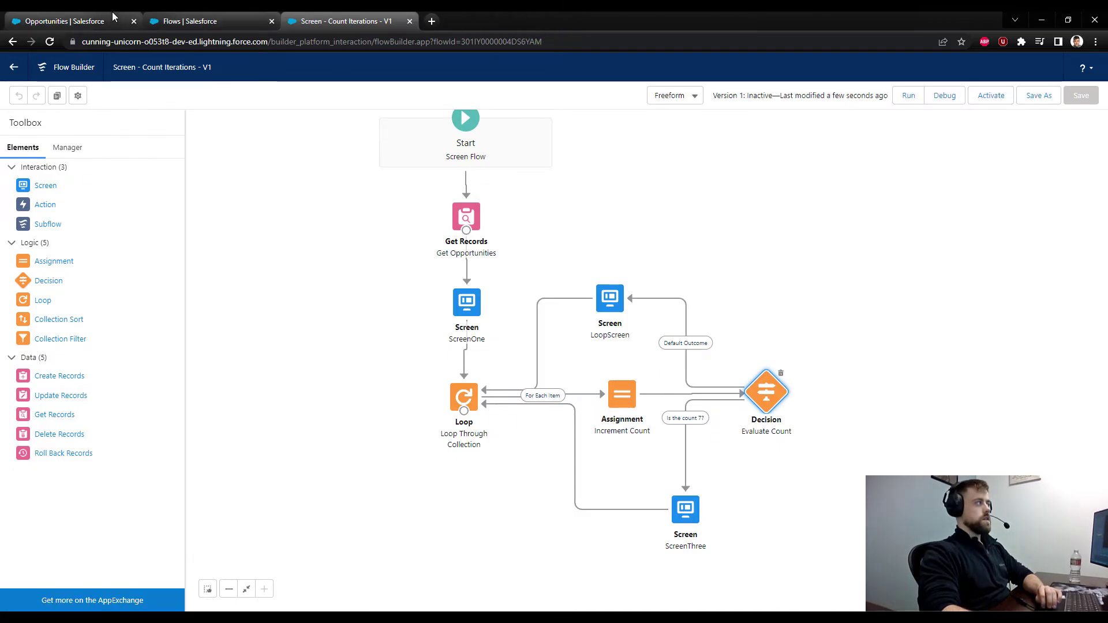
- Copy the United Oil & Gas Corp. account's record ID from its Opportunities page address
{"action": "left_click", "coordinate": [86, 21]}
{"action": "double_click", "coordinate": [374, 42]}
{"action": "key", "text": "ctrl+c"}
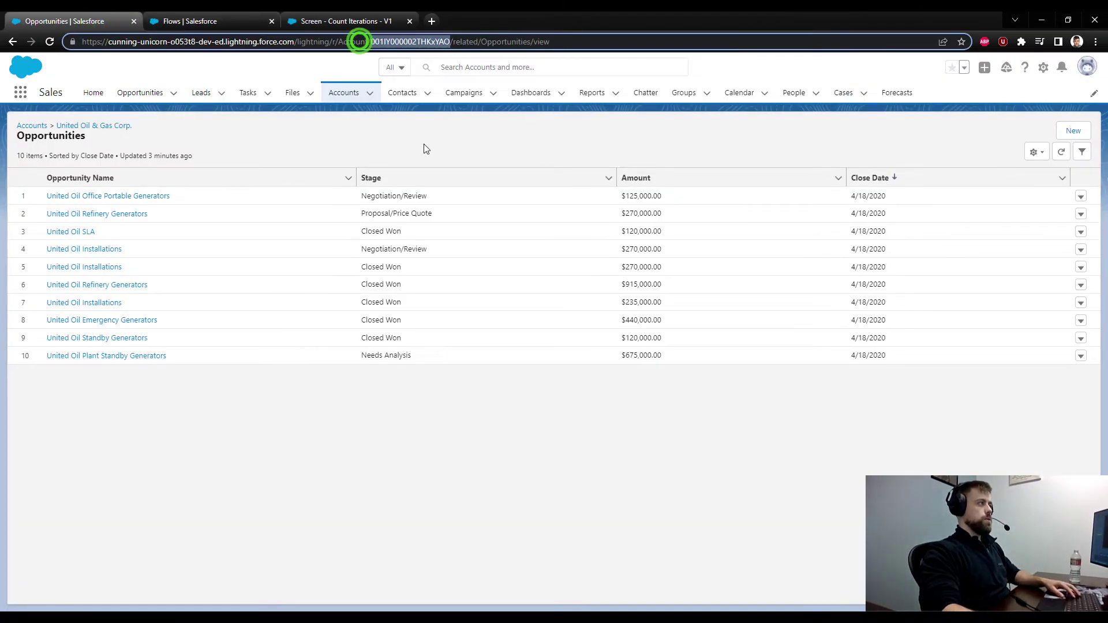
- Debug the flow with the copied record ID as accountId and advance past the first screen
{"action": "left_click", "coordinate": [369, 15]}
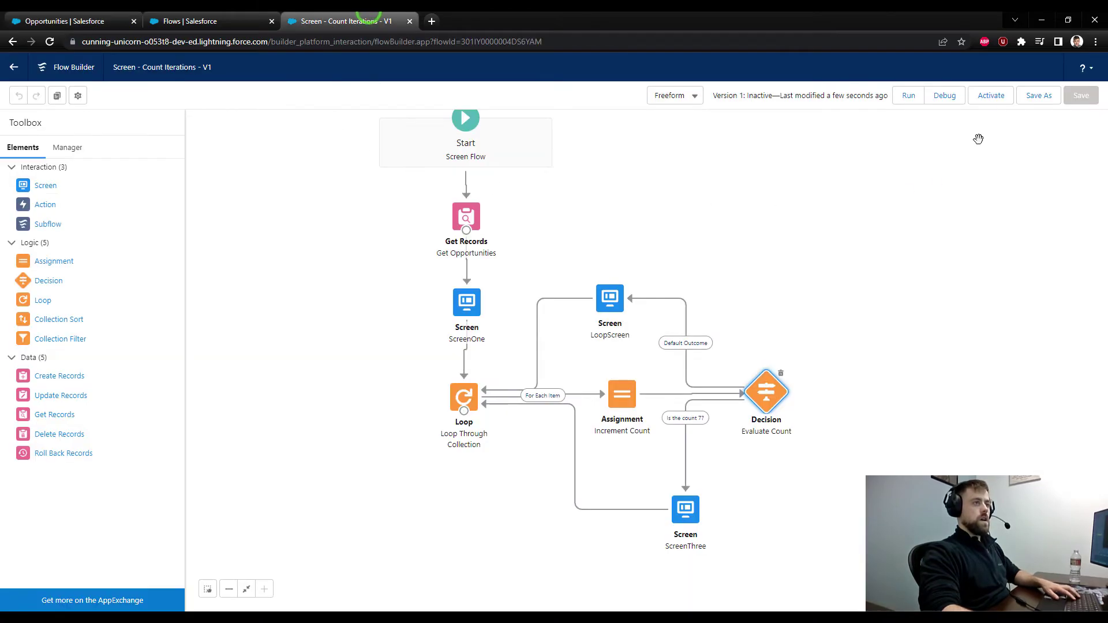
{"action": "left_click", "coordinate": [950, 96]}
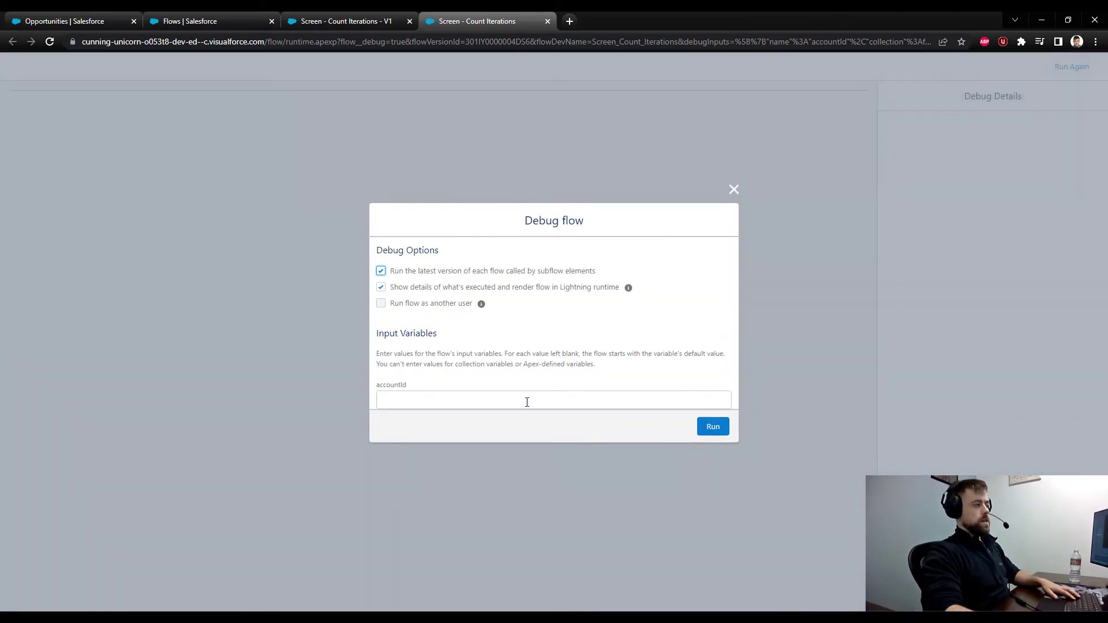
{"action": "left_click", "coordinate": [525, 401]}
{"action": "key", "text": "ctrl+v"}
{"action": "left_click", "coordinate": [712, 427]}
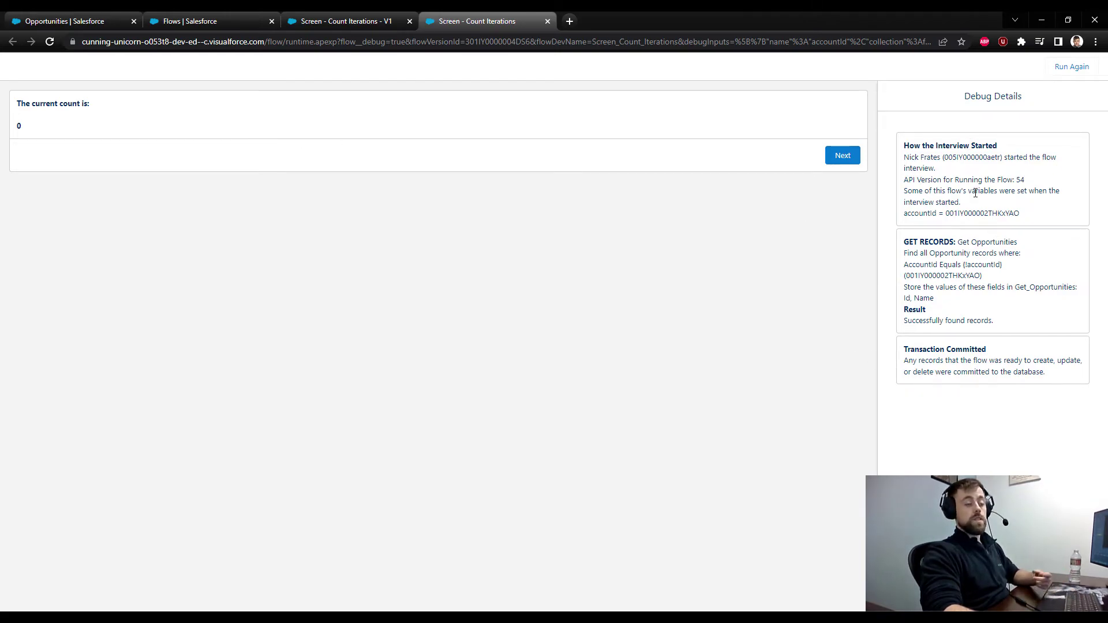
{"action": "left_click", "coordinate": [838, 160]}
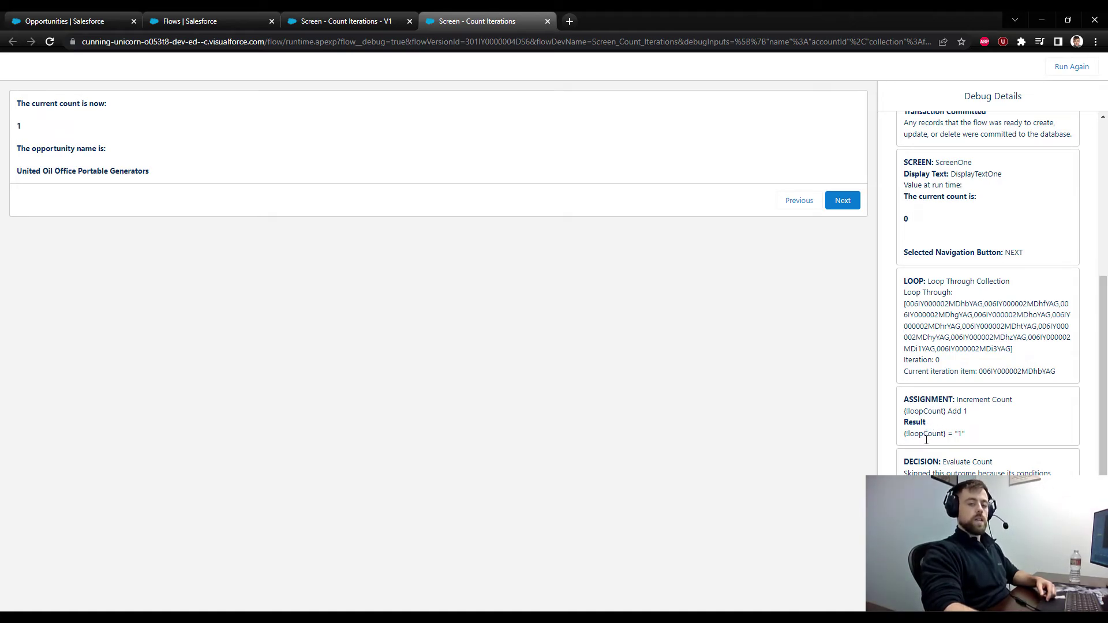
- Advance the debug run through the loop screens until the special screen for loop count 7 is reached
{"action": "left_click", "coordinate": [853, 211]}
{"action": "left_click", "coordinate": [853, 212]}
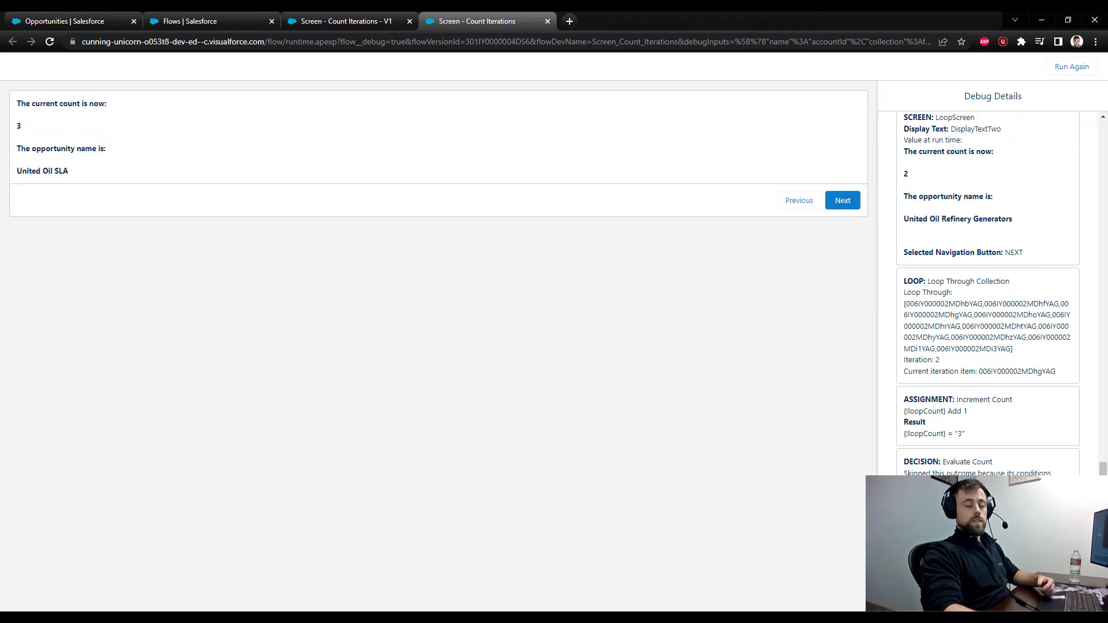
{"action": "left_click", "coordinate": [853, 198]}
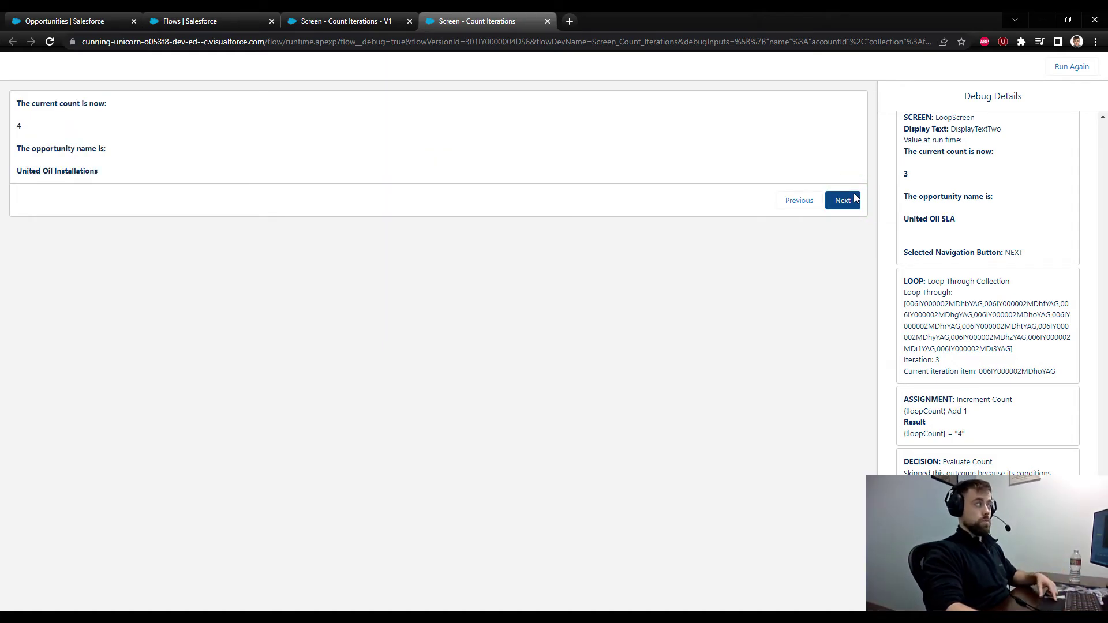
{"action": "left_click", "coordinate": [853, 199]}
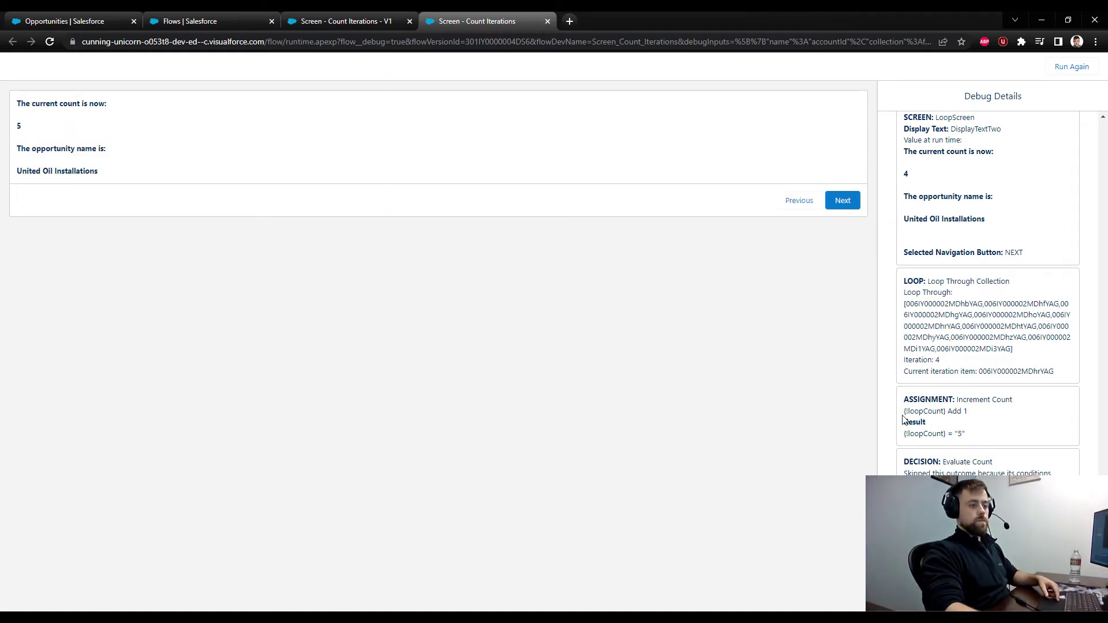
{"action": "left_click", "coordinate": [836, 205]}
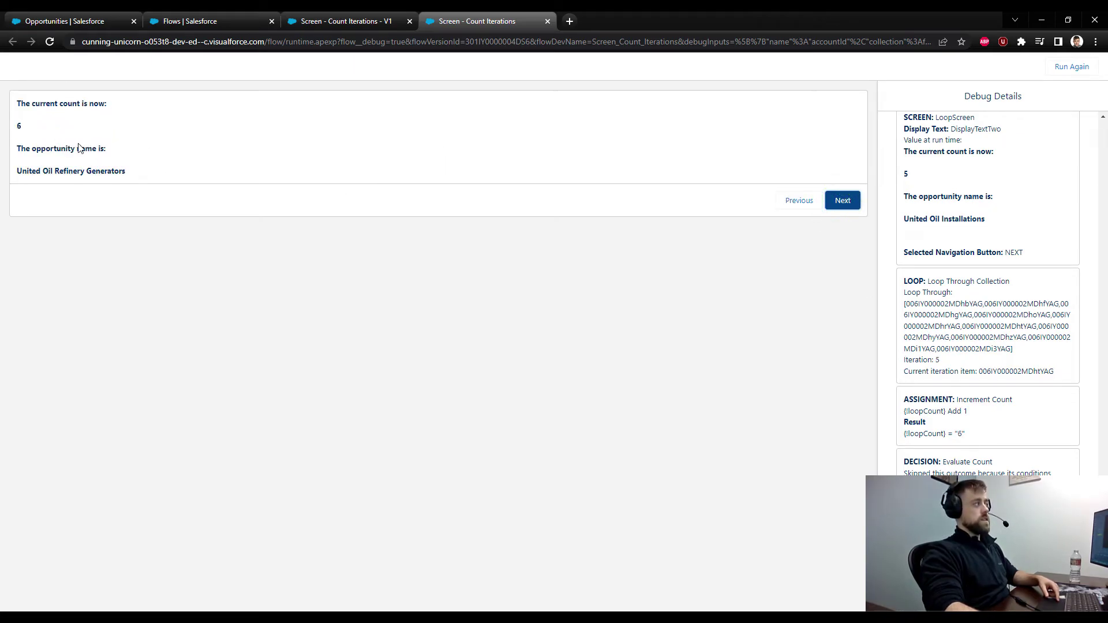
{"action": "left_click", "coordinate": [852, 208]}
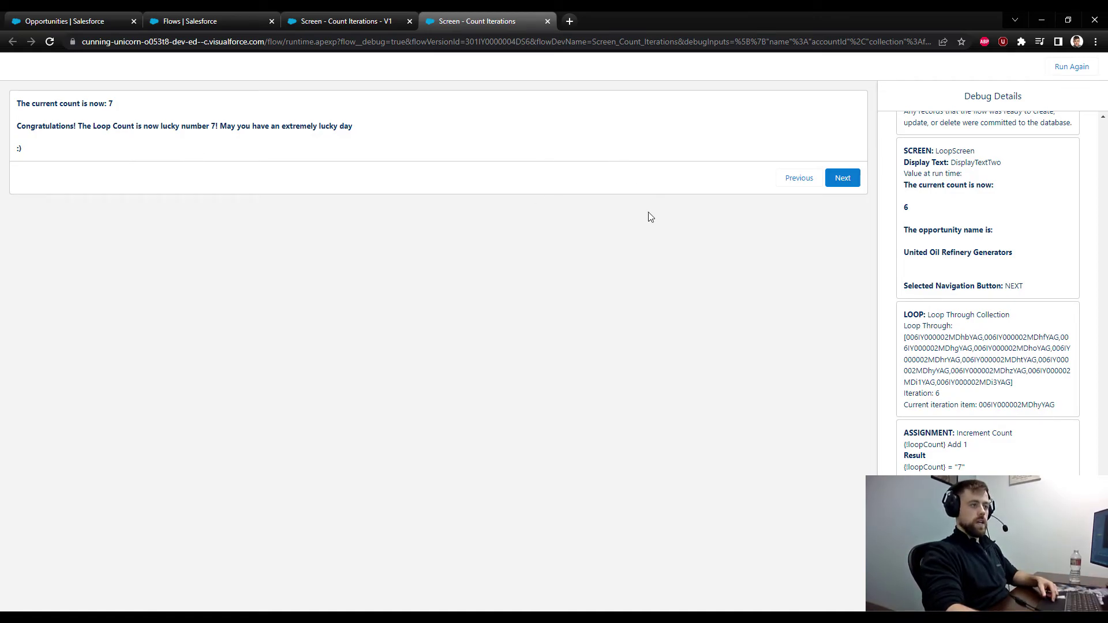
- Compare the debug run with the flow's loop and decision paths and the United Oil & Gas Corp. opportunities list
{"action": "left_click", "coordinate": [314, 21]}
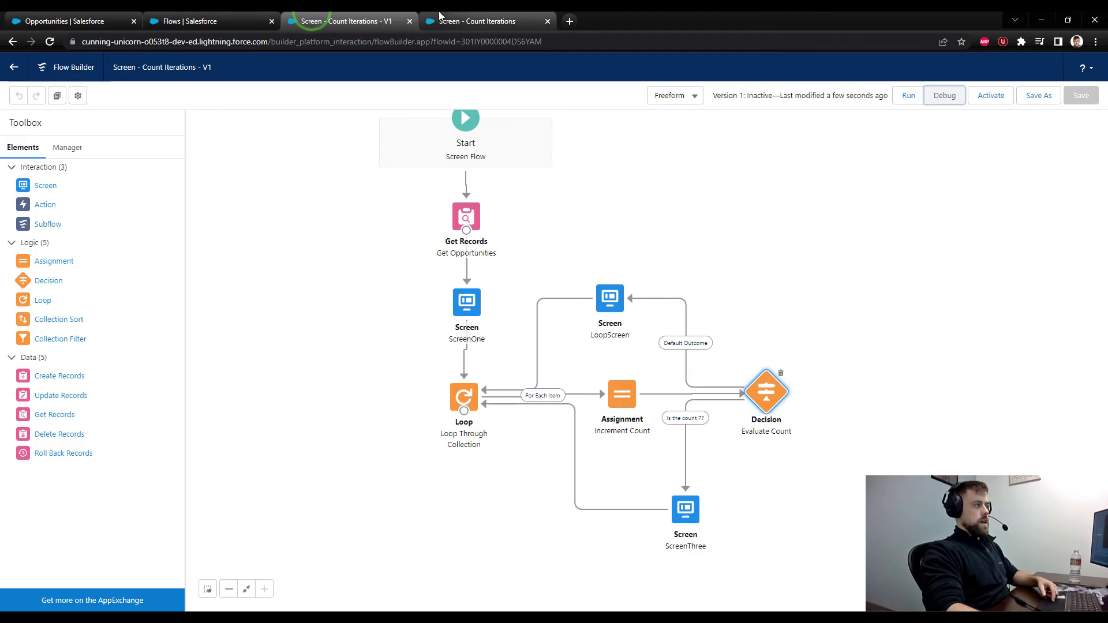
{"action": "left_click", "coordinate": [462, 21]}
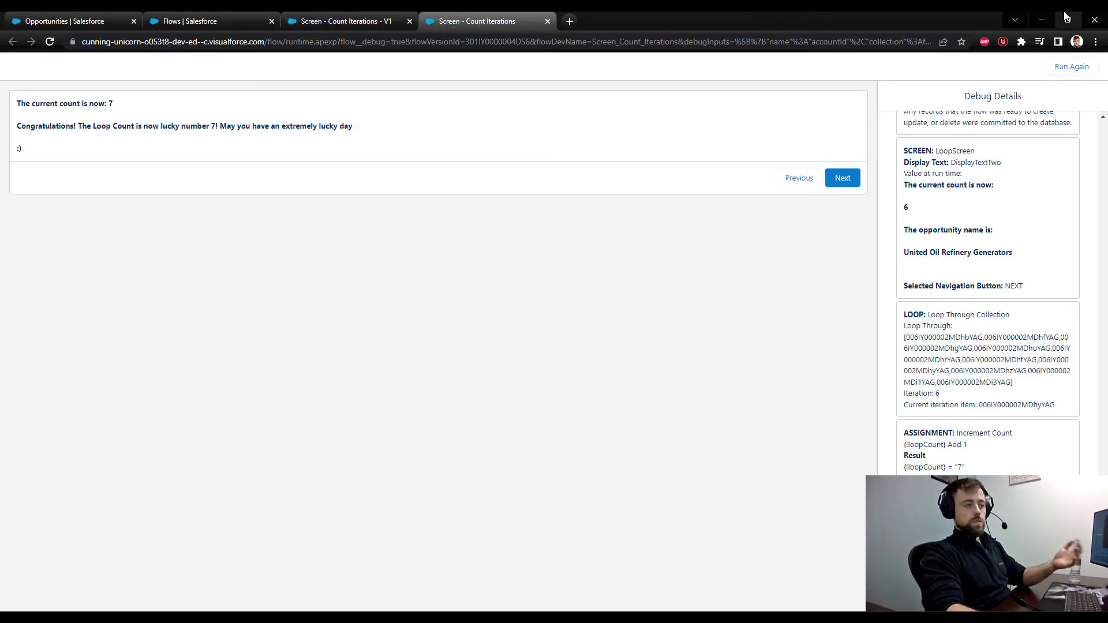
{"action": "key", "text": "ctrl+shift+Tab"}
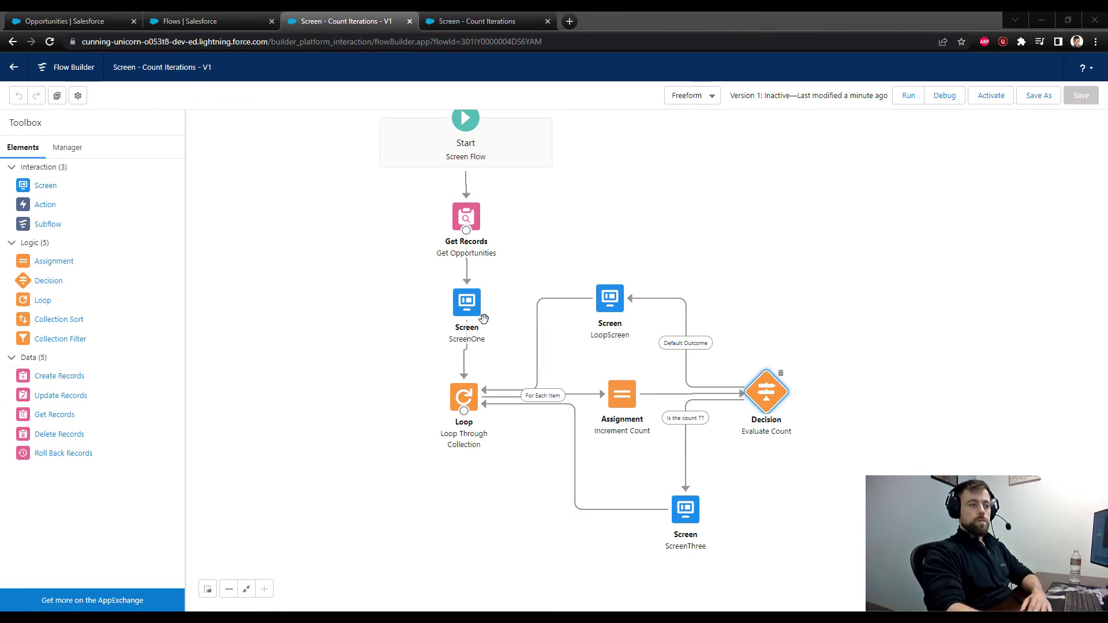
{"action": "left_click_drag", "start_coordinate": [707, 195], "coordinate": [740, 223]}
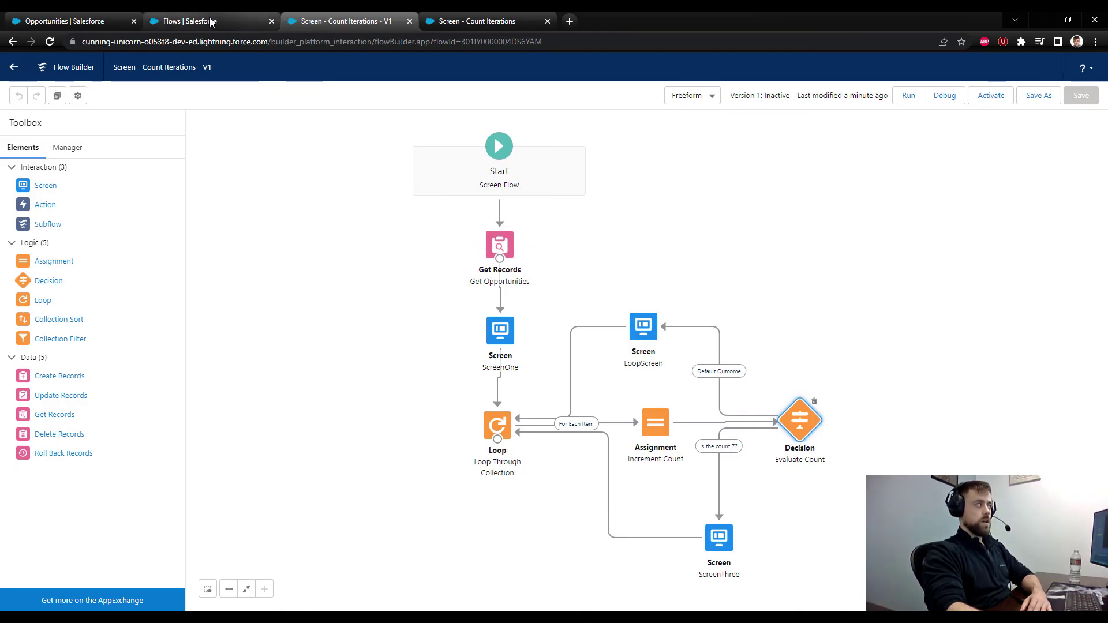
{"action": "left_click", "coordinate": [98, 22]}
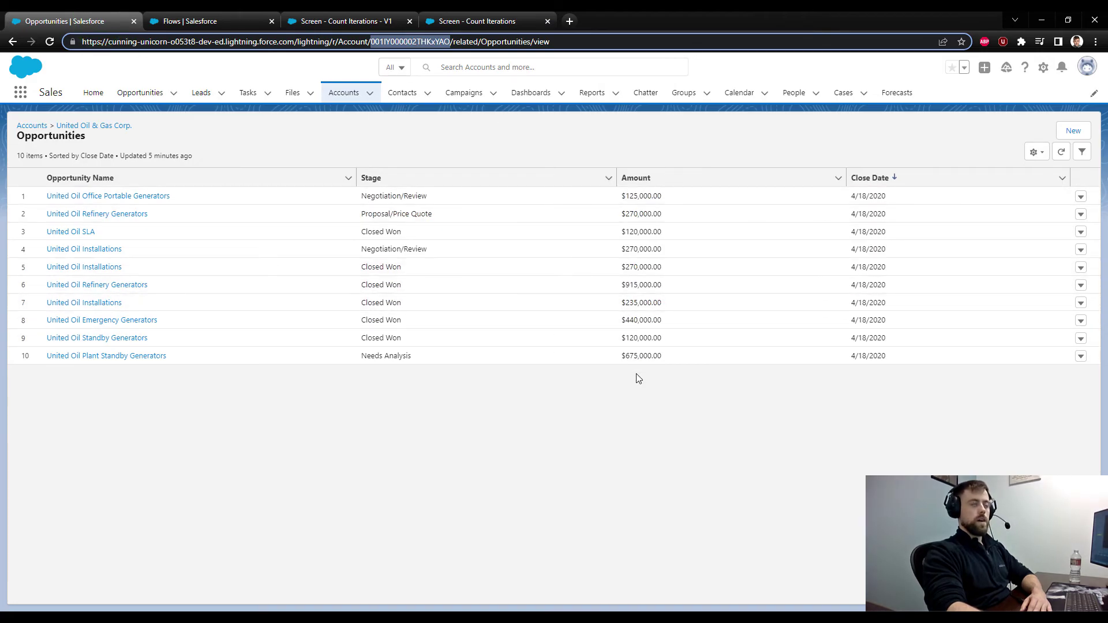
{"action": "left_click", "coordinate": [354, 20]}
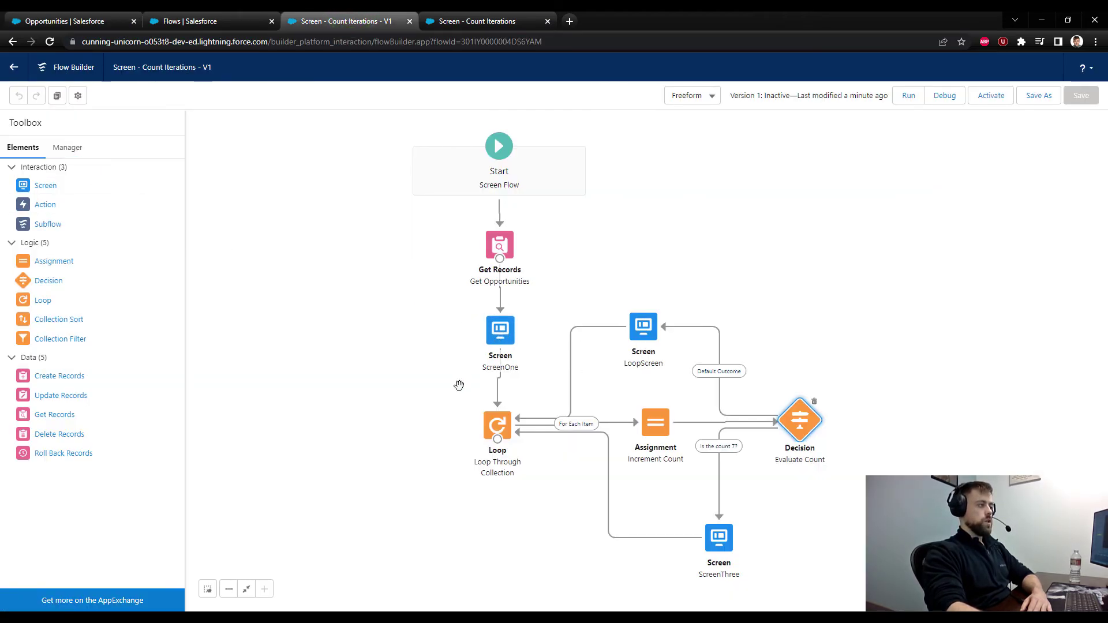
- Review the flow's resources and the display text on LoopScreen and ScreenThree without changing them
{"action": "left_click", "coordinate": [67, 148]}
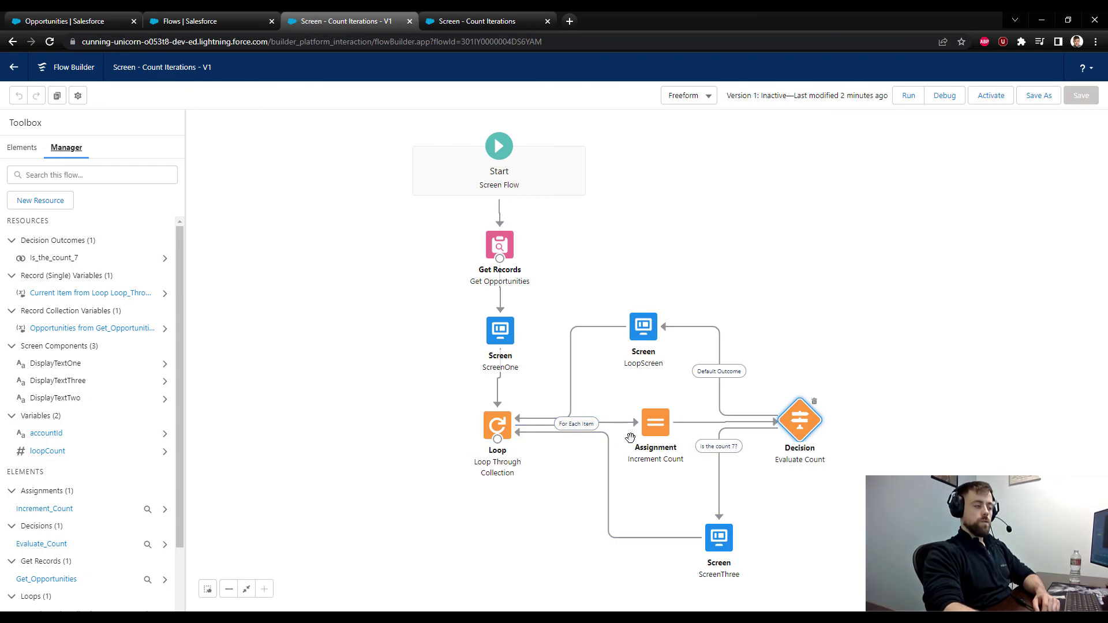
{"action": "double_click", "coordinate": [644, 327]}
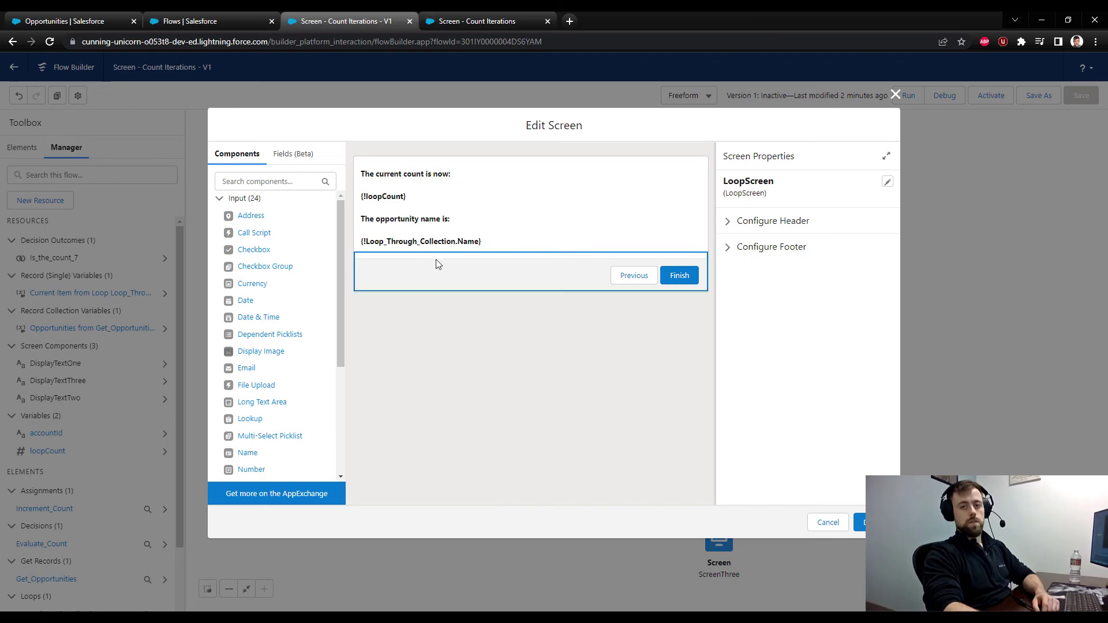
{"action": "key", "text": "Escape"}
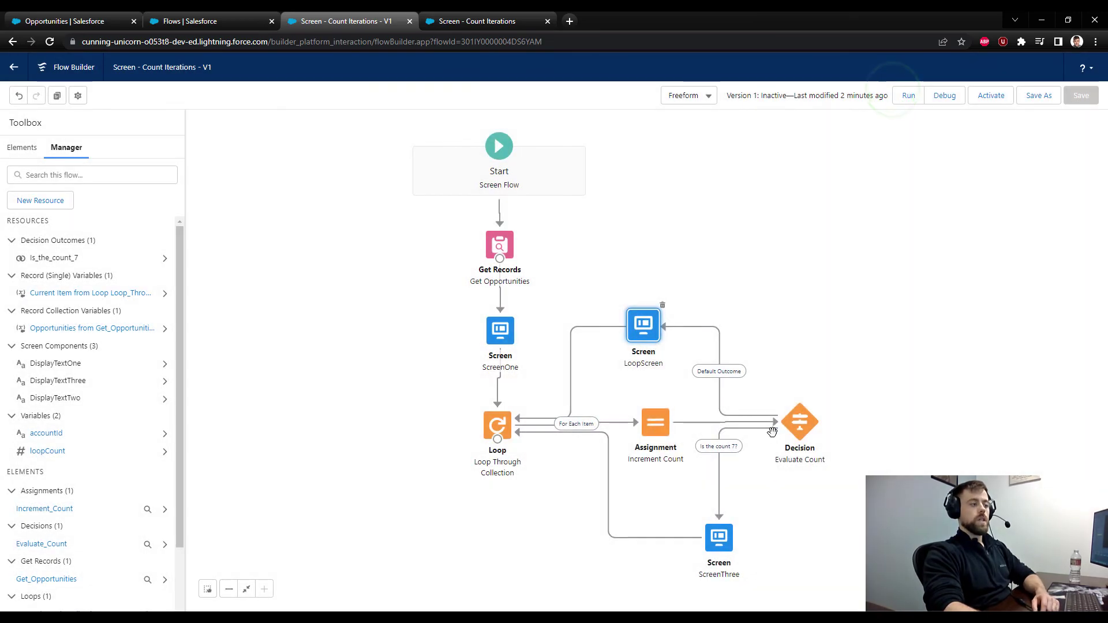
{"action": "double_click", "coordinate": [709, 538]}
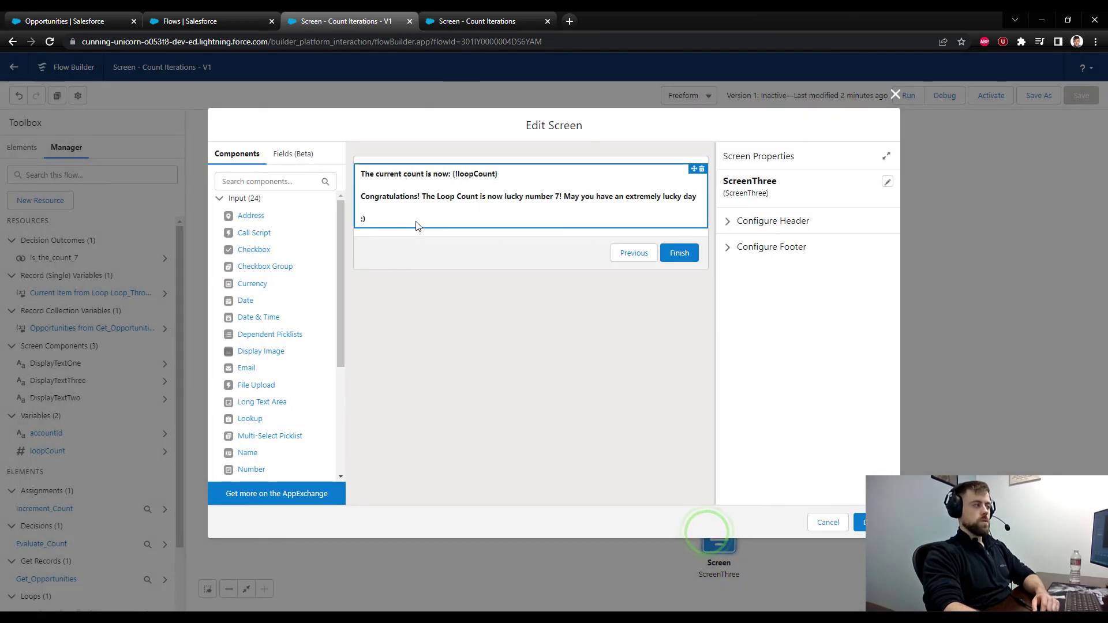